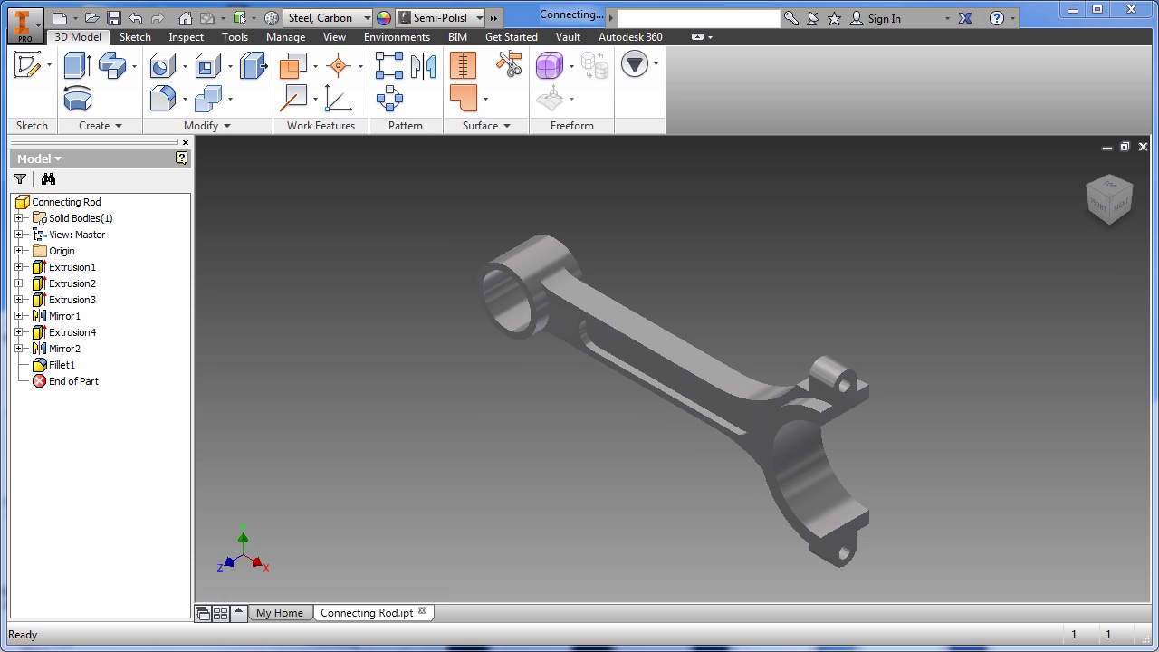
# Create a new part and start a 2D sketch on the front (XY) plane
pyautogui.press('s')
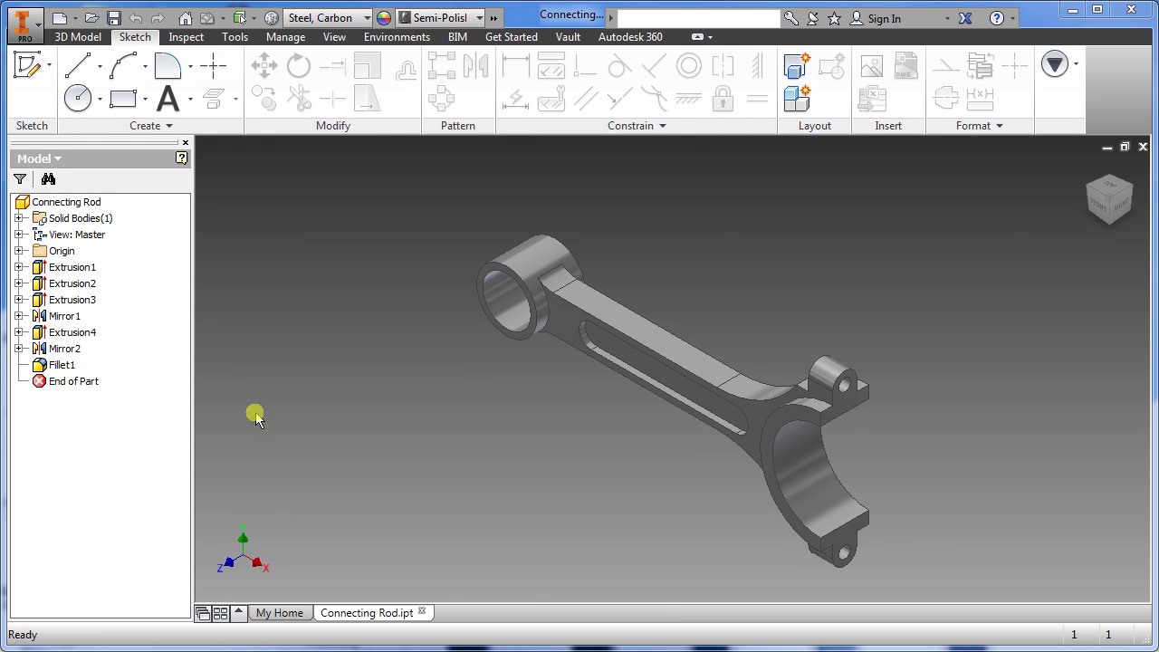
pyautogui.click(74, 18)
pyautogui.click(100, 121)
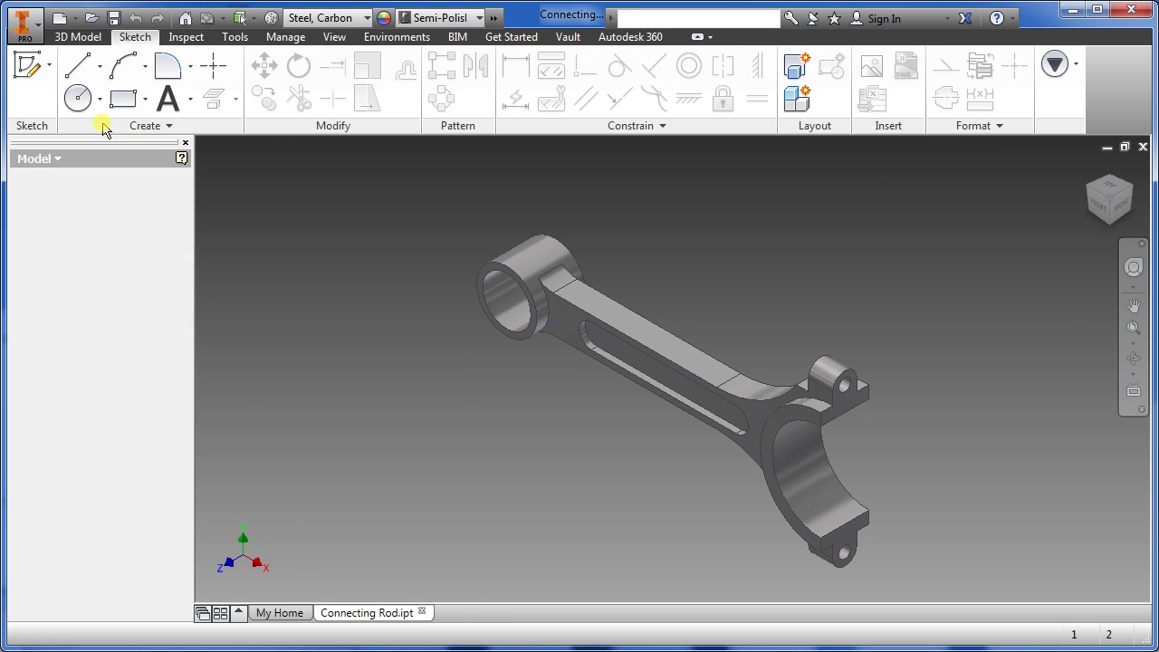
pyautogui.click(33, 67)
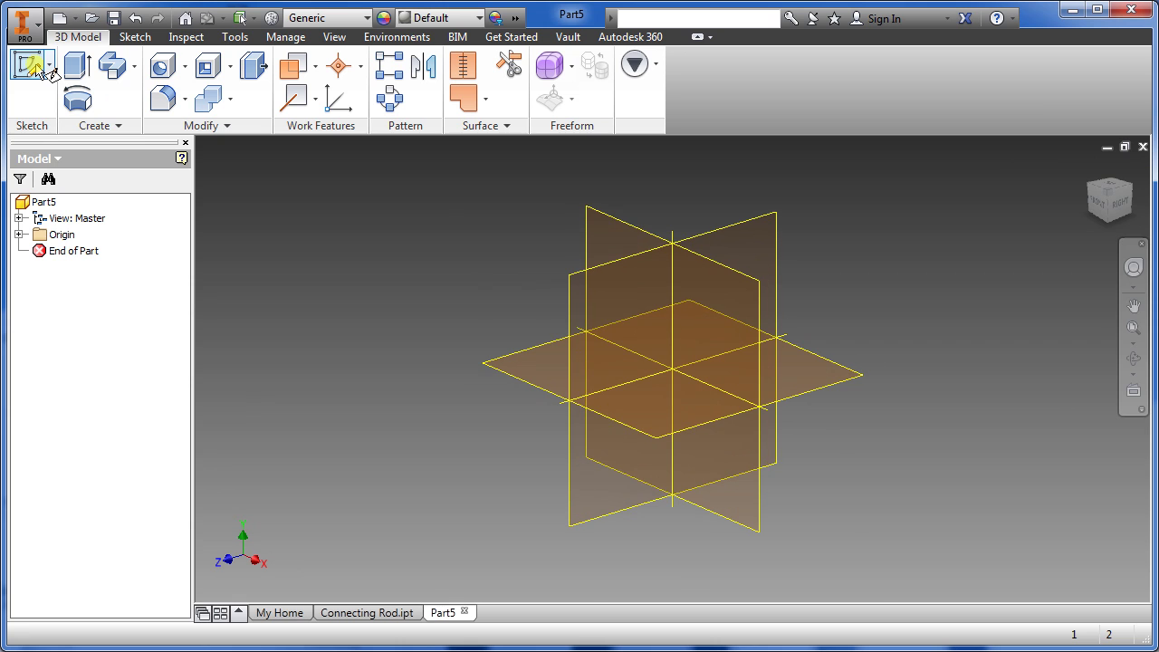
pyautogui.click(609, 226)
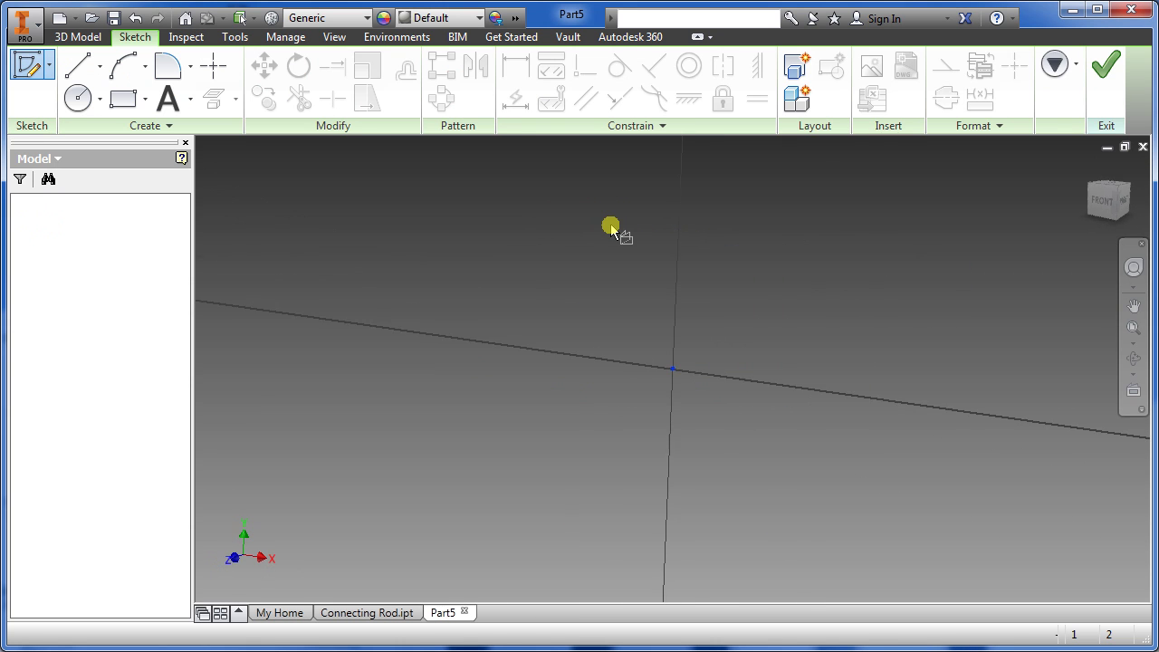
# Draw two concentric circles centred on the sketch origin, the outer one about 1.03 in in diameter
pyautogui.click(87, 103)
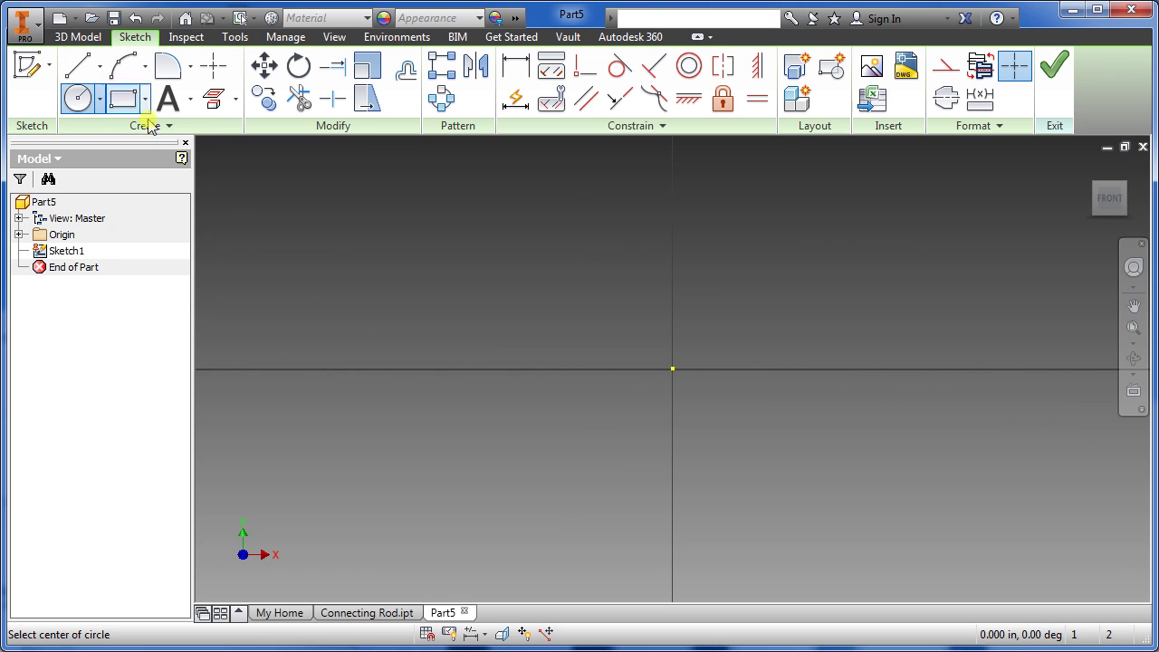
pyautogui.click(675, 368)
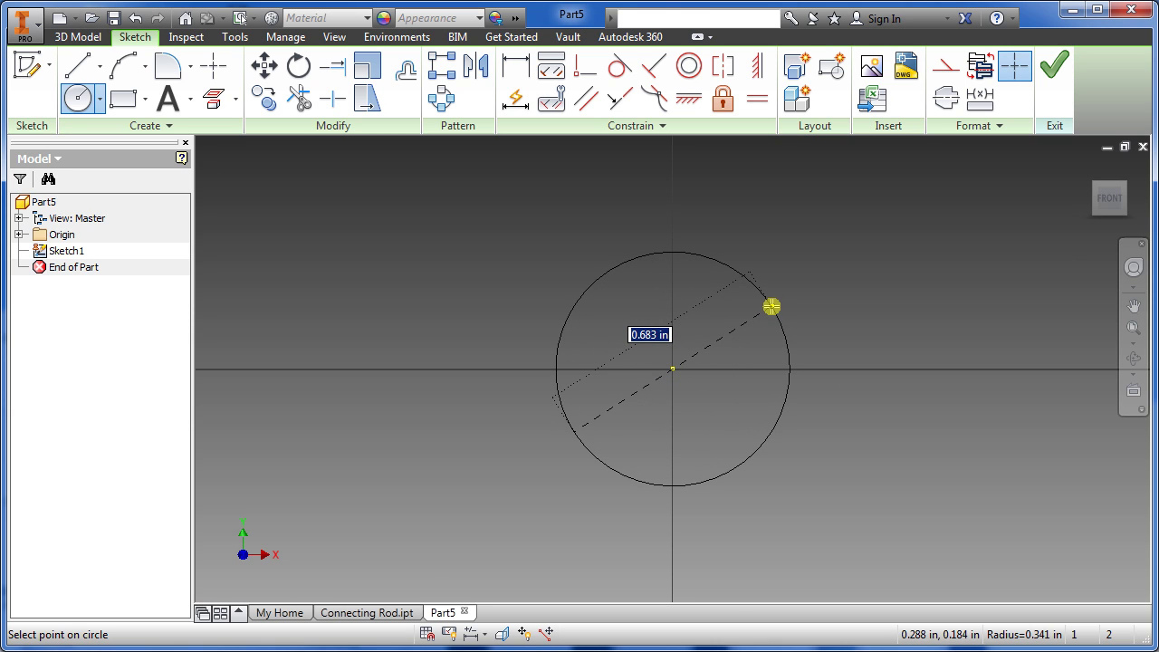
pyautogui.click(789, 302)
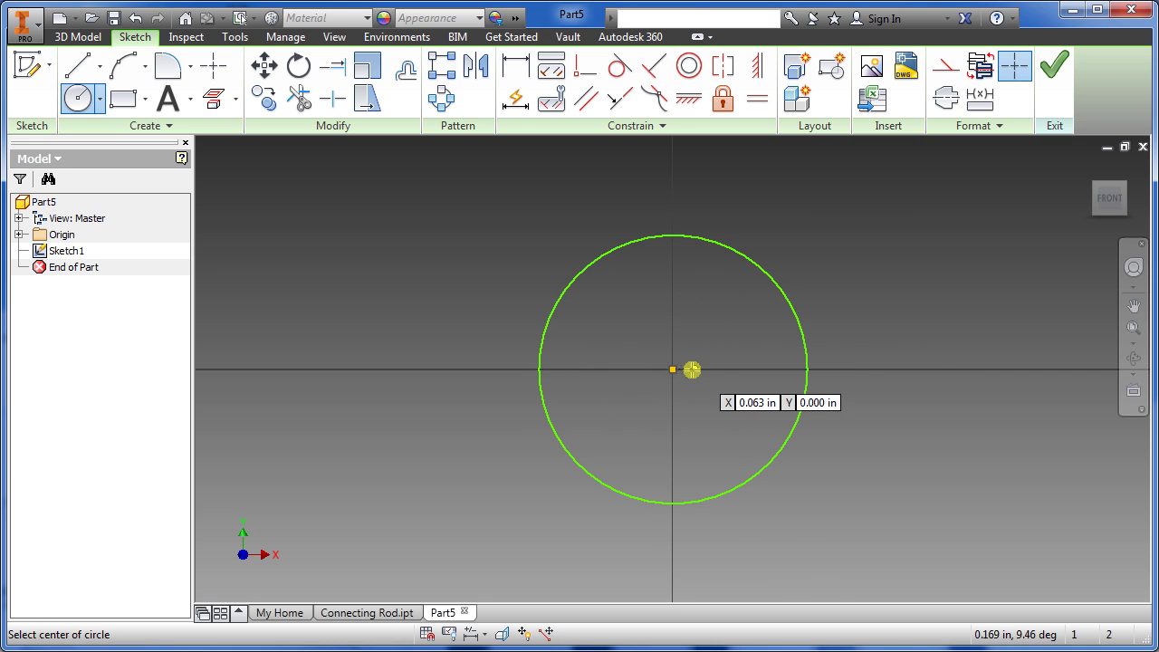
pyautogui.click(673, 368)
pyautogui.click(839, 311)
# Draw two concentric circles centred on the horizontal axis about 2.67 in to the right of the origin
pyautogui.moveTo(709, 426); pyautogui.dragTo(468, 419, button='middle')
pyautogui.scroll(-3, 468, 427)
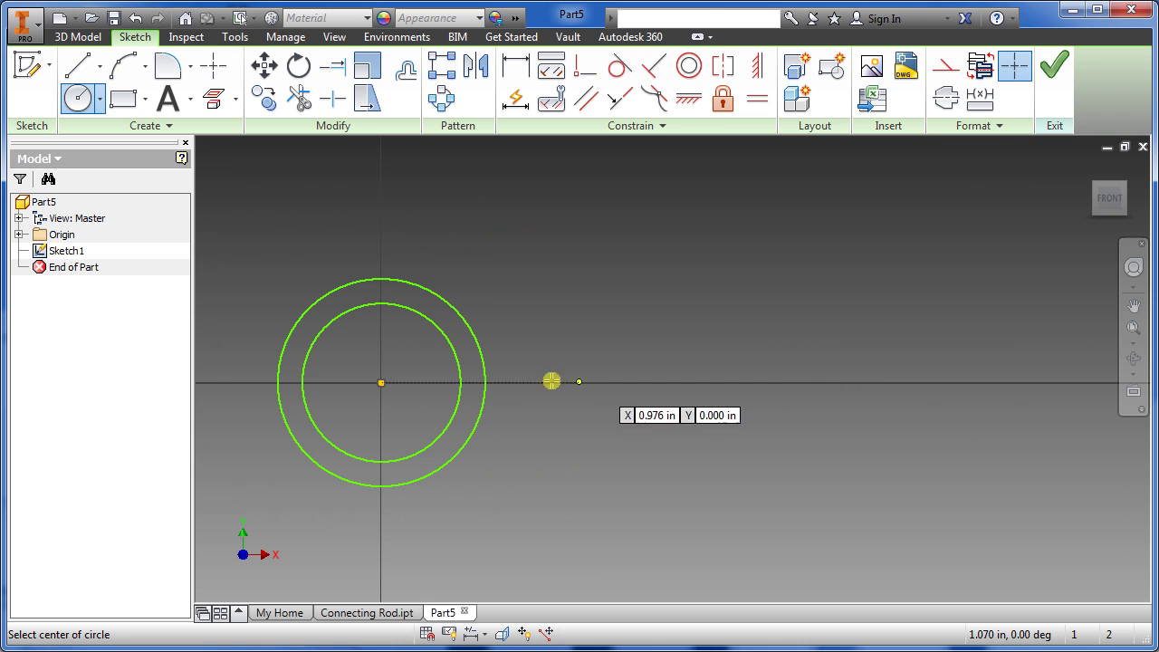
pyautogui.click(922, 382)
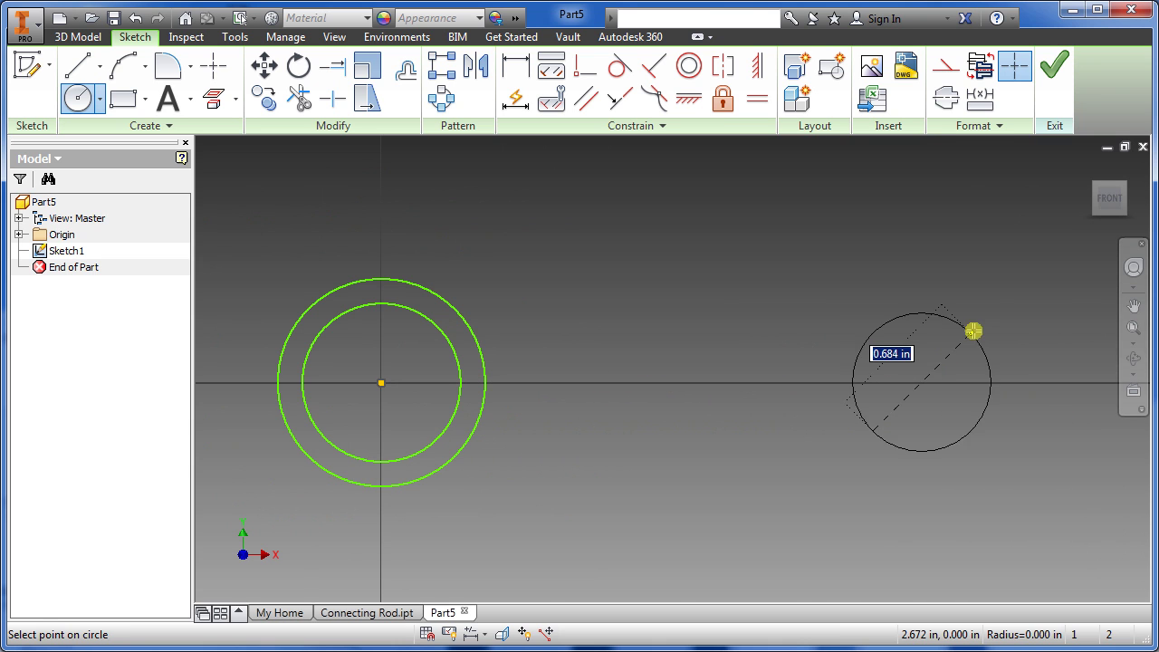
pyautogui.click(998, 312)
pyautogui.click(922, 382)
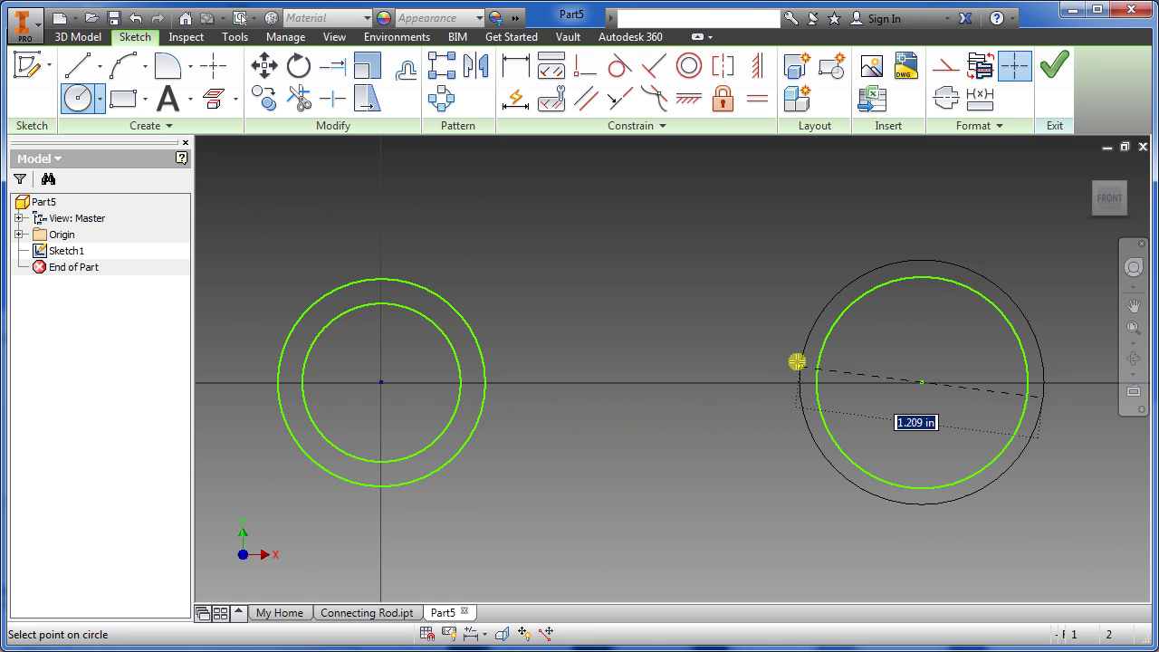
pyautogui.click(788, 349)
pyautogui.press('Escape')
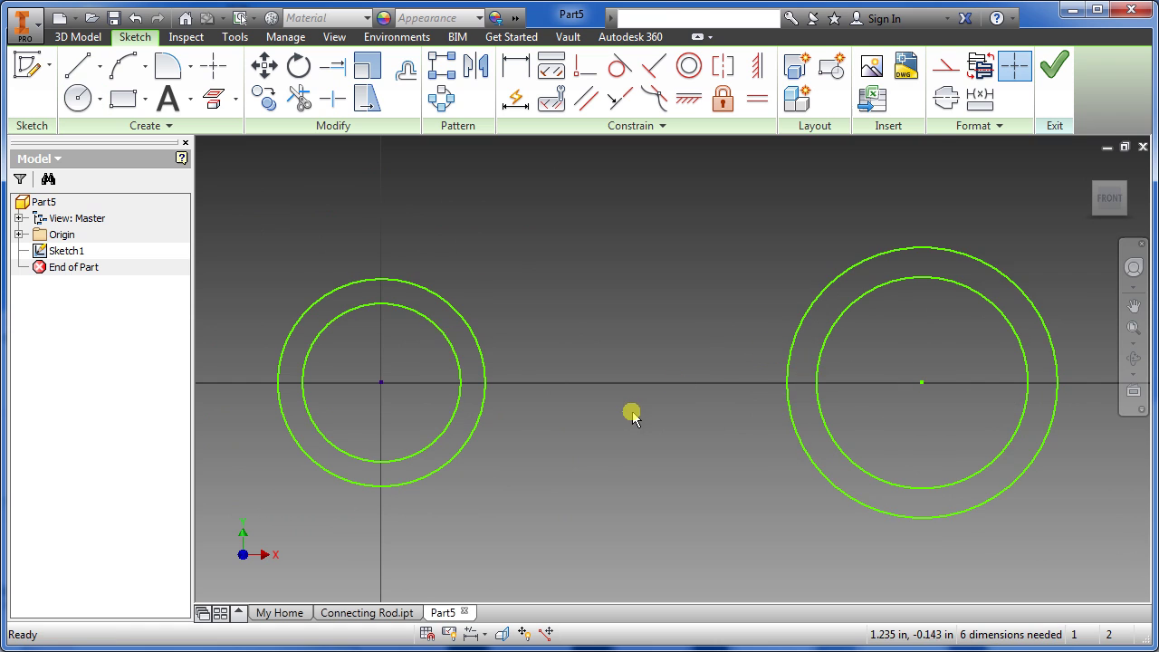
# Dimension the two circles at the origin with diameters of 1.25 in for the outer and 1 in for the inner
pyautogui.scroll(-2, 631, 415)
pyautogui.click(515, 79)
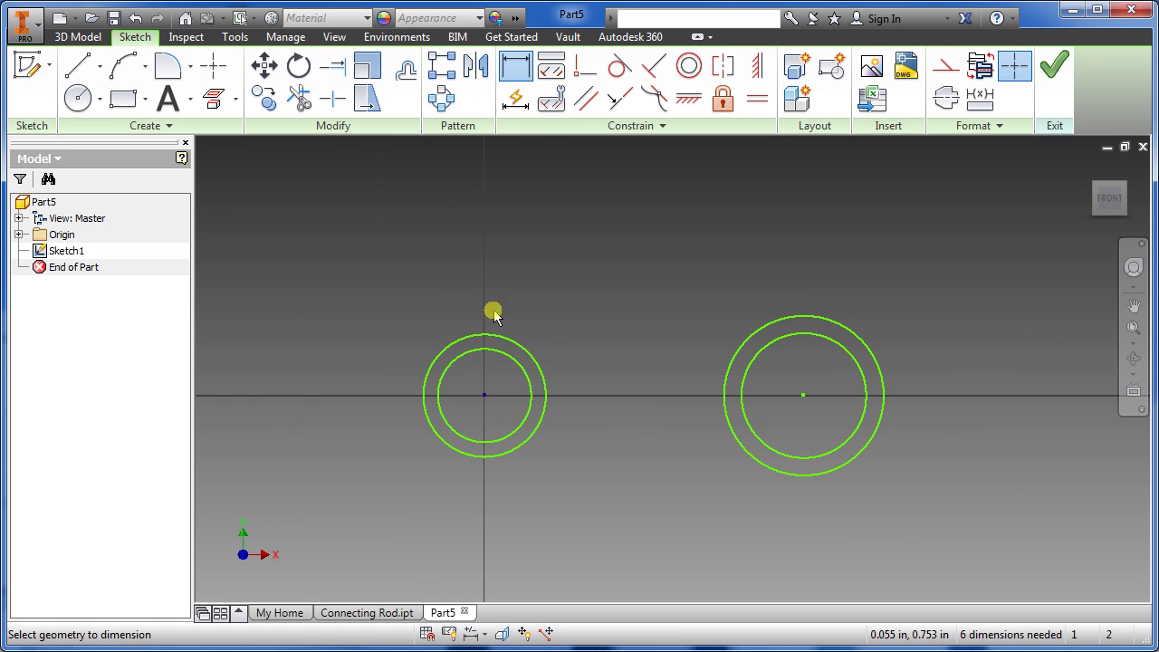
pyautogui.click(494, 334)
pyautogui.click(347, 290)
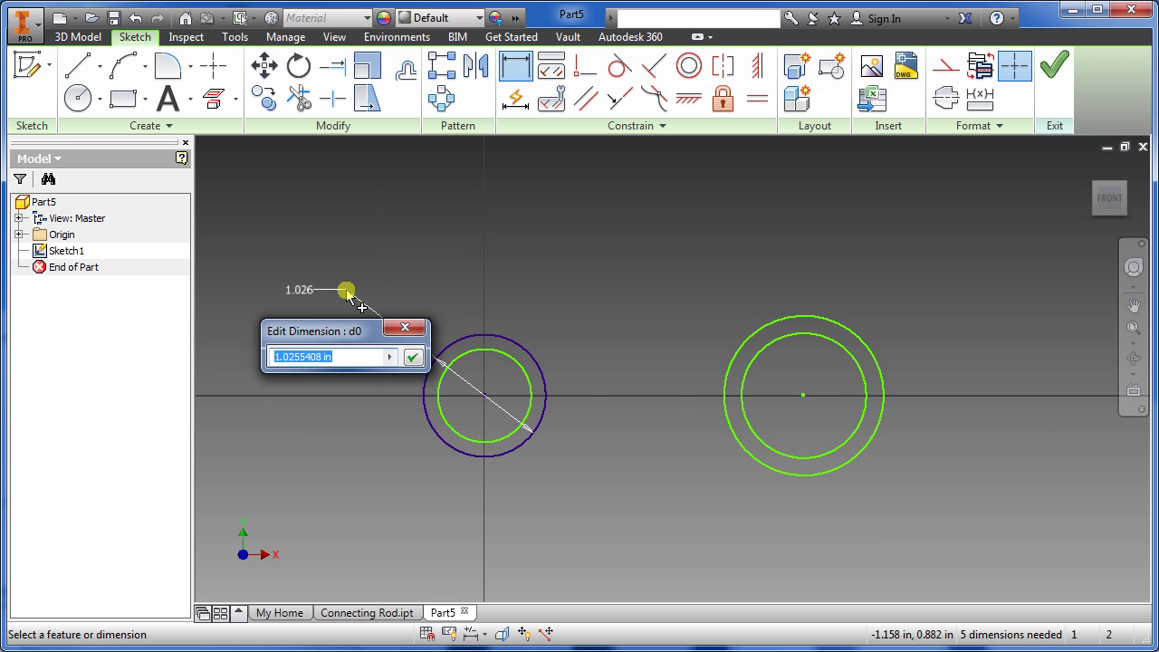
pyautogui.write('1.25')
pyautogui.press('Return')
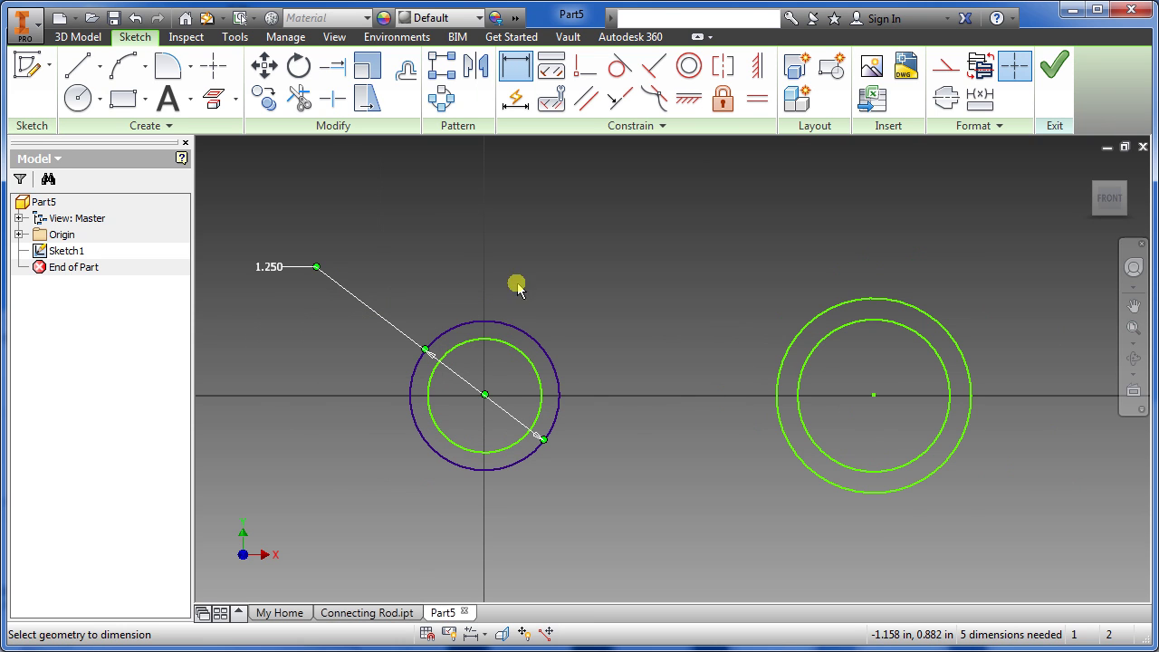
pyautogui.click(444, 435)
pyautogui.click(367, 477)
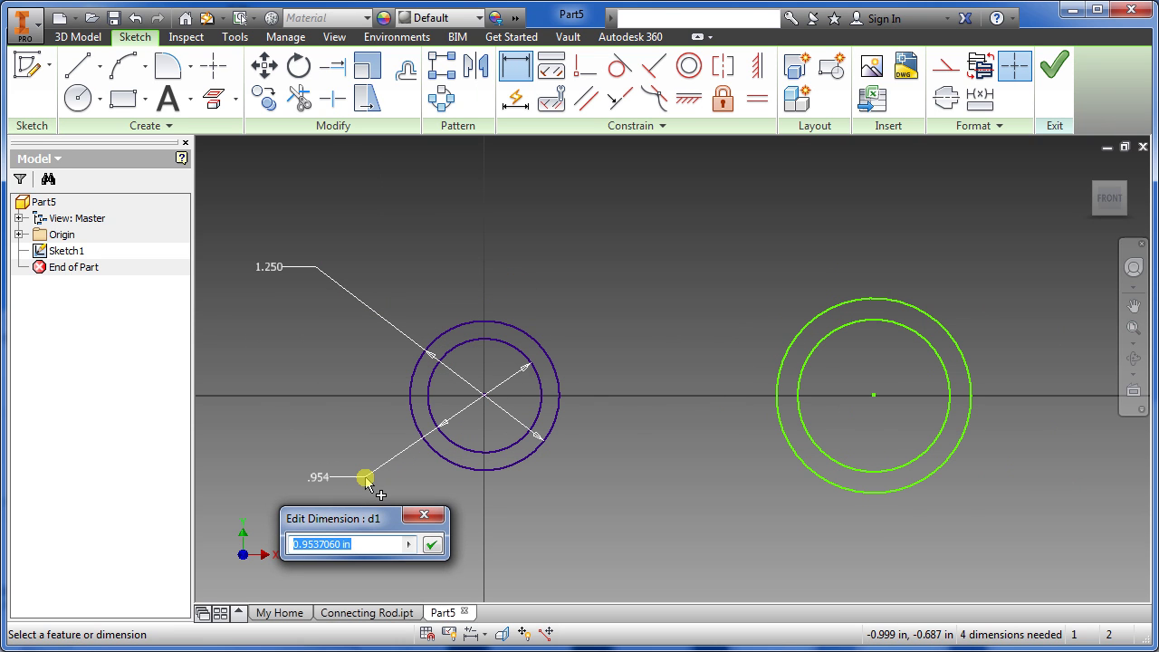
pyautogui.write('1')
pyautogui.press('Return')
# Dimension the right pair of circles with diameters of 2.5 in for the outer and 2 in for the inner
pyautogui.scroll(-3, 371, 477)
pyautogui.scroll(-3, 629, 420)
pyautogui.scroll(3, 629, 420)
pyautogui.moveTo(561, 408); pyautogui.dragTo(752, 356, button='middle')
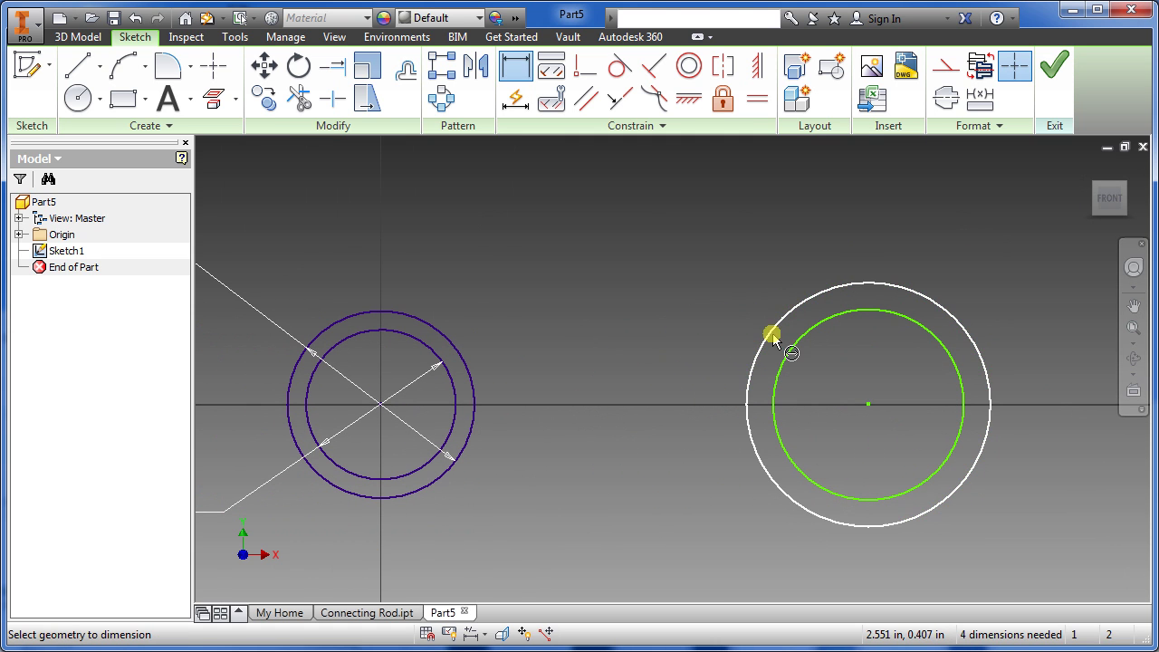
pyautogui.click(777, 318)
pyautogui.click(715, 287)
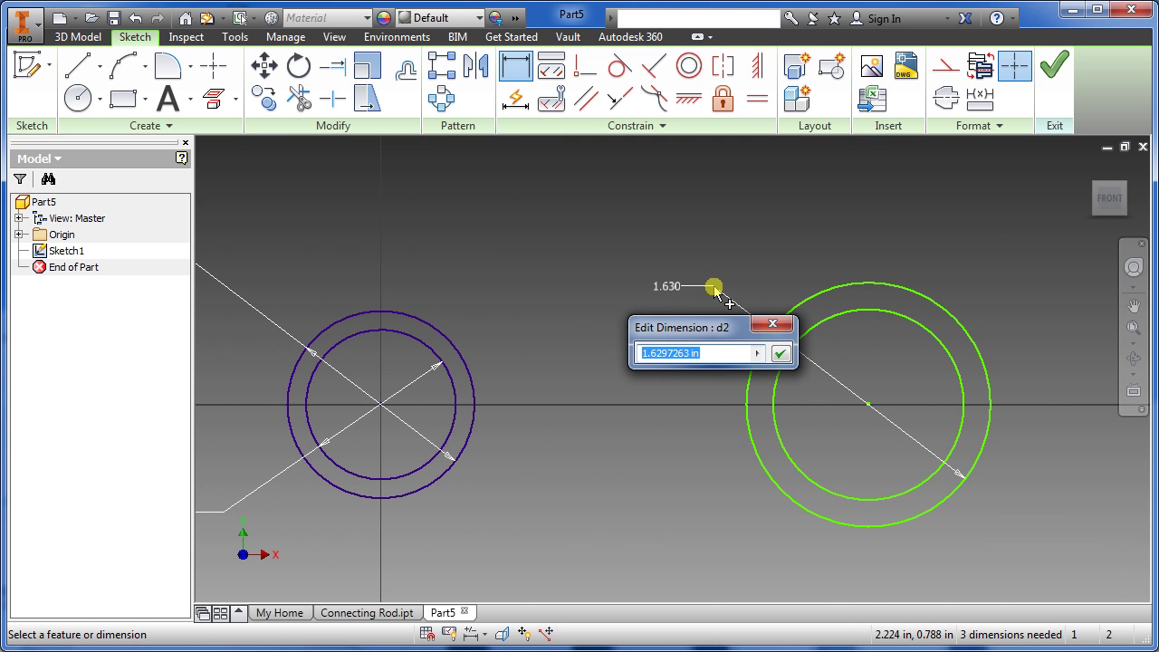
pyautogui.write('2.5')
pyautogui.press('Return')
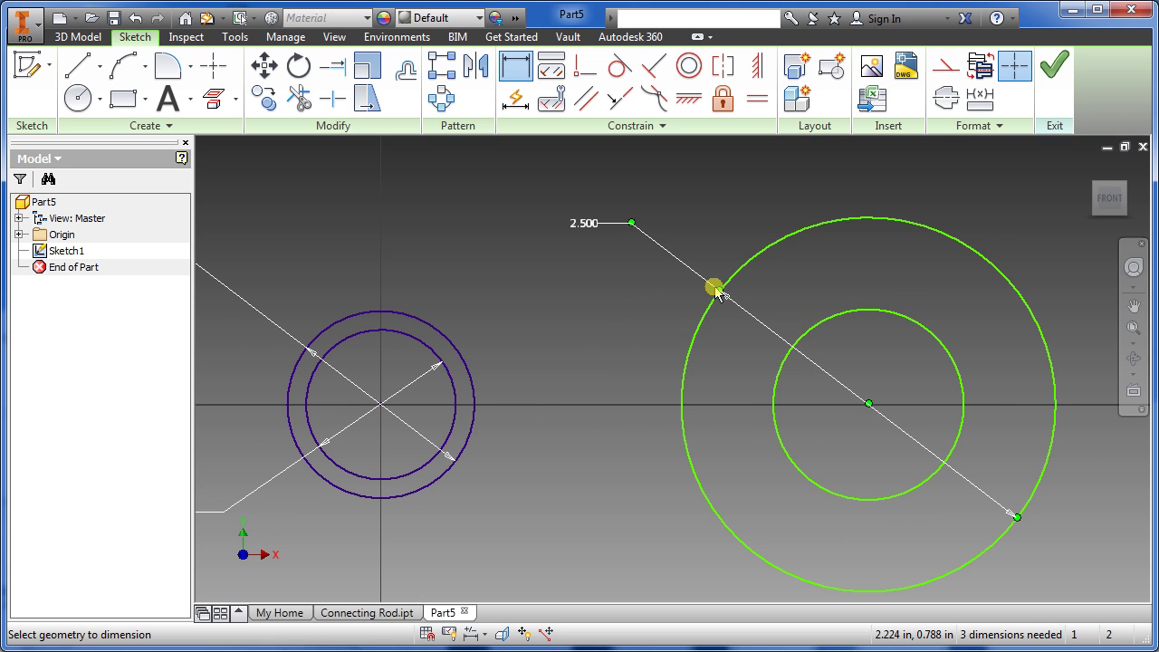
pyautogui.click(775, 432)
pyautogui.click(645, 510)
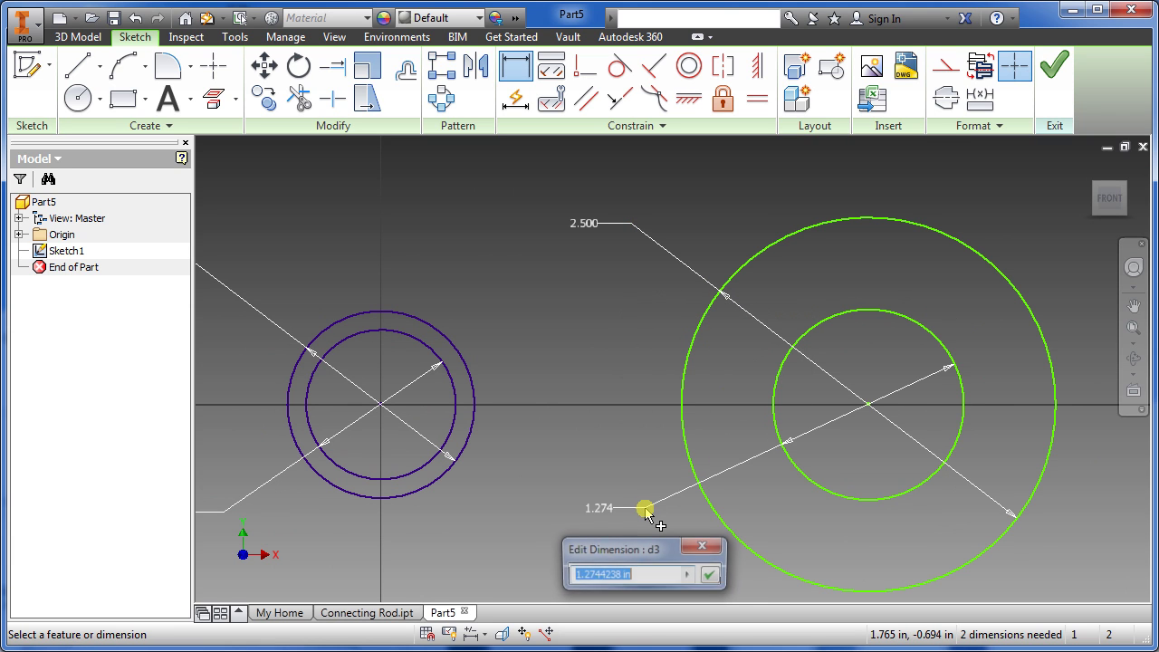
pyautogui.write('2')
pyautogui.press('Return')
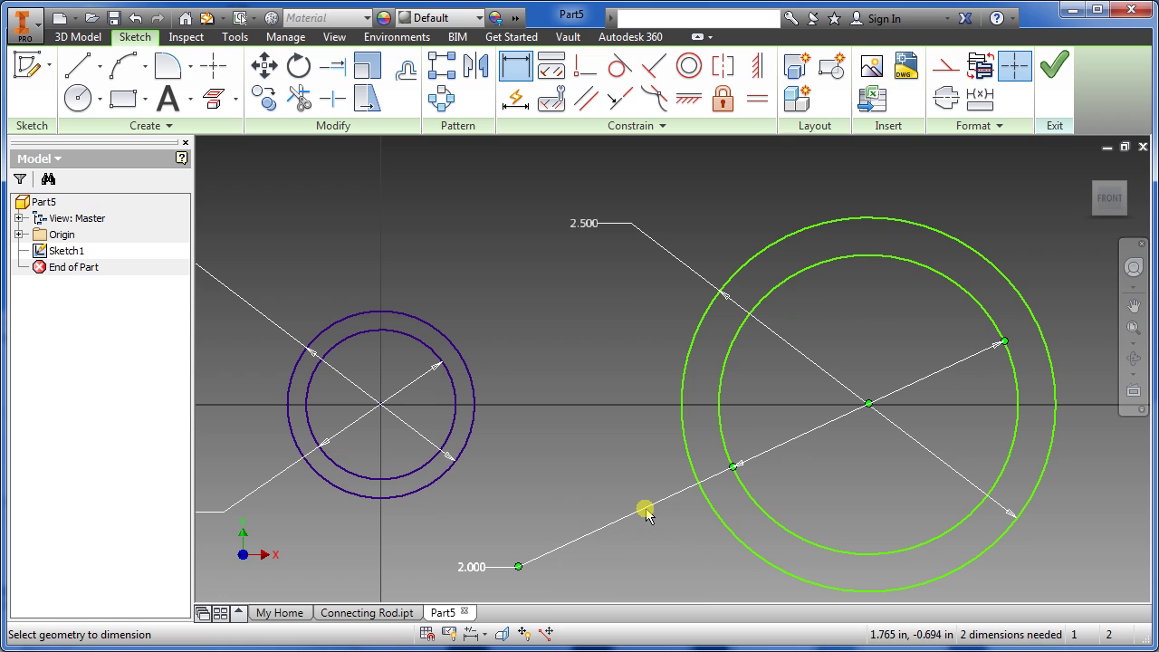
# Dimension the horizontal distance between the centres of the two circle pairs as 6.5 in
pyautogui.scroll(-3, 600, 455)
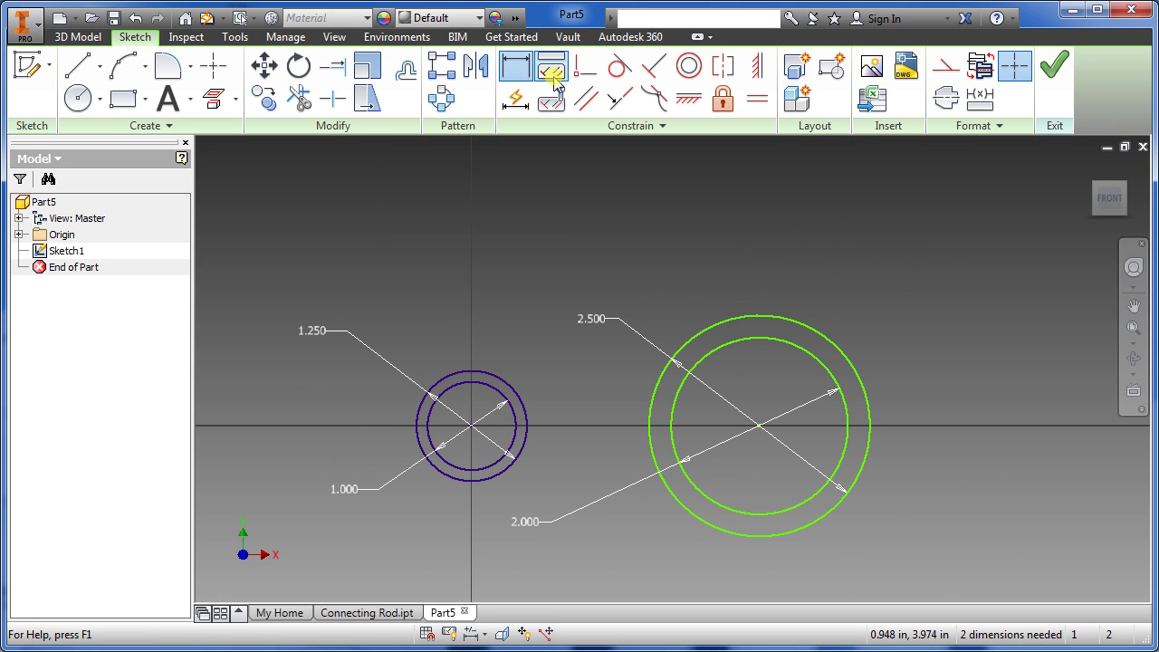
pyautogui.click(516, 69)
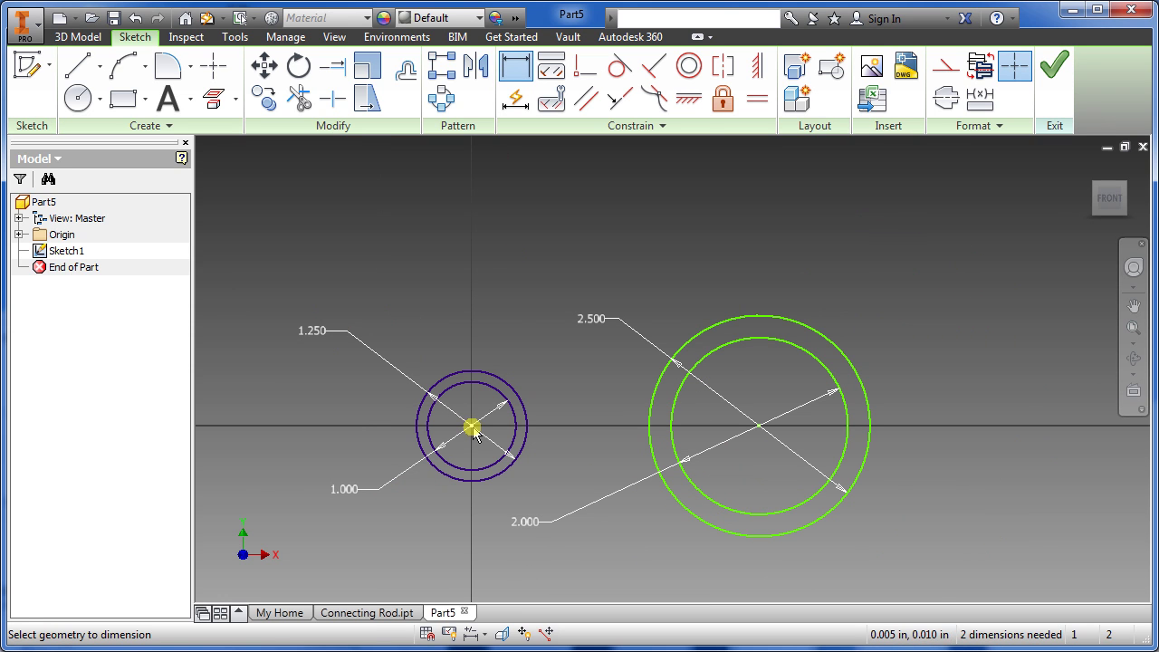
pyautogui.click(471, 426)
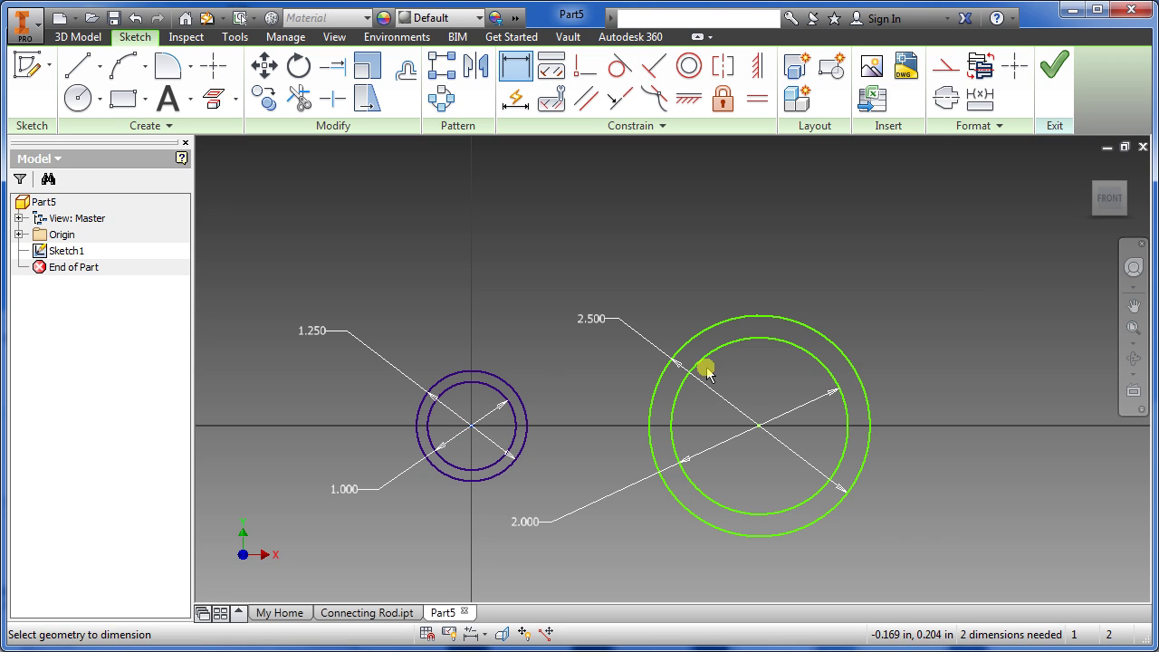
pyautogui.click(759, 425)
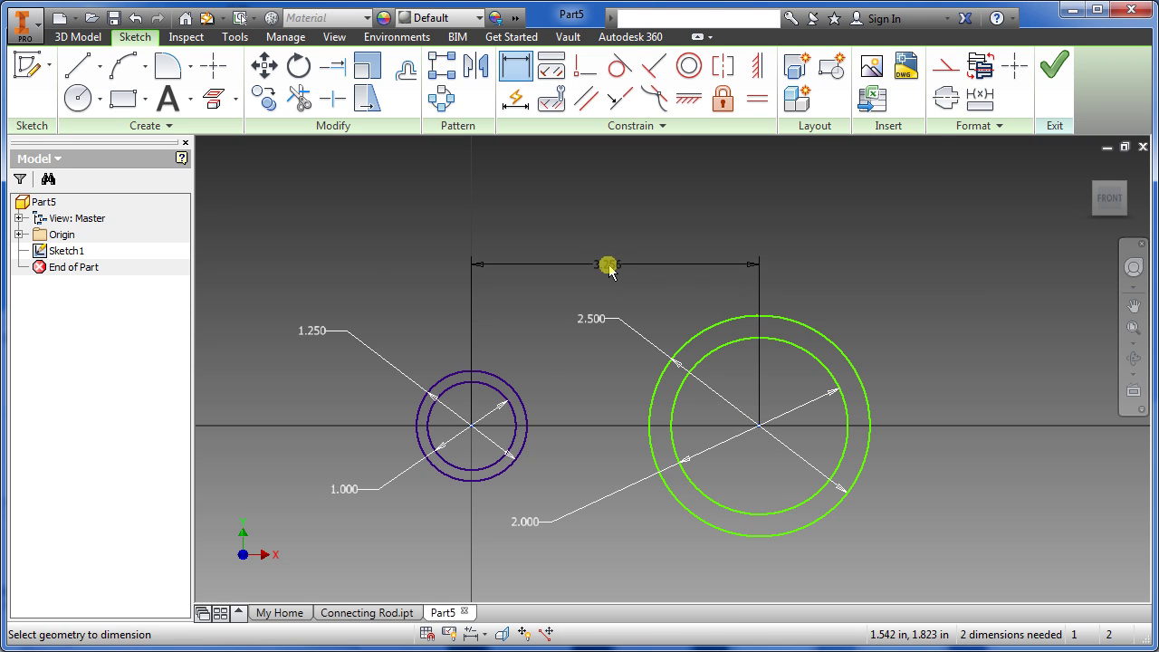
pyautogui.click(609, 264)
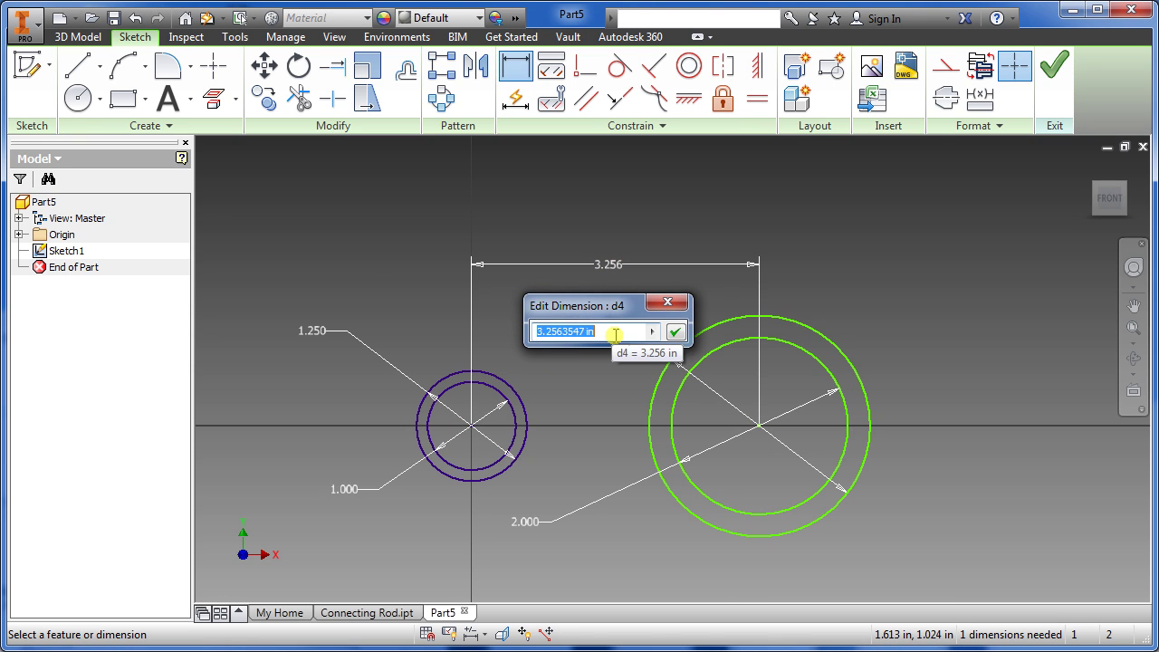
pyautogui.write('6.5')
pyautogui.press('Return')
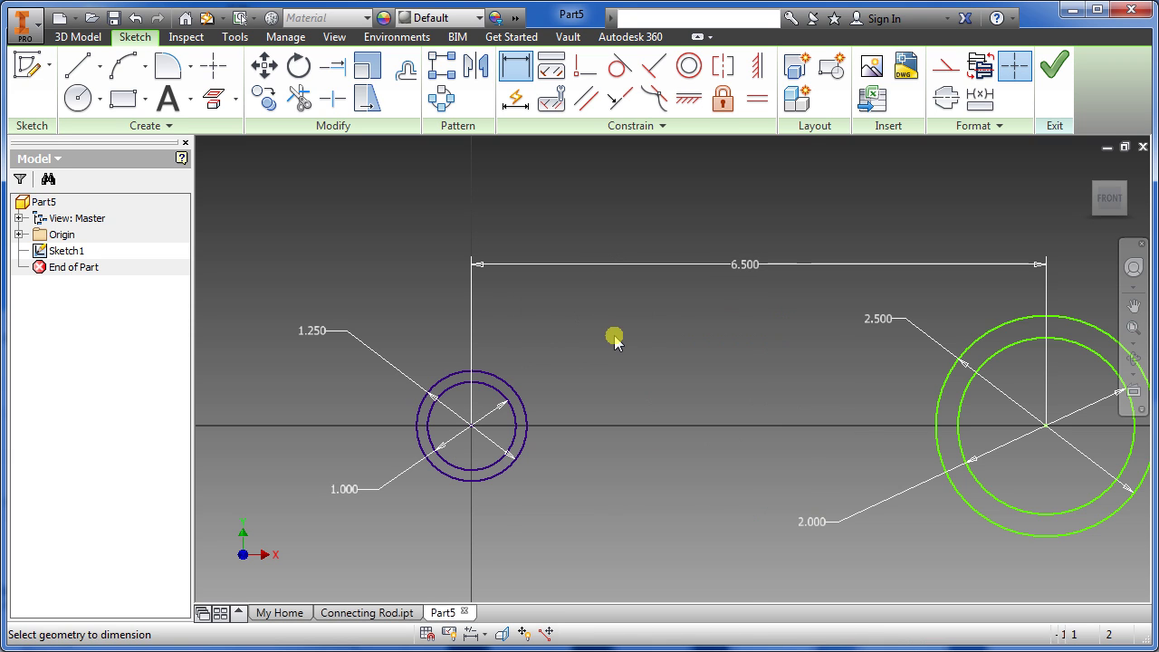
# Draw short vertical lines joining the right pair's outer and inner circles at their top and bottom points
pyautogui.press('F2')
pyautogui.scroll(-4, 638, 471)
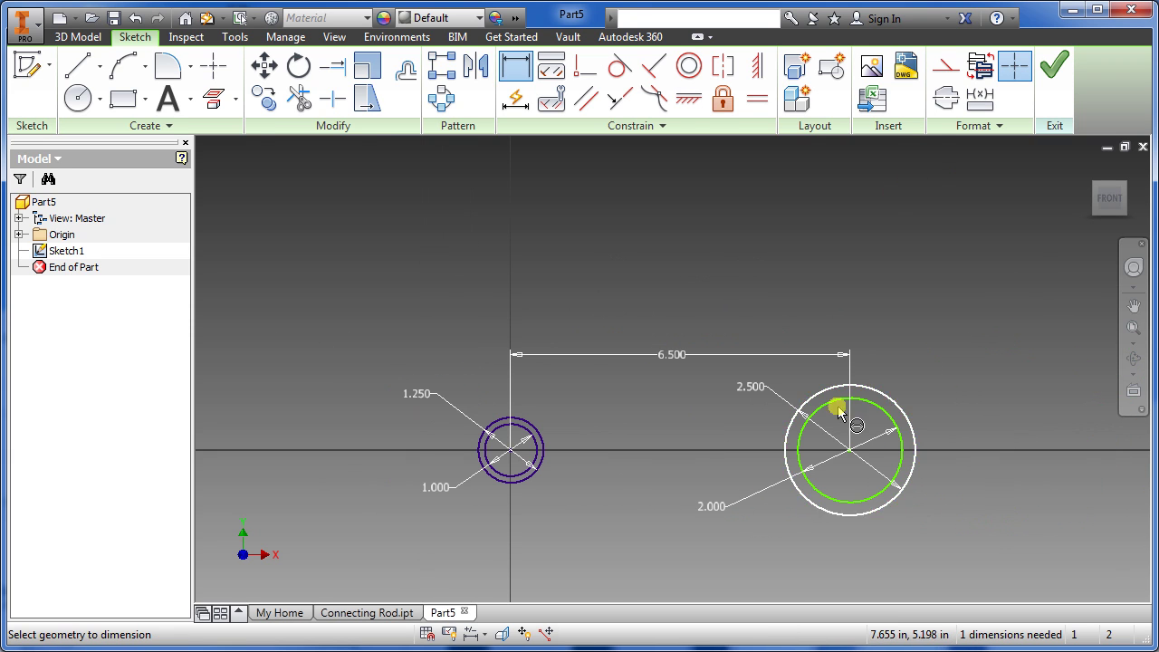
pyautogui.click(91, 73)
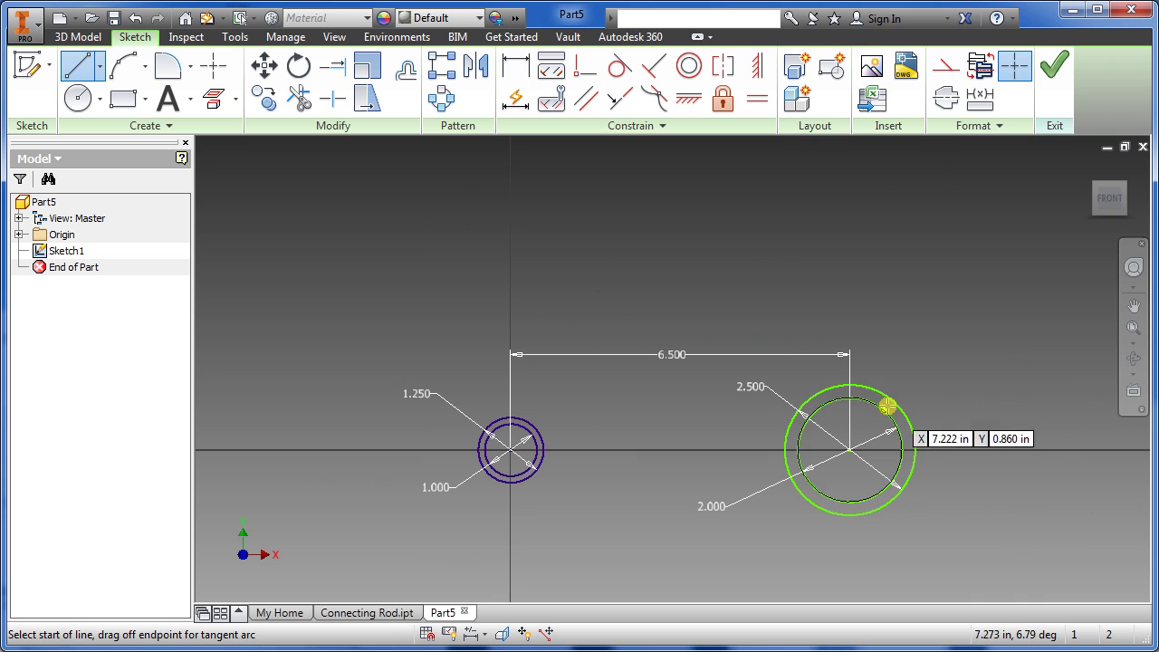
pyautogui.scroll(3, 688, 353)
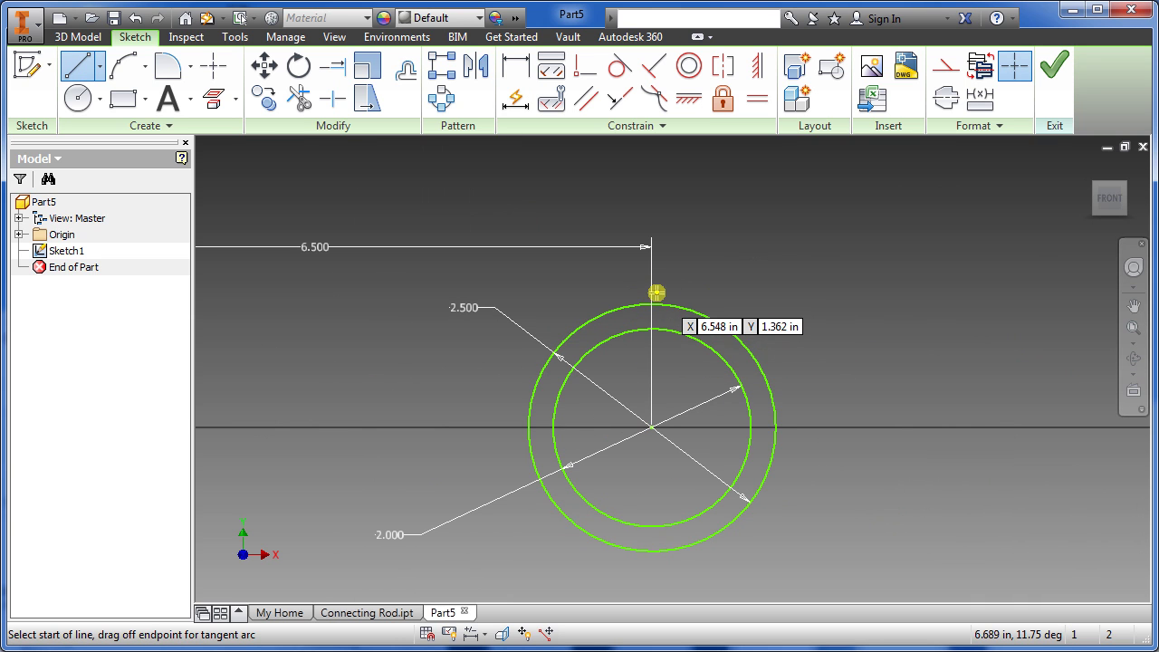
pyautogui.click(652, 305)
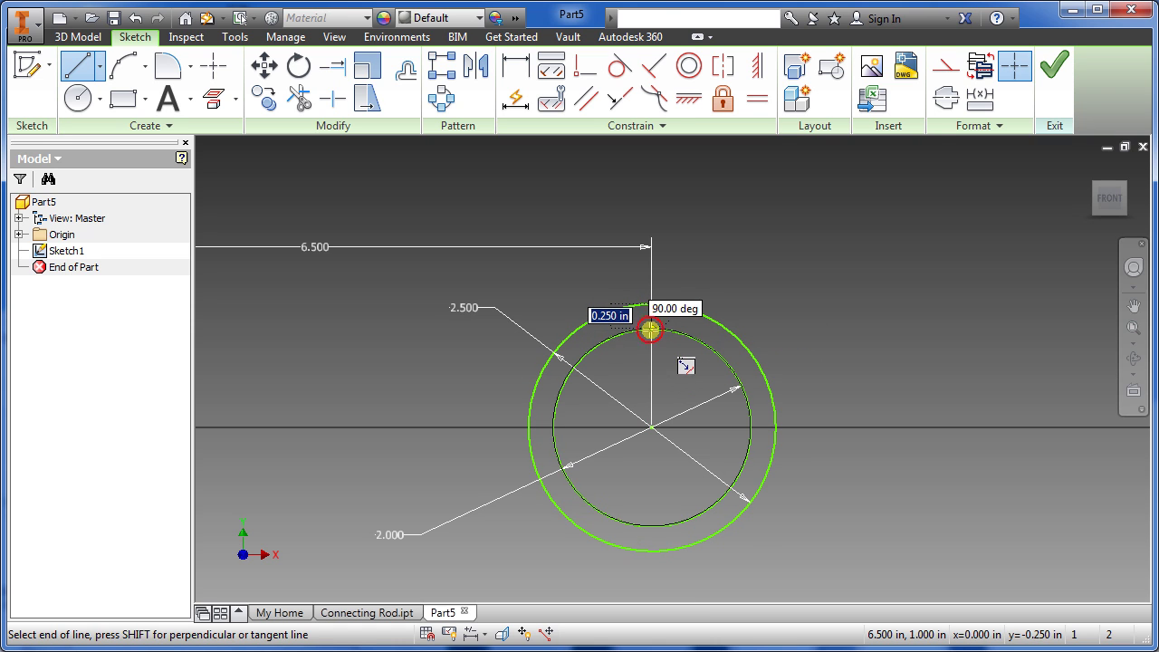
pyautogui.click(651, 328)
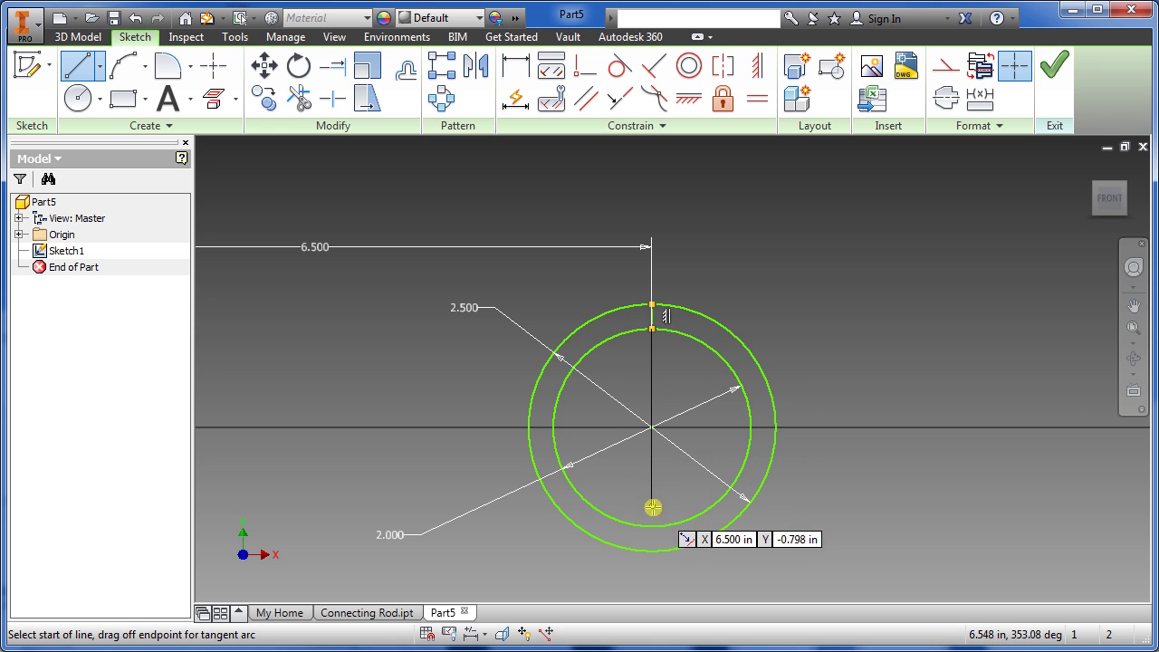
pyautogui.scroll(3, 652, 512)
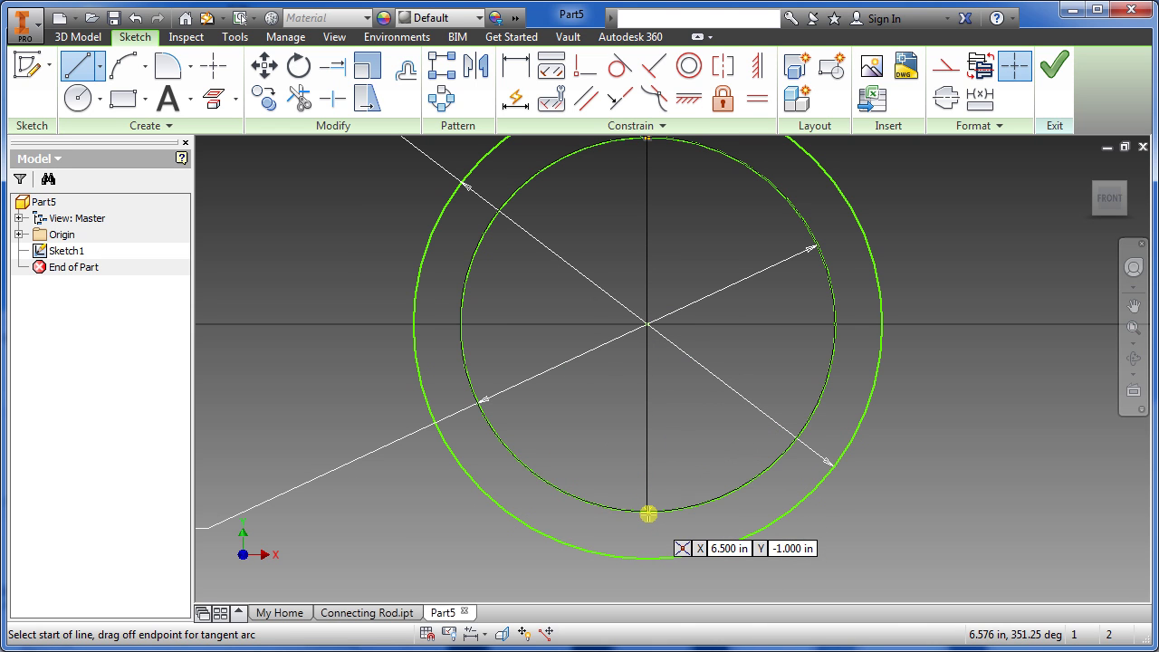
pyautogui.click(647, 513)
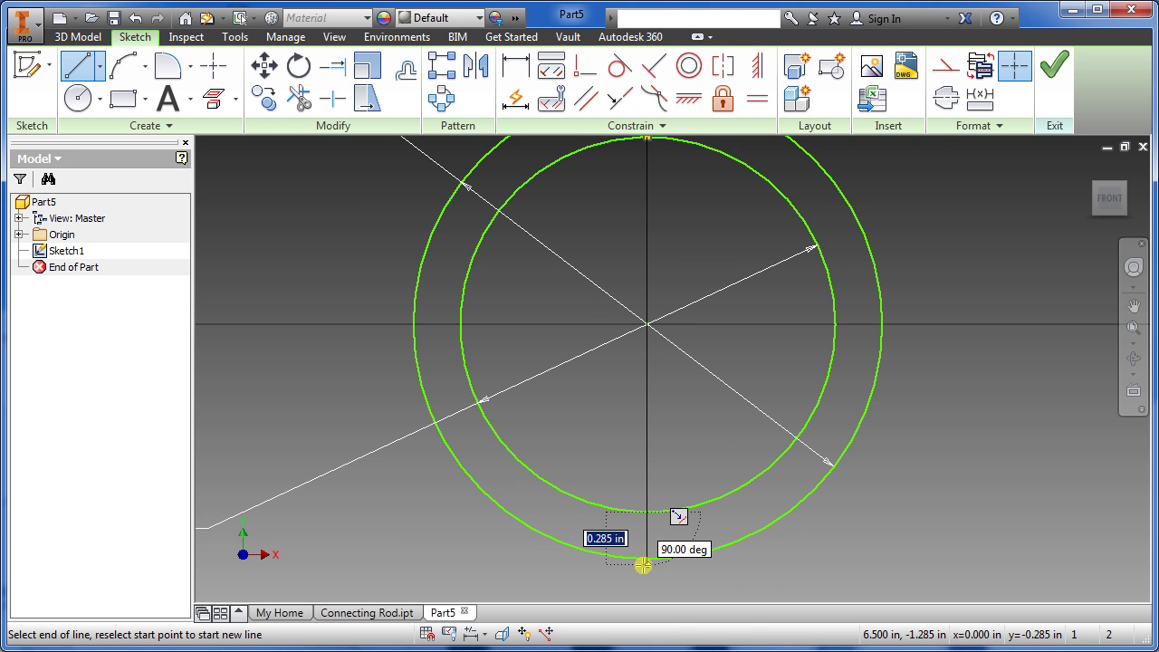
pyautogui.click(647, 560)
pyautogui.press('Escape')
pyautogui.scroll(-3, 697, 453)
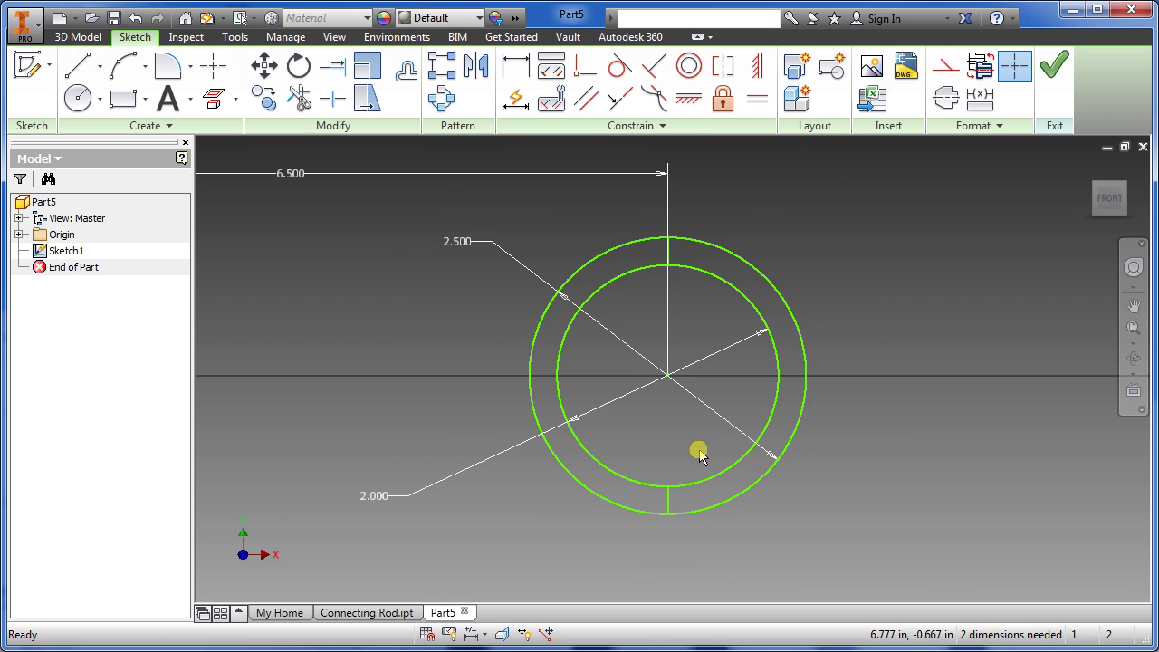
# Trim away the right halves of the 2 in and 2.5 in circles to leave a half ring
pyautogui.click(299, 100)
pyautogui.click(703, 277)
pyautogui.click(728, 253)
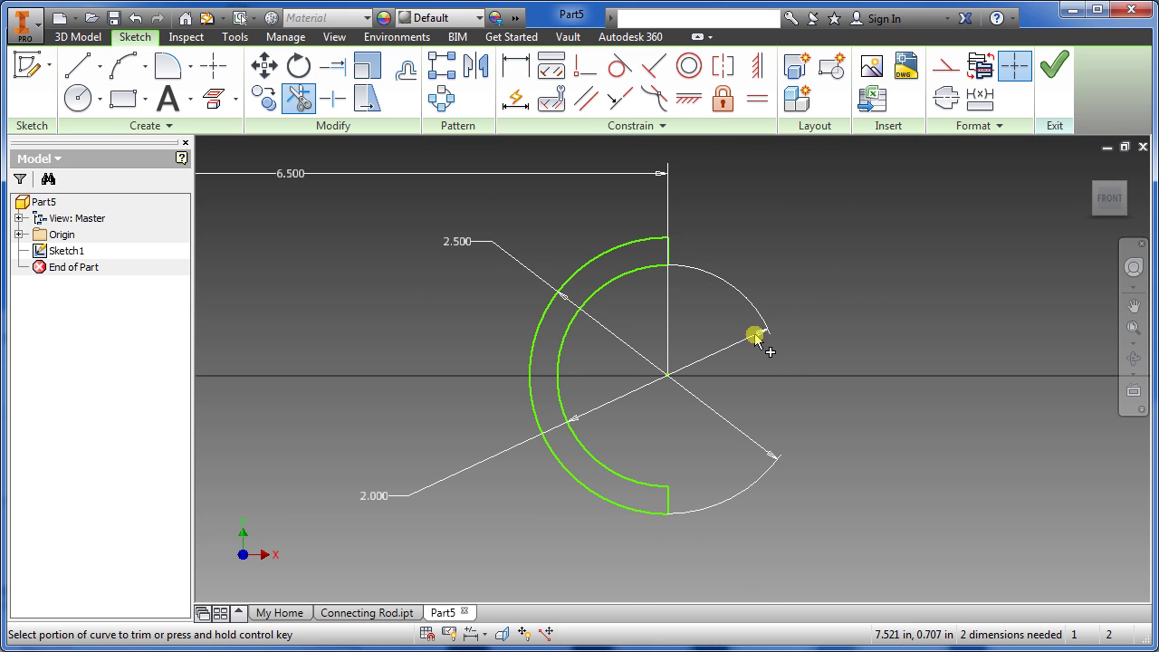
# Finish the sketch and extrude the small ring and the half ring 1 in symmetrically about the sketch plane
pyautogui.scroll(-3, 780, 309)
pyautogui.click(1053, 65)
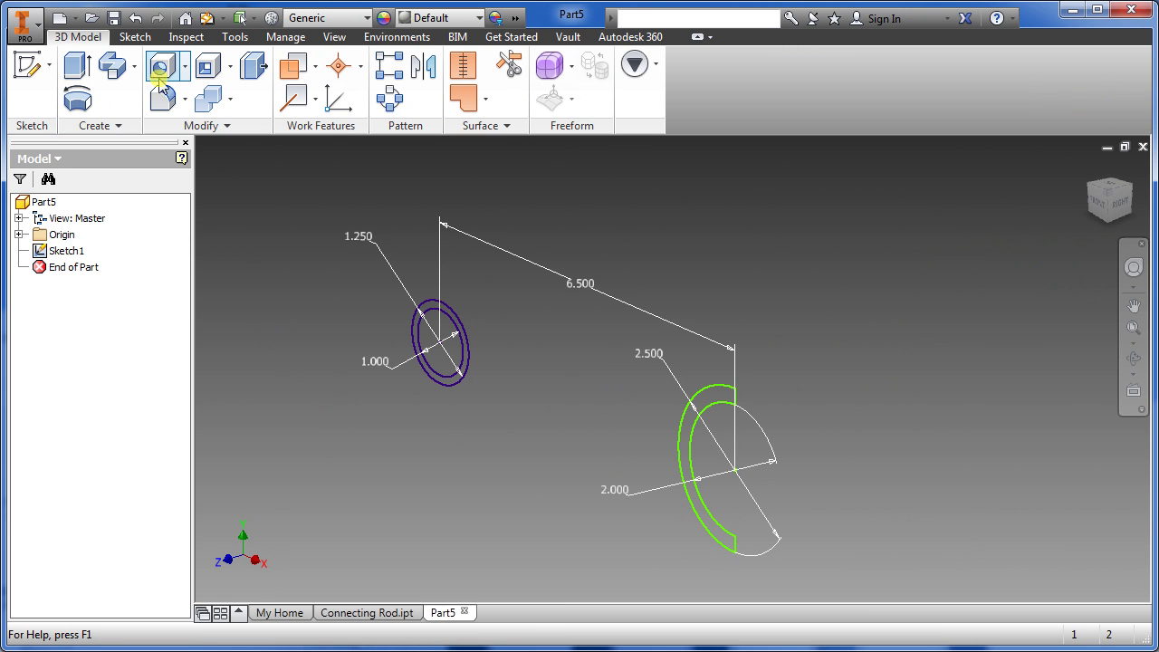
pyautogui.click(77, 70)
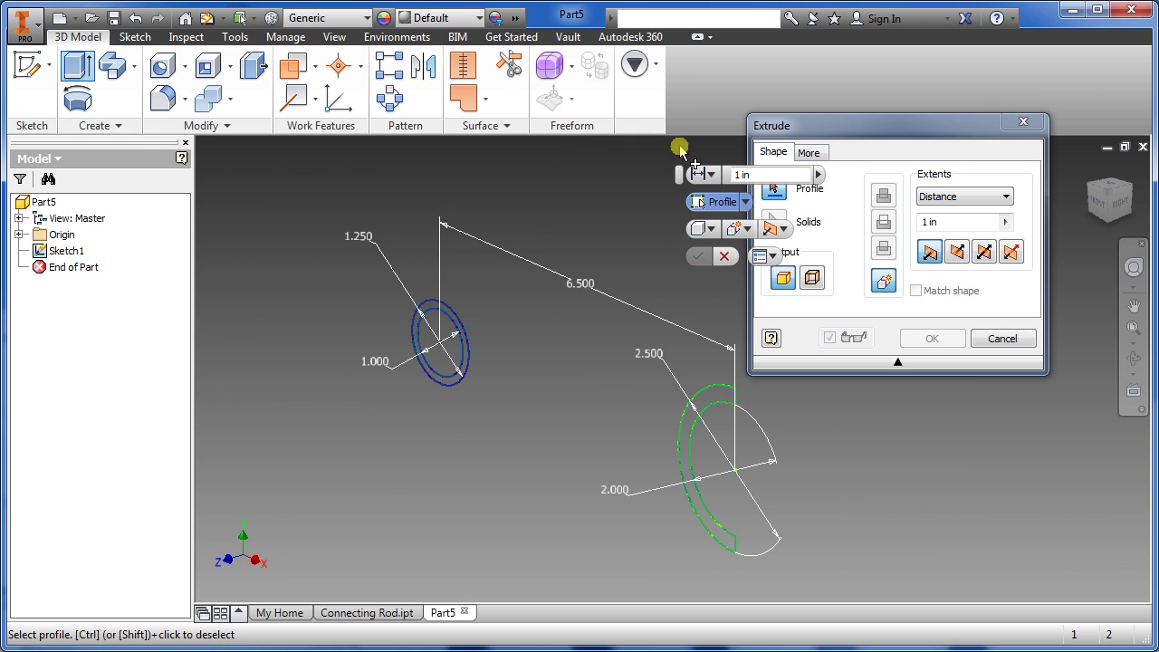
pyautogui.click(448, 312)
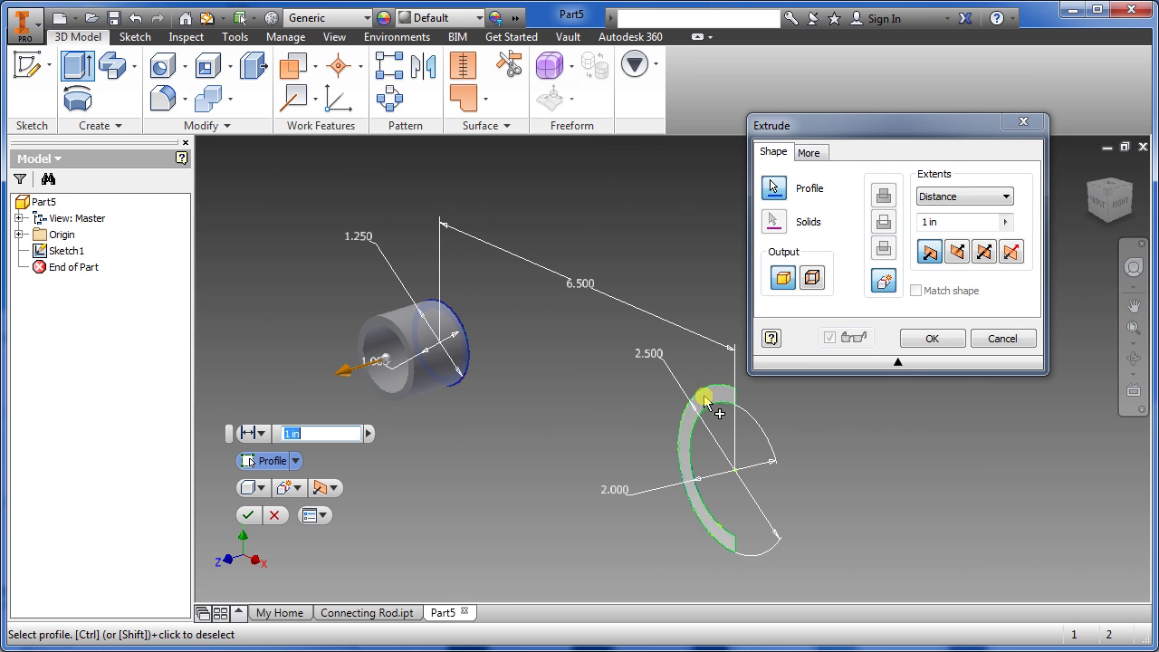
pyautogui.click(716, 401)
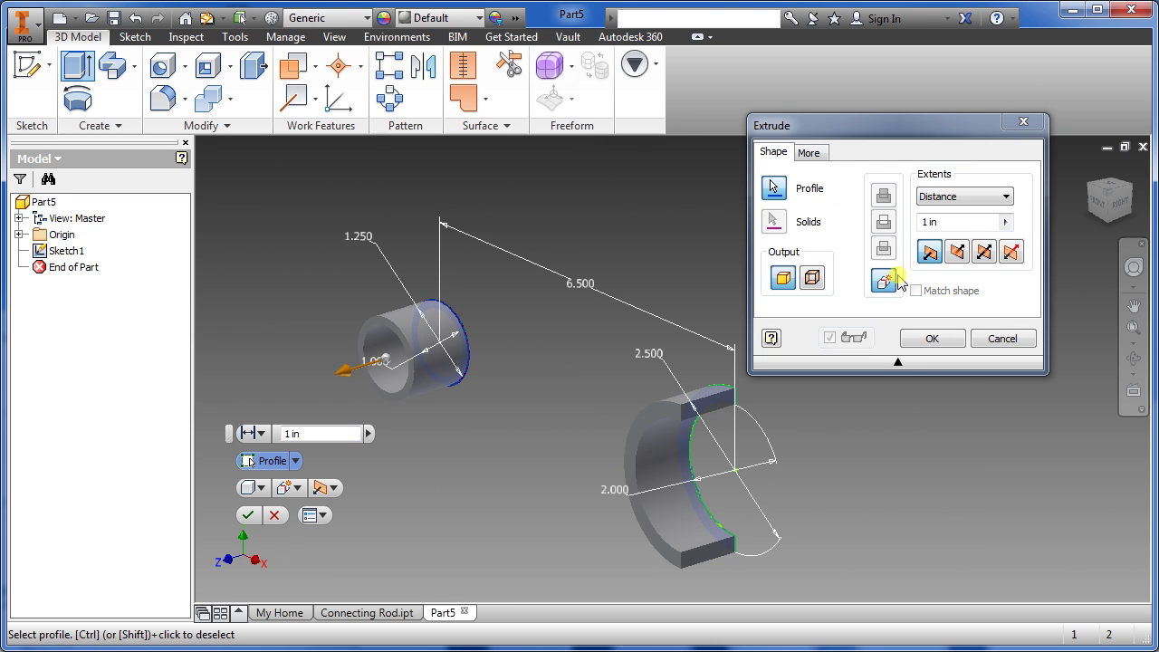
pyautogui.click(985, 254)
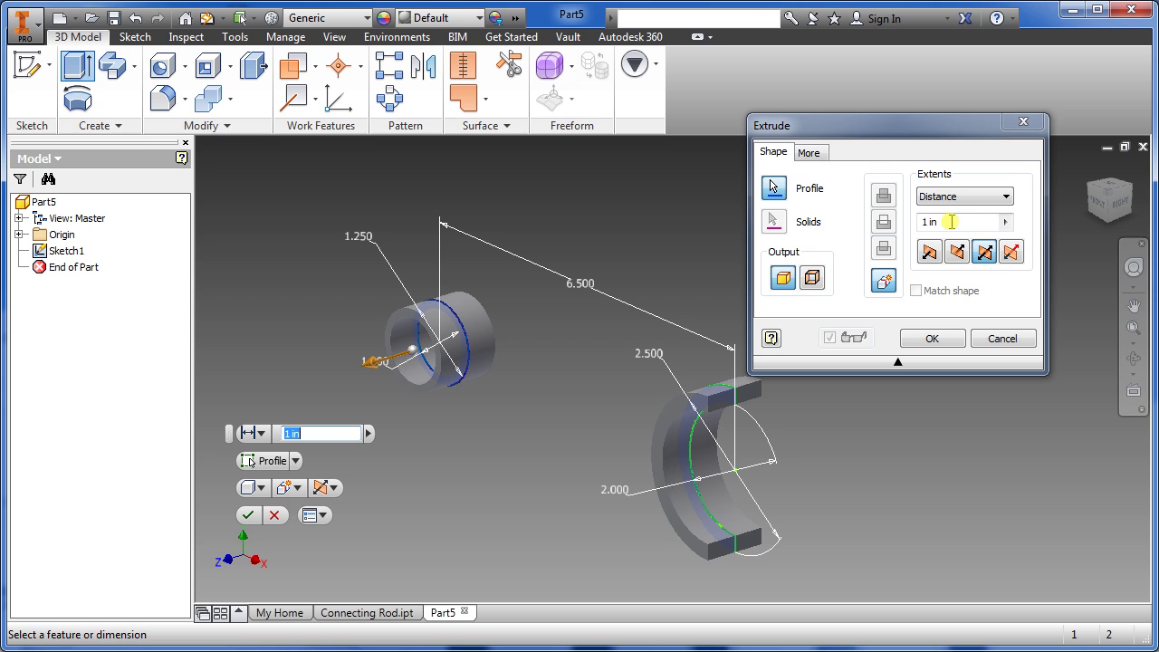
pyautogui.click(932, 339)
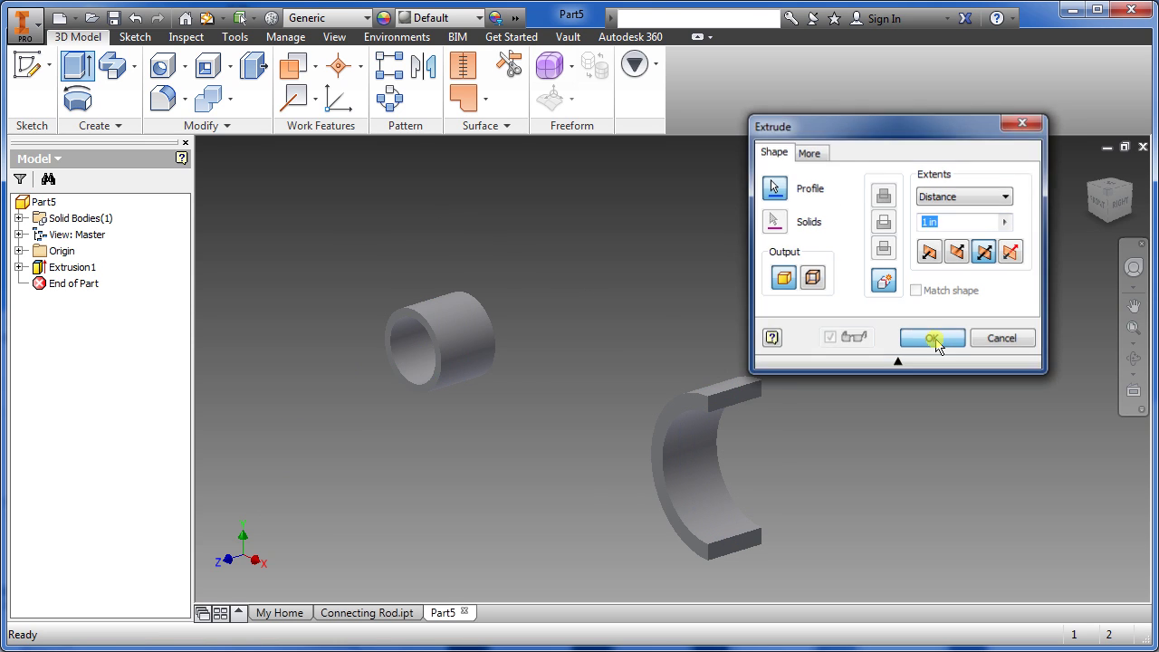
# Start a new sketch on the XY origin plane
pyautogui.click(30, 69)
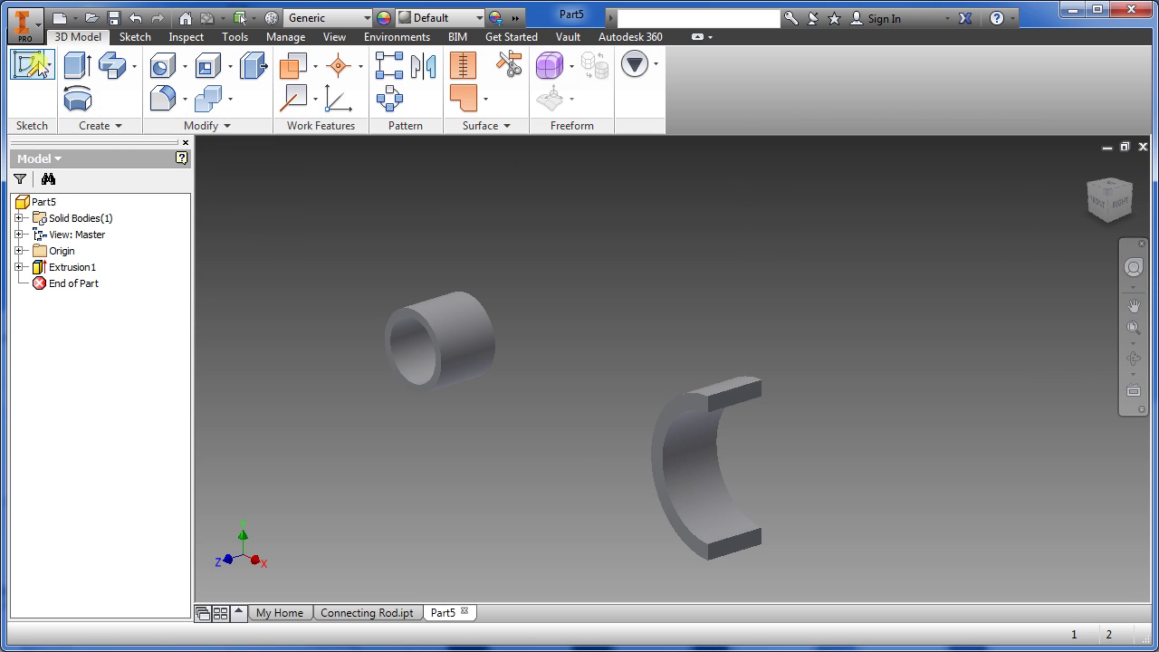
pyautogui.click(18, 251)
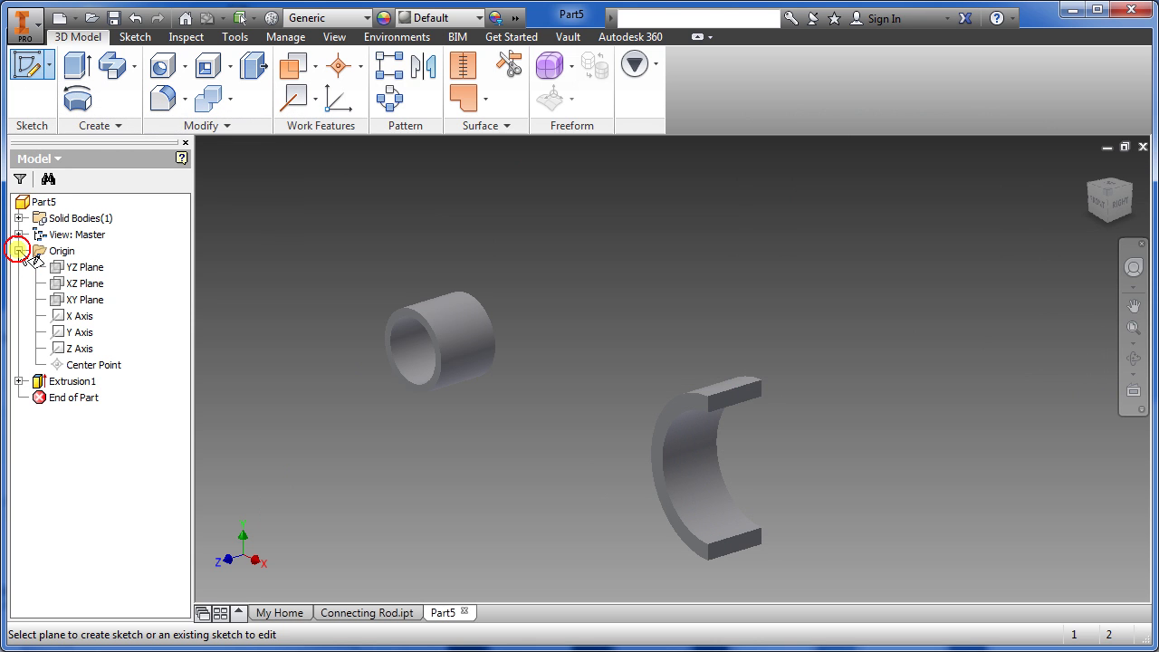
pyautogui.click(86, 299)
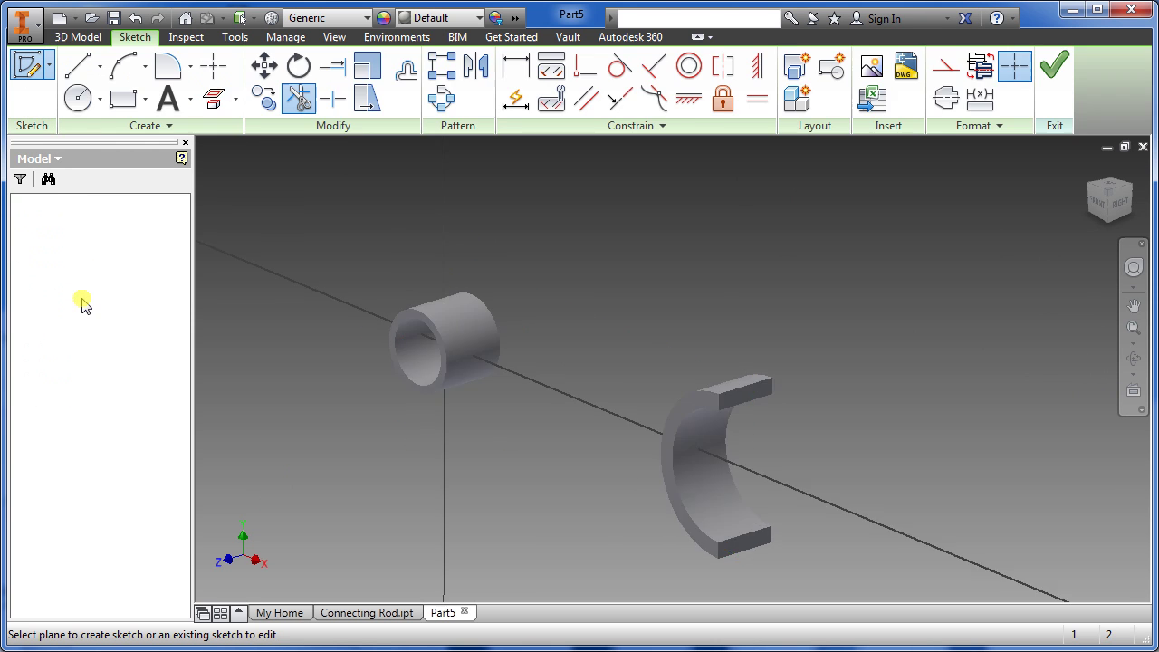
# Project the outer edges of the small ring and the half ring into the new sketch
pyautogui.moveTo(734, 432); pyautogui.dragTo(606, 429, button='middle')
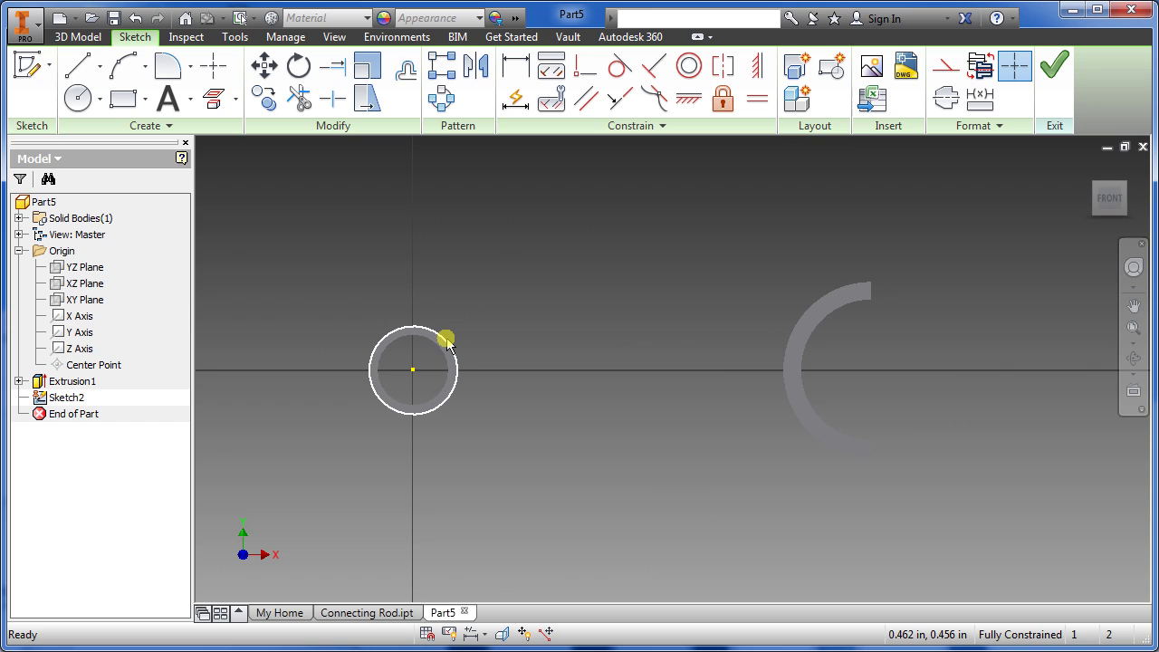
pyautogui.moveTo(448, 341)
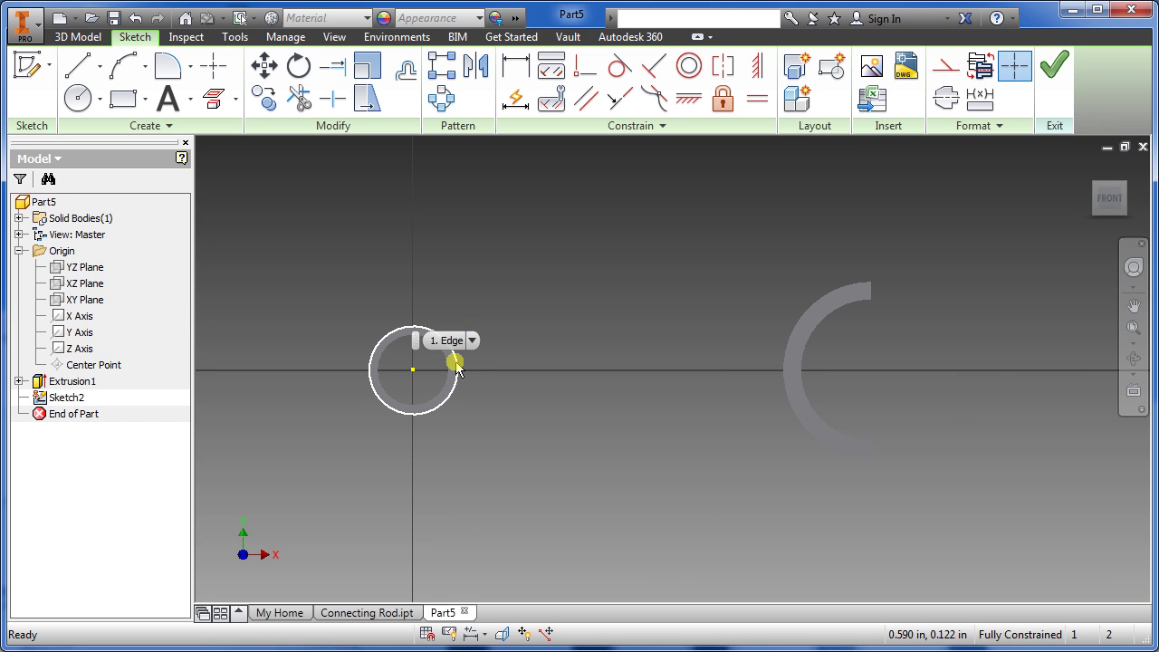
pyautogui.click(453, 362)
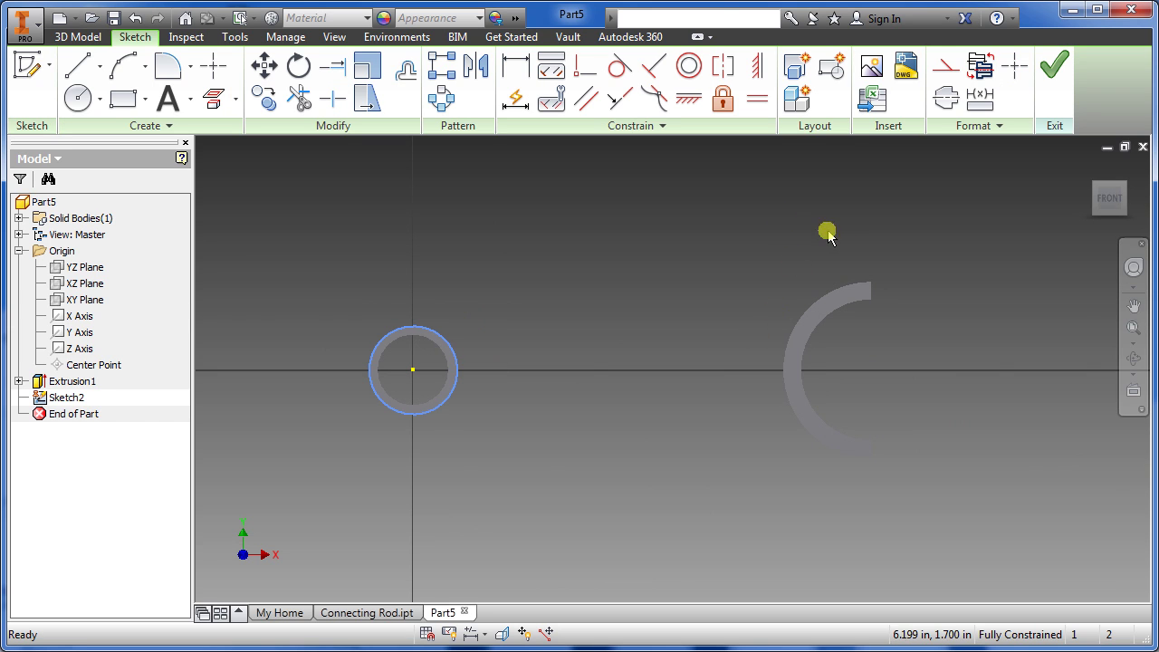
pyautogui.keyDown('ctrl'); pyautogui.click(792, 332); pyautogui.keyUp('ctrl')
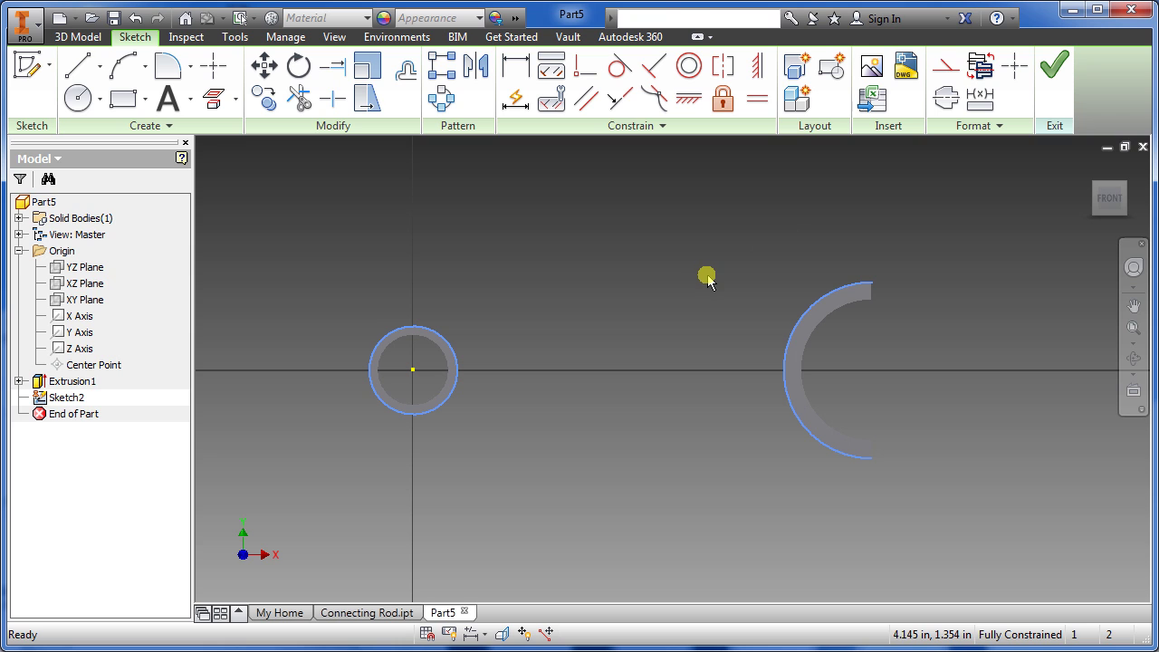
pyautogui.click(218, 100)
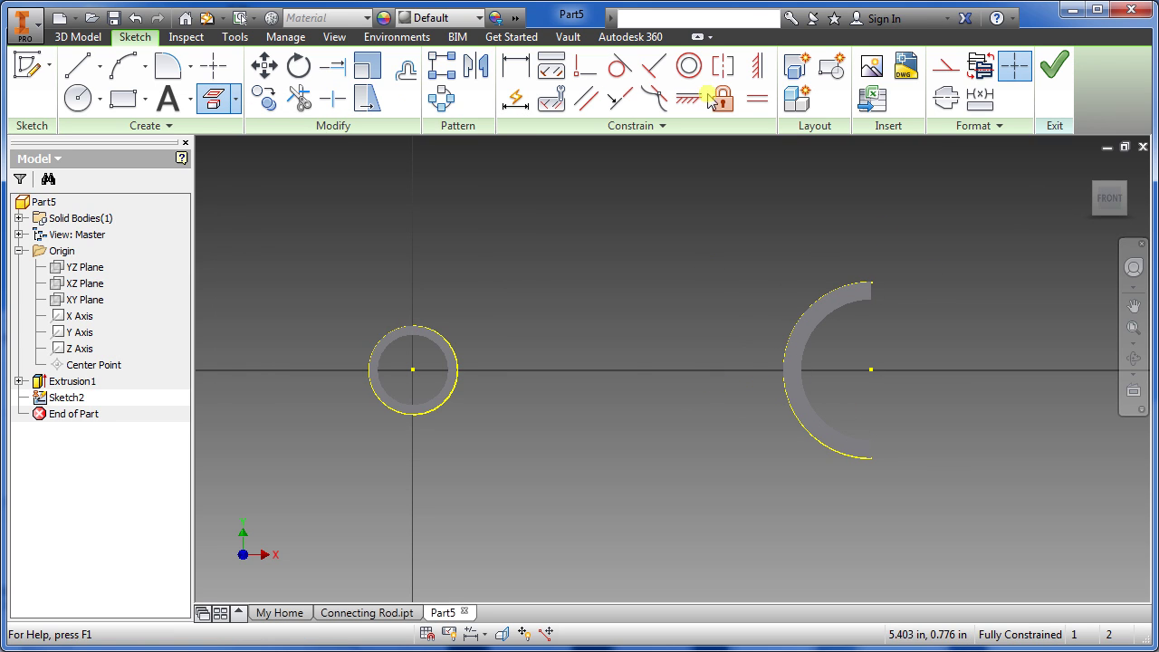
# Draw a 0.75 in horizontal line from the half ring's upper outer end point towards the small ring
pyautogui.click(80, 70)
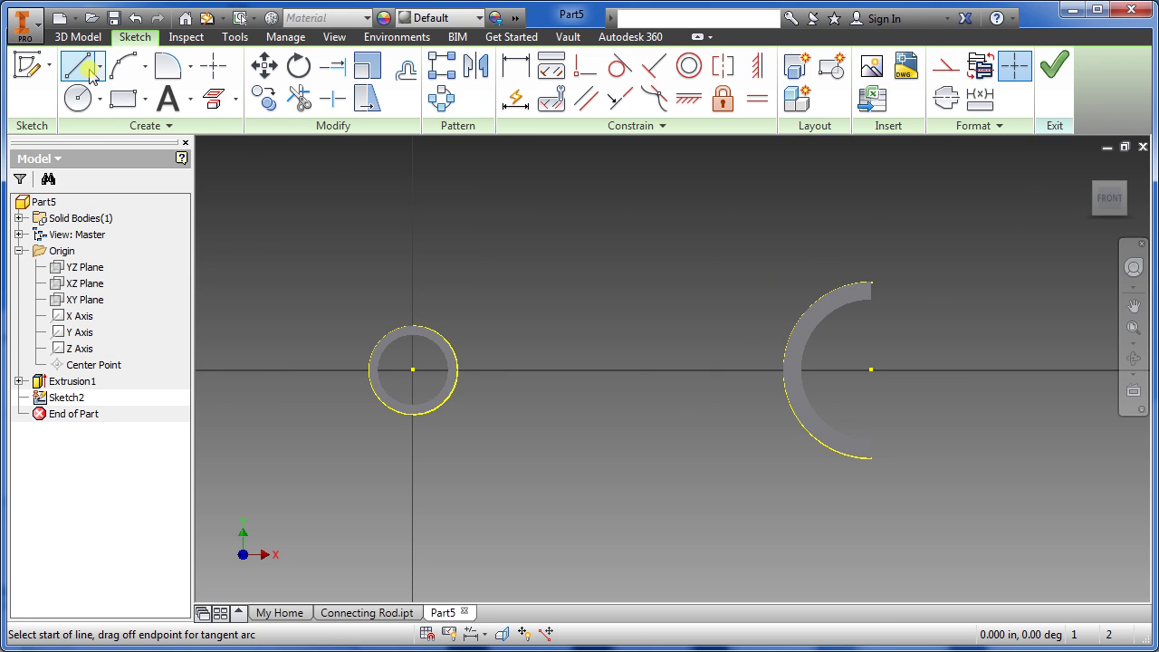
pyautogui.scroll(2, 846, 302)
pyautogui.scroll(-5, 847, 301)
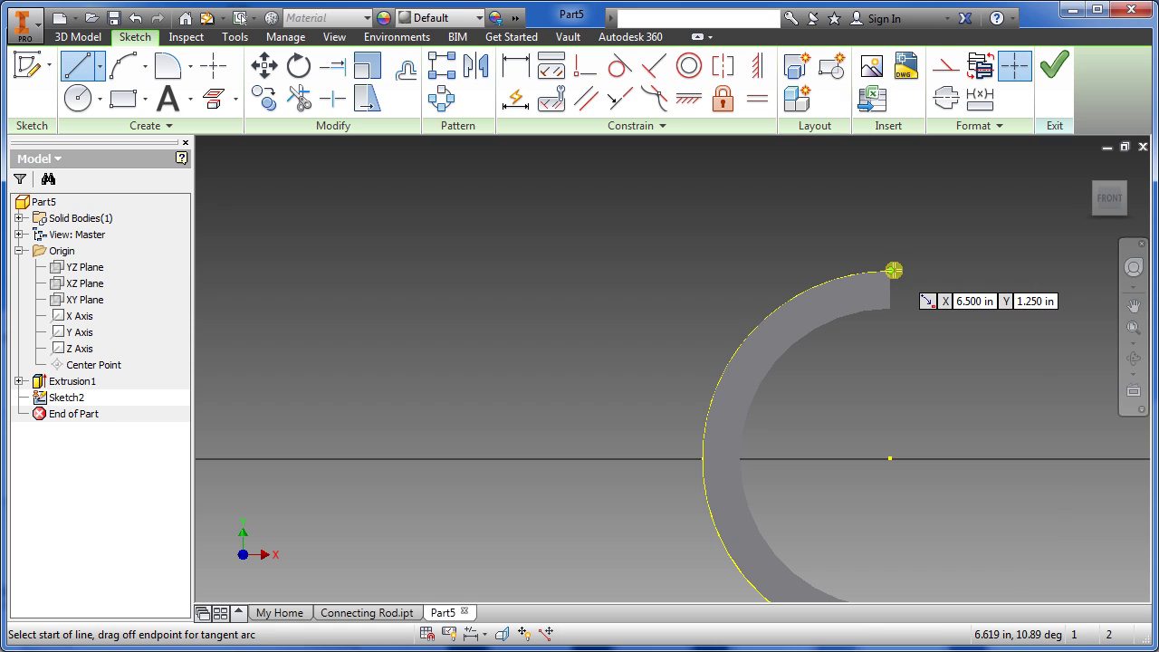
pyautogui.click(893, 270)
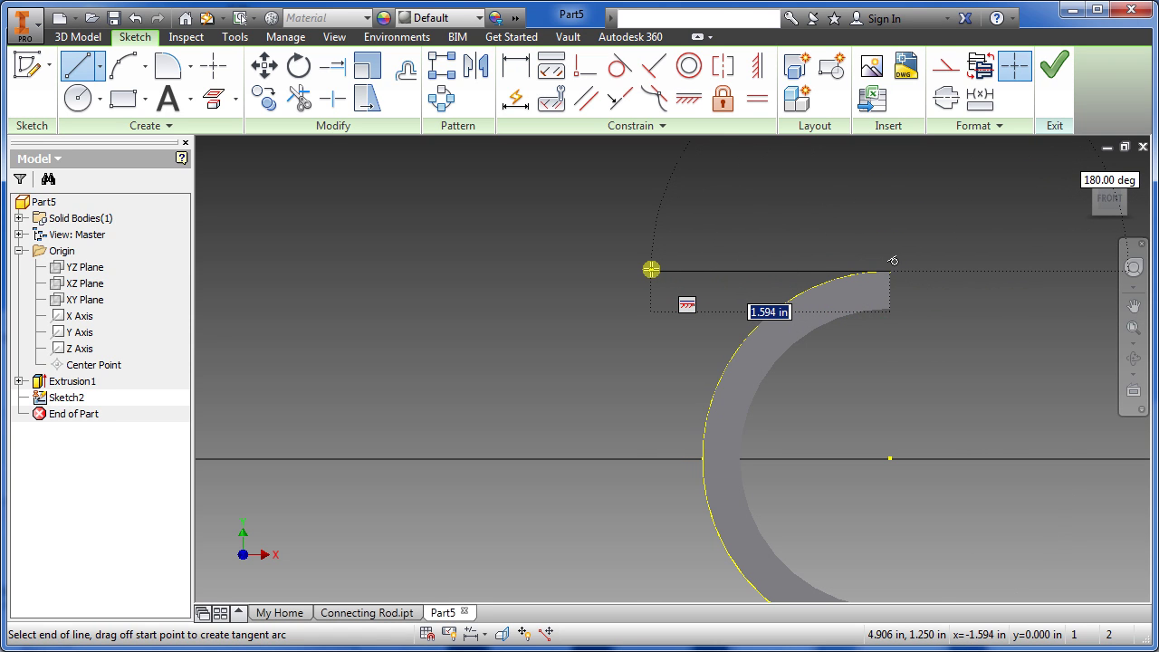
pyautogui.write('.75')
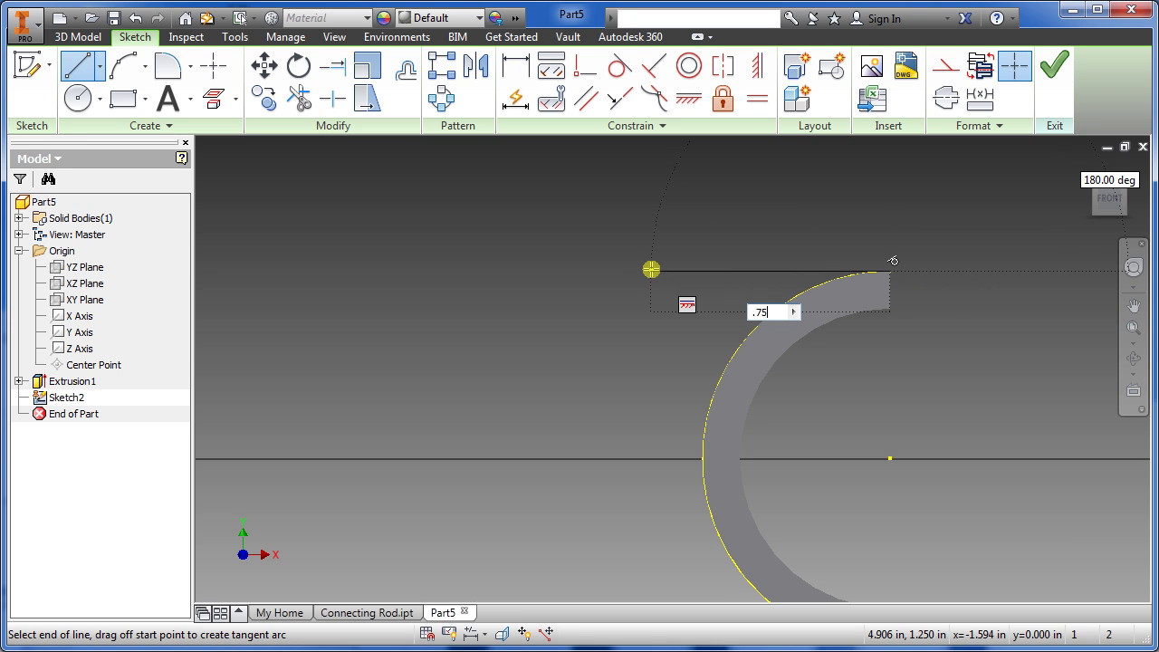
pyautogui.press('Return')
pyautogui.press('Escape')
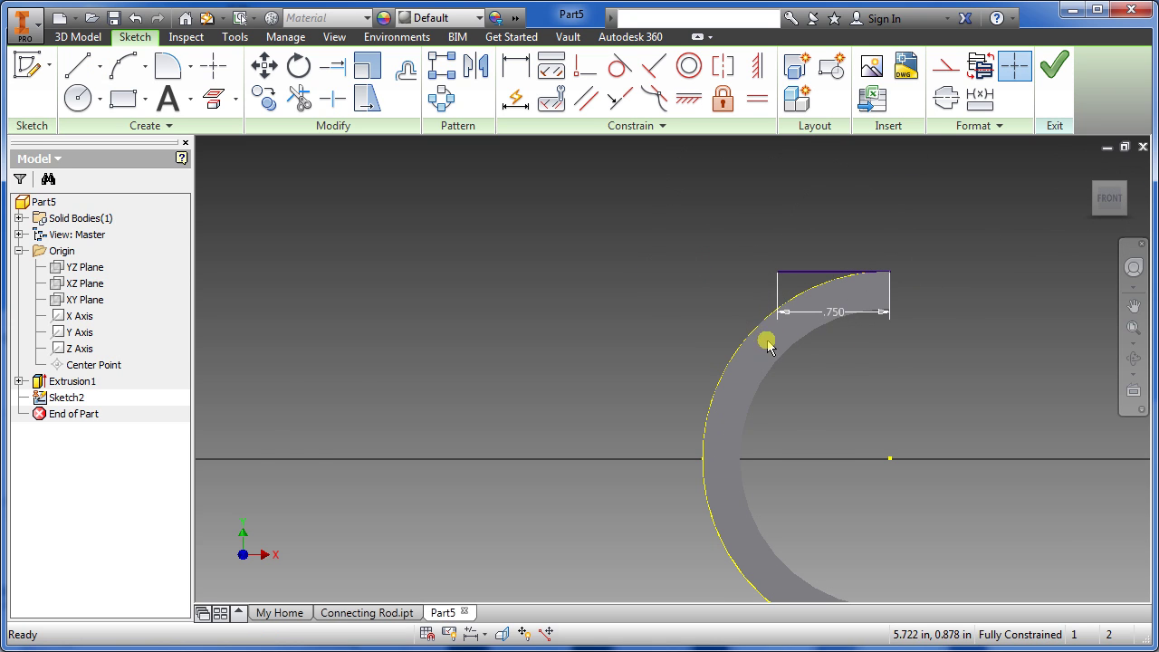
# Draw a horizontal line about 3.5 in long between the two rings, slightly above their centres
pyautogui.scroll(-3, 878, 367)
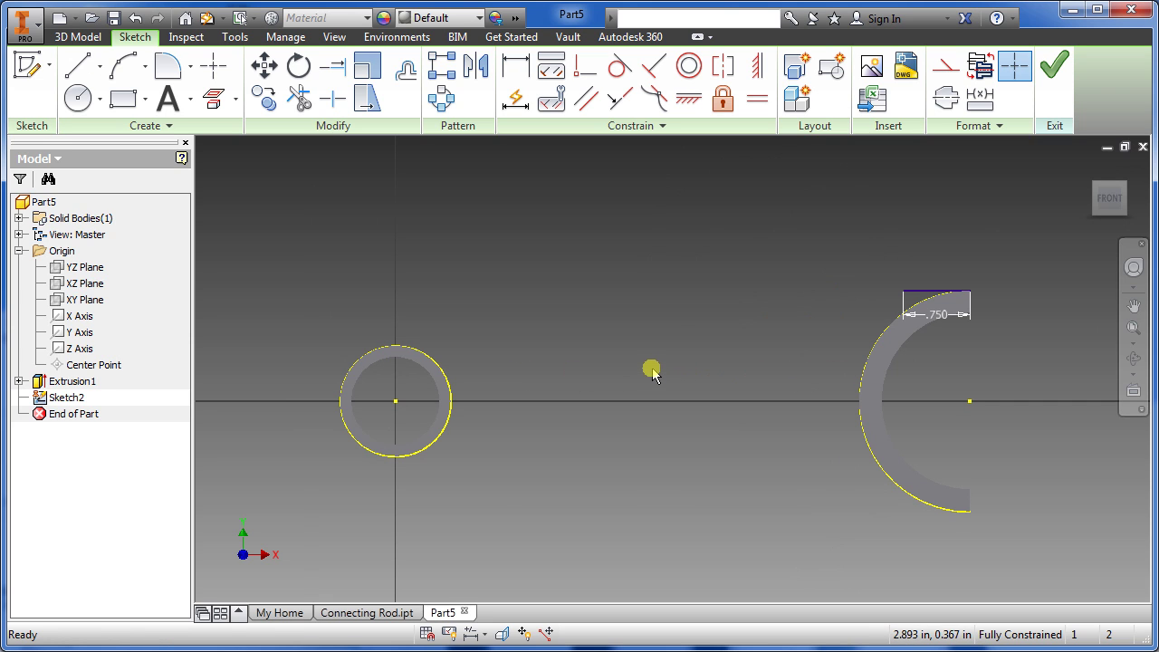
pyautogui.press('l')
pyautogui.click(497, 373)
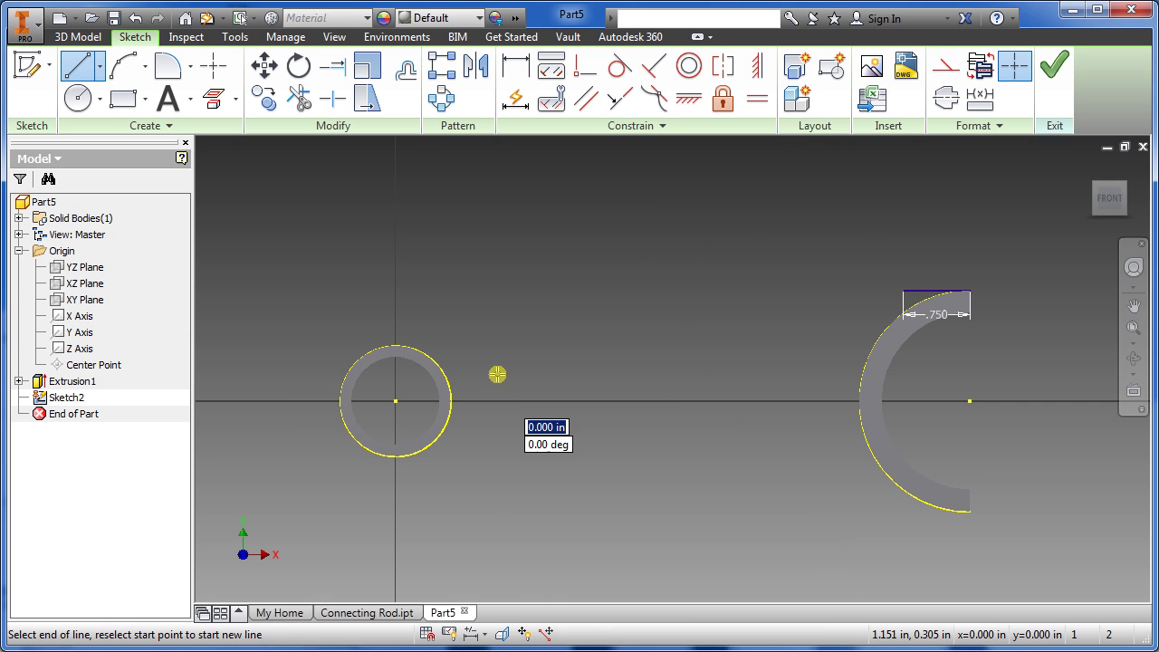
pyautogui.click(804, 374)
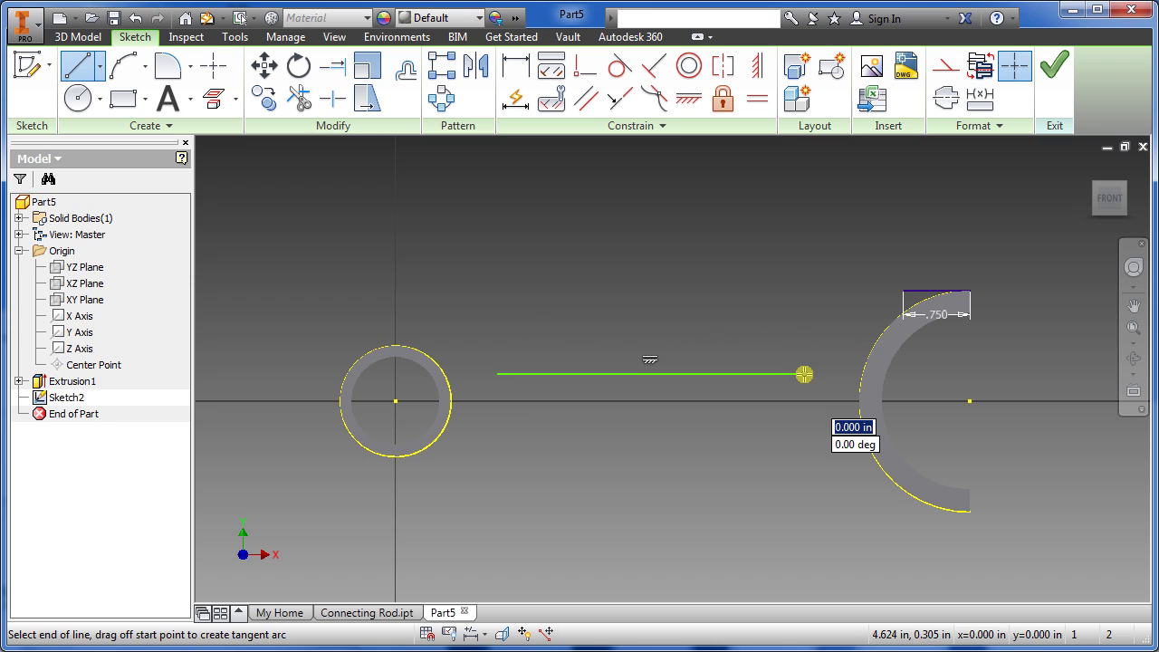
pyautogui.press('Escape')
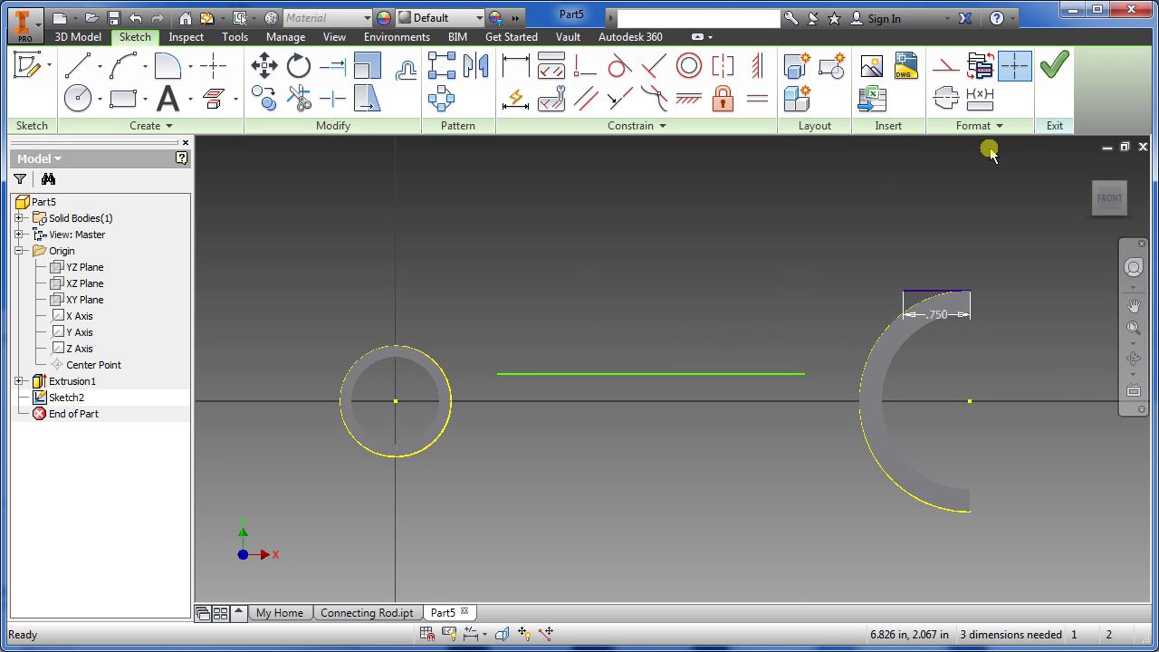
# Draw a horizontal construction line from the small ring's centre to the half ring's centre
pyautogui.click(951, 73)
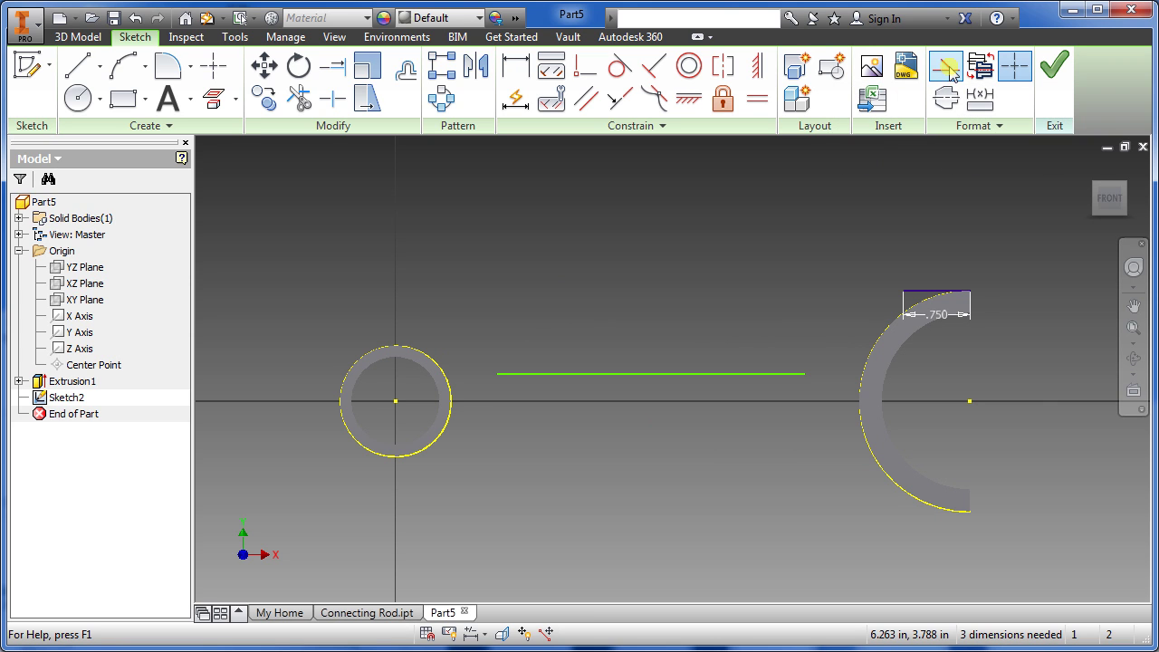
pyautogui.click(72, 74)
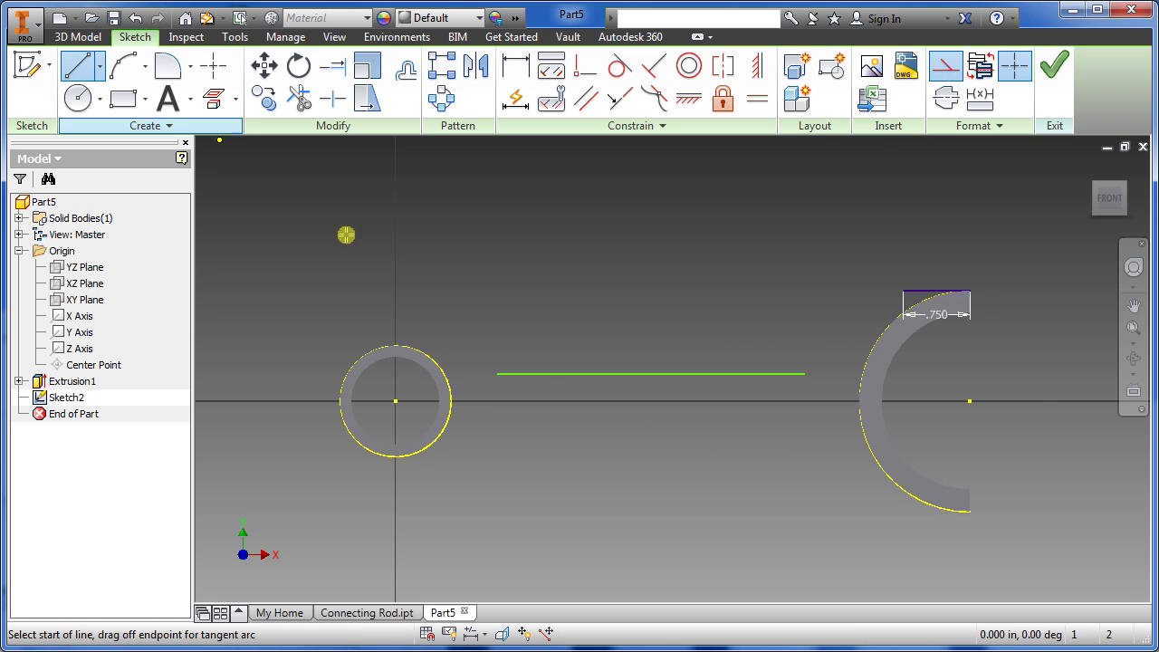
pyautogui.click(393, 401)
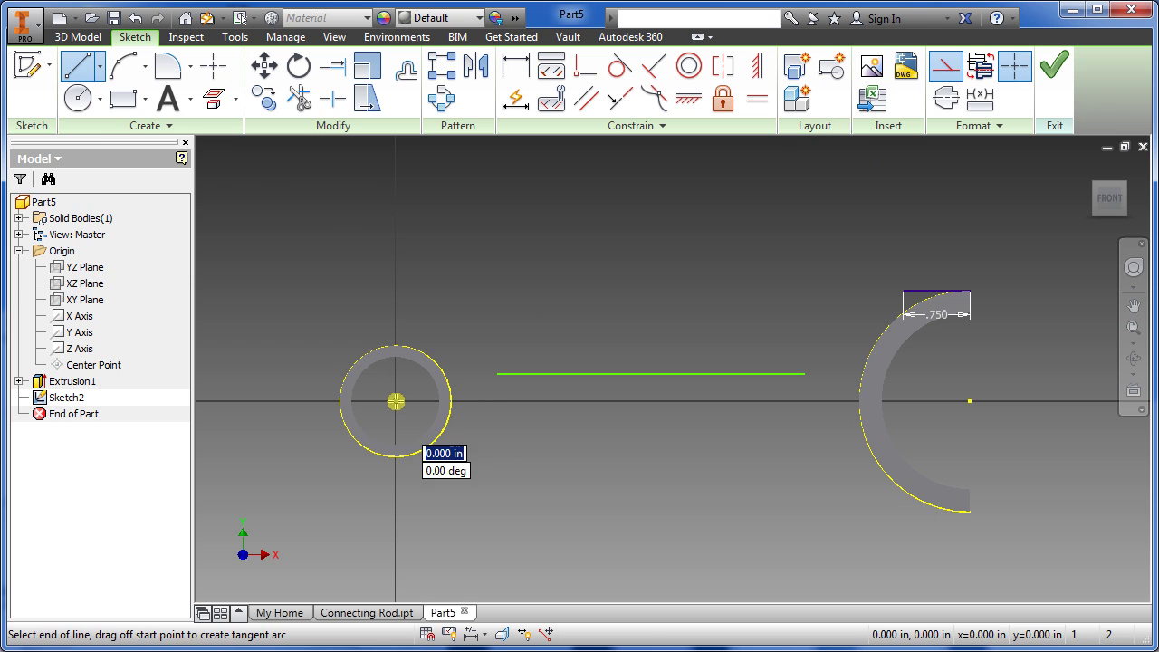
pyautogui.click(969, 400)
pyautogui.press('Escape')
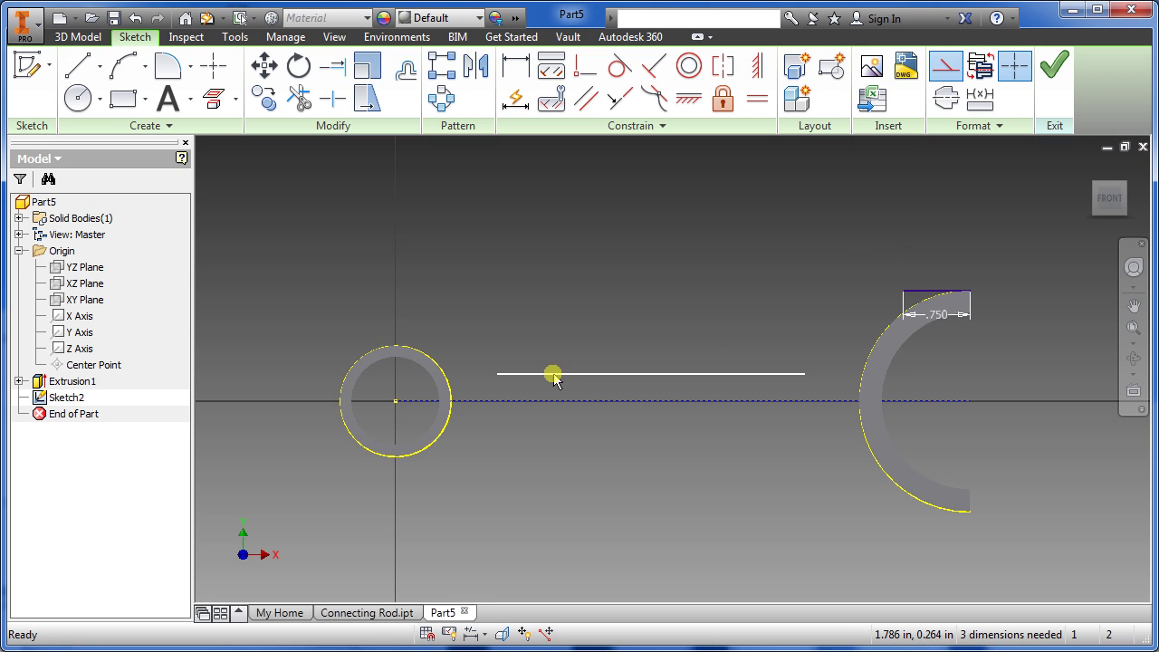
# Dimension the distance between the middle horizontal line and the construction centreline as 0.375 in
pyautogui.click(515, 65)
pyautogui.click(578, 374)
pyautogui.click(576, 399)
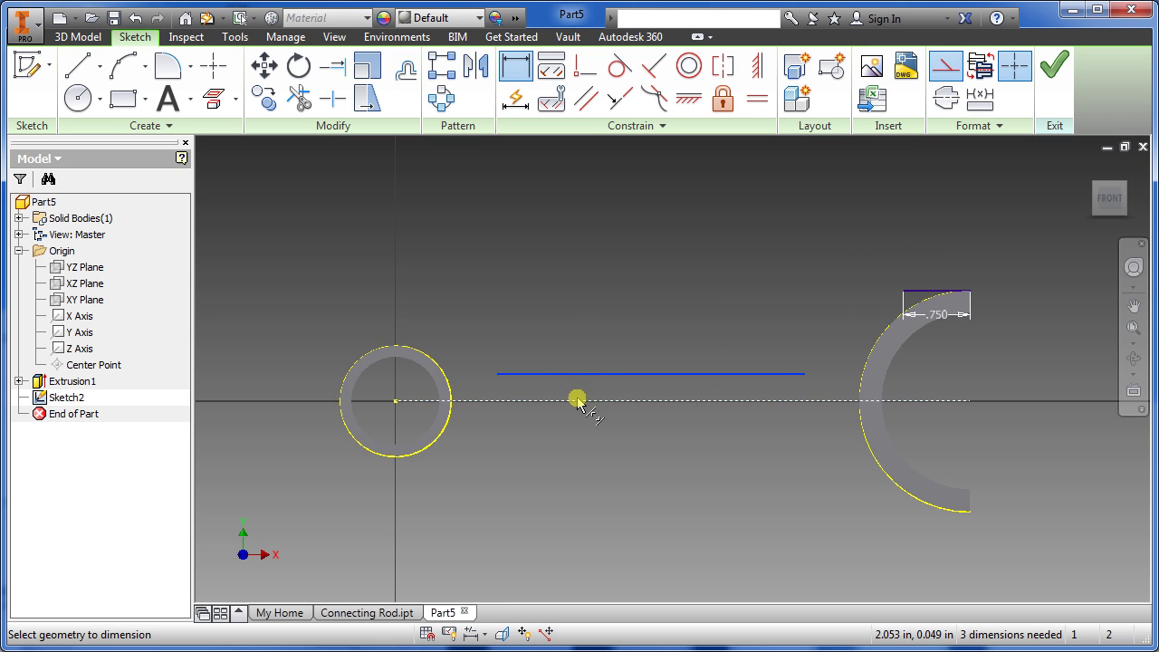
pyautogui.click(507, 390)
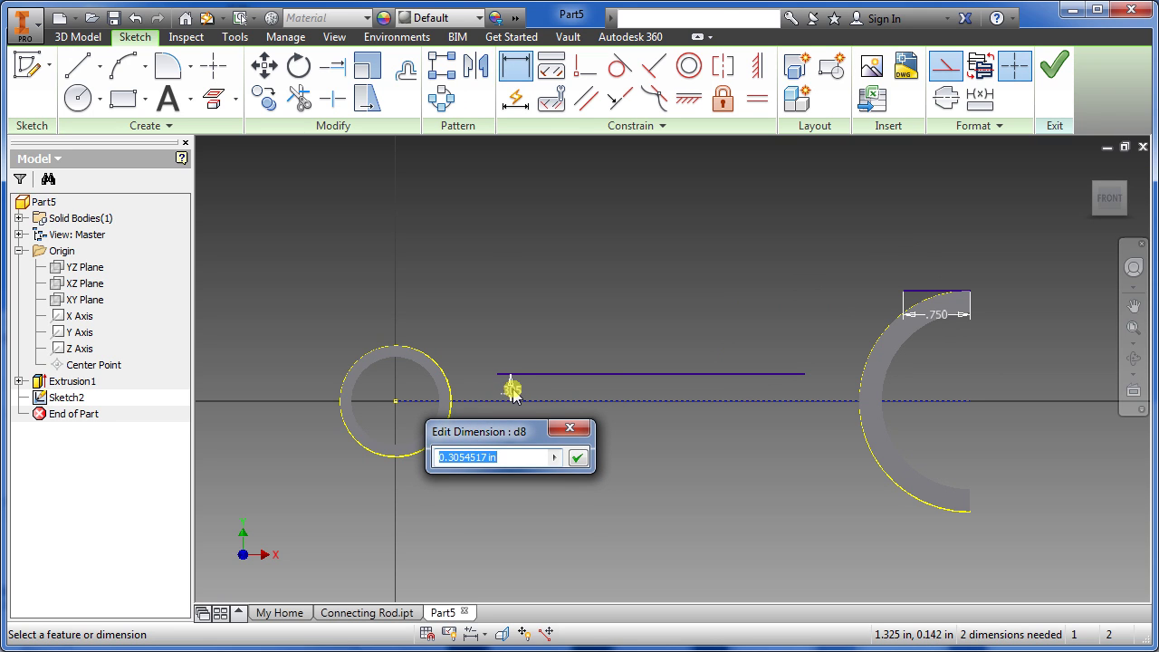
pyautogui.write('.375')
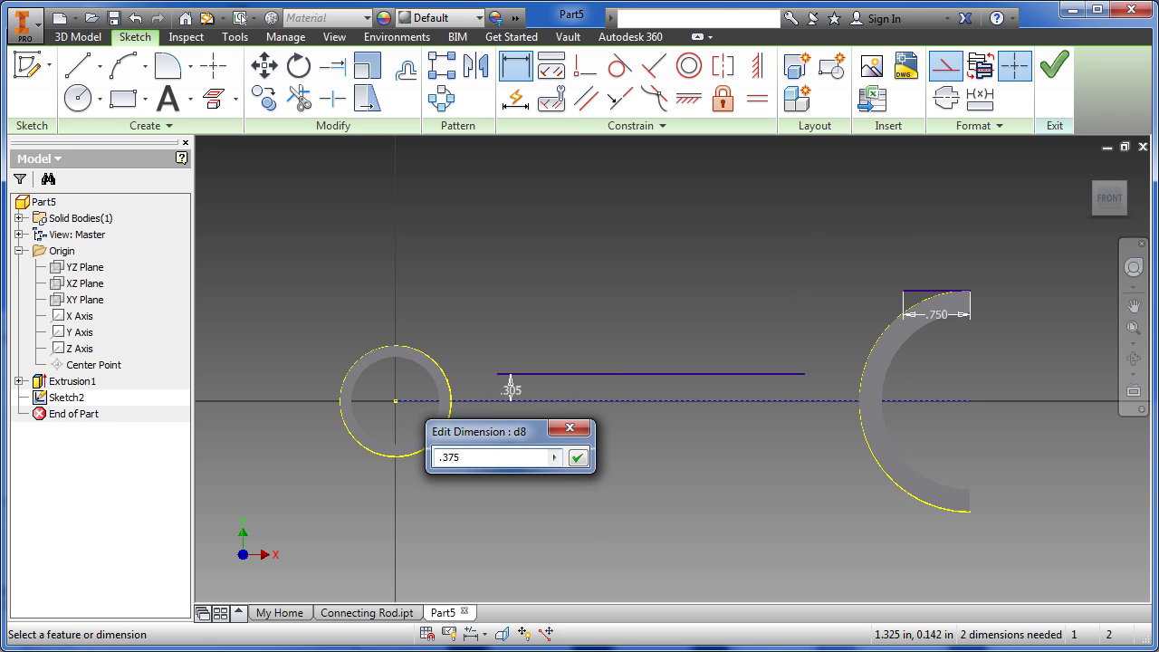
pyautogui.press('Return')
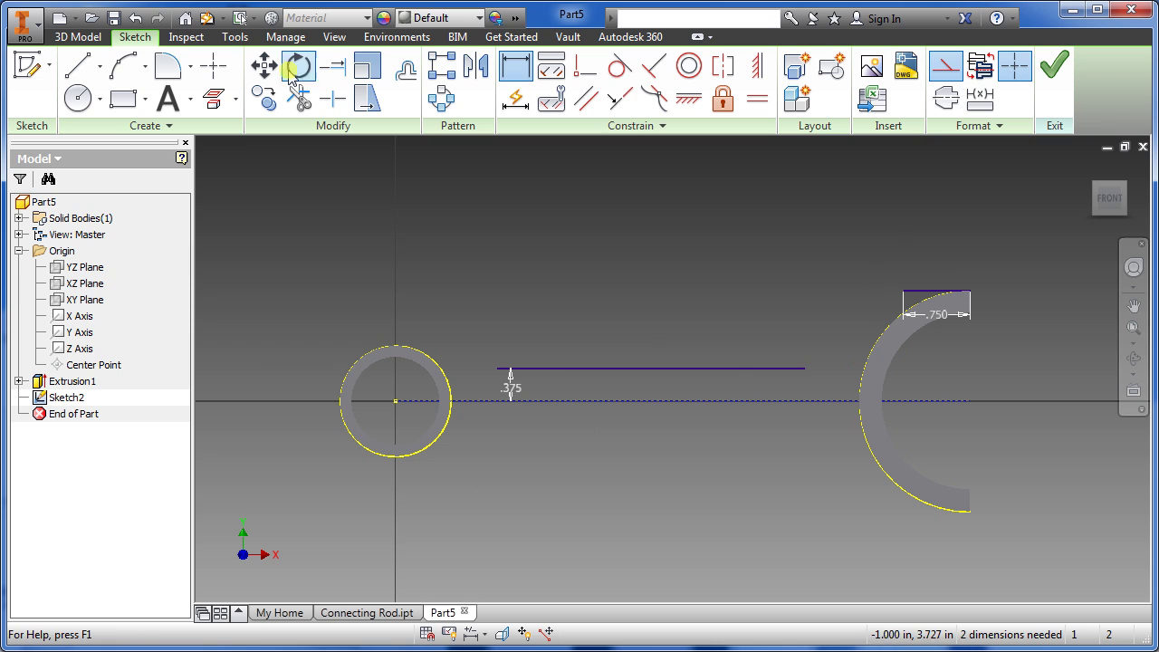
# Draw a 4 in diameter construction circle above the middle horizontal line
pyautogui.moveTo(637, 383); pyautogui.dragTo(590, 463, button='middle')
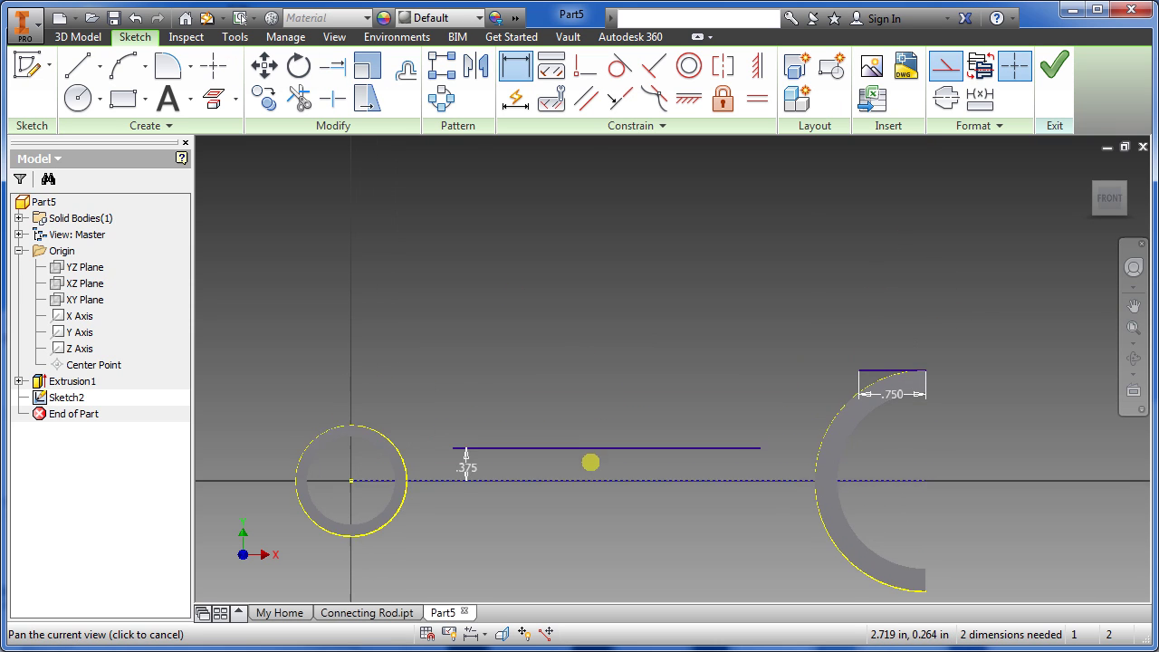
pyautogui.click(80, 98)
pyautogui.click(614, 289)
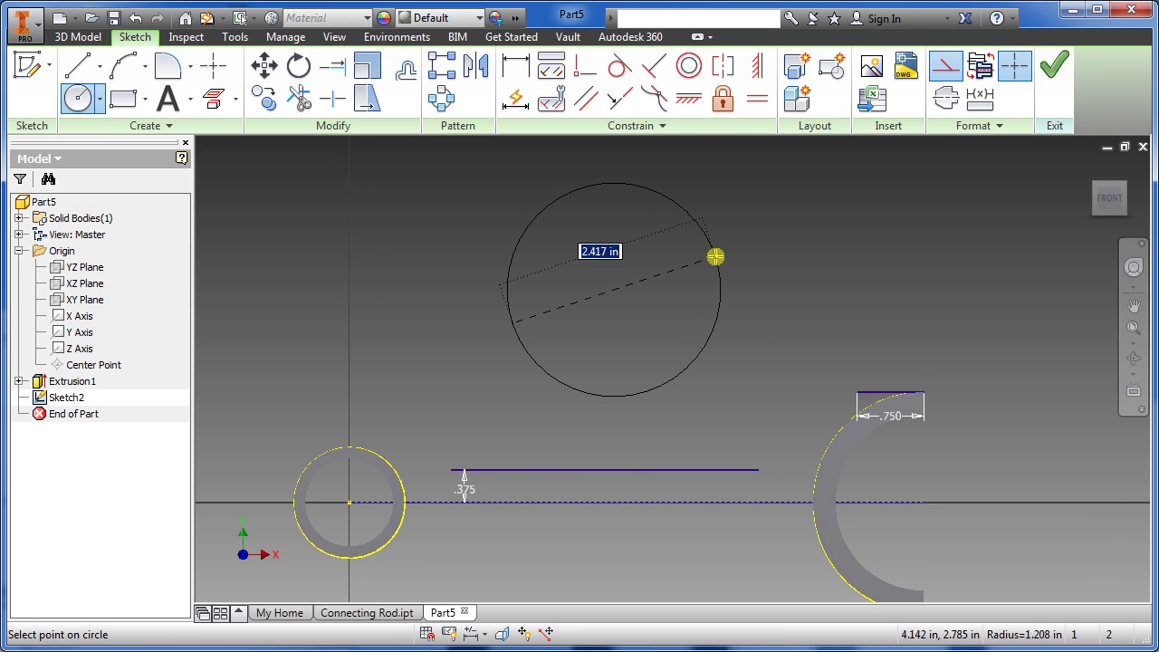
pyautogui.write('4')
pyautogui.press('Return')
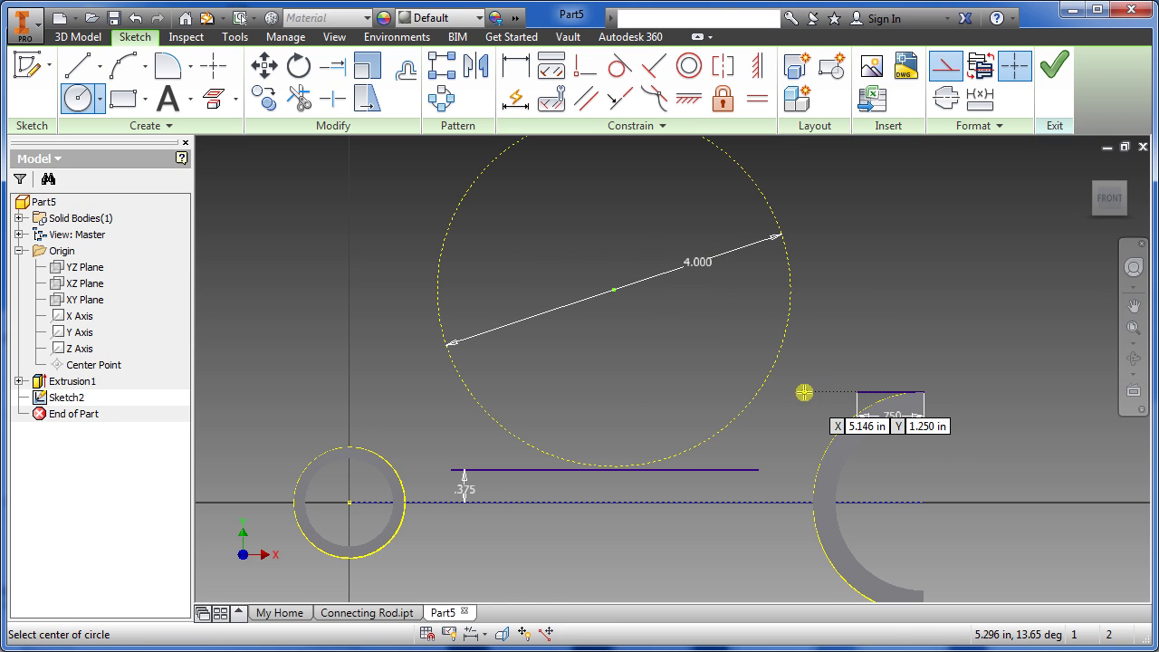
pyautogui.press('Escape')
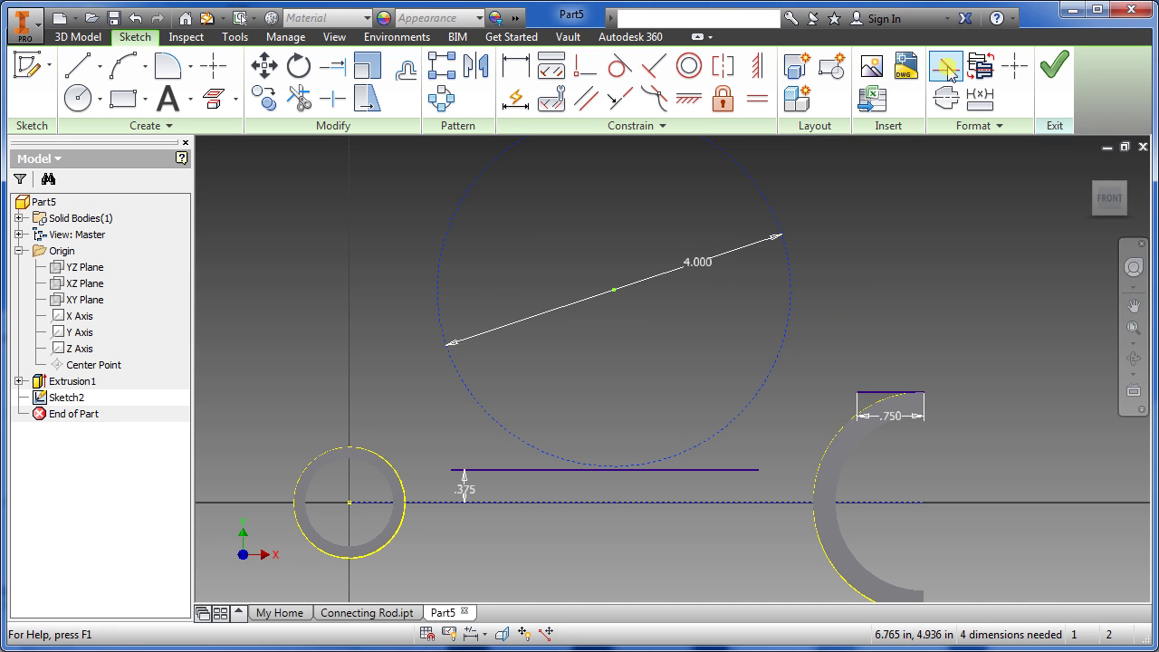
# Convert the 4 in construction circle to regular sketch geometry
pyautogui.click(948, 72)
pyautogui.click(790, 331)
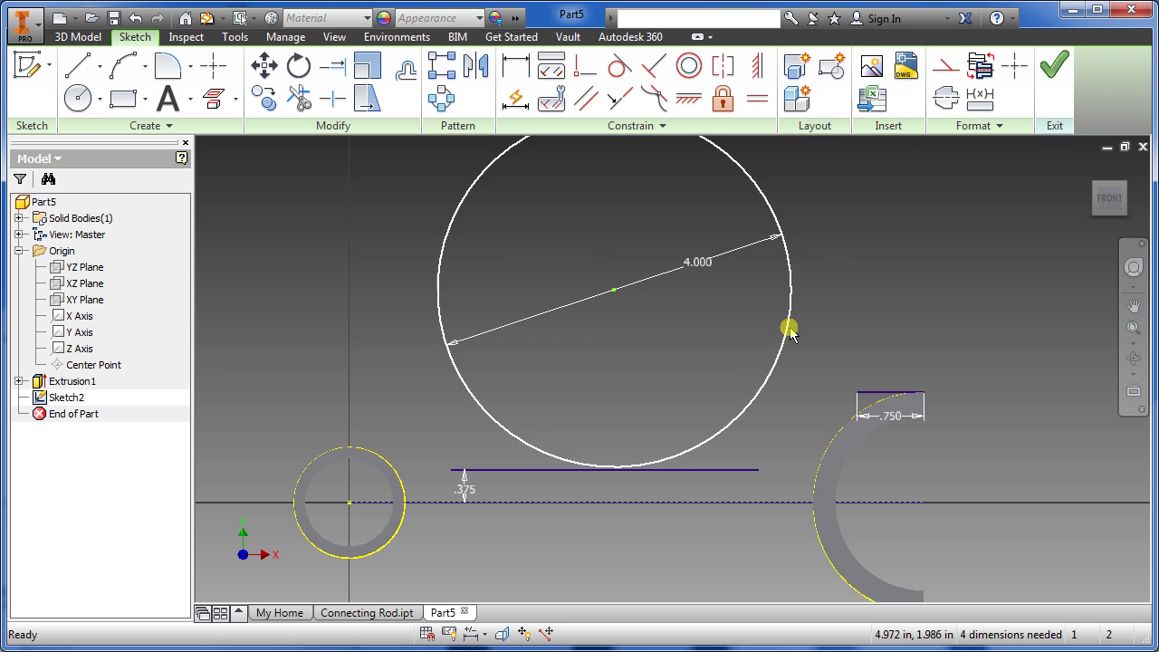
pyautogui.moveTo(790, 330); pyautogui.dragTo(784, 421)
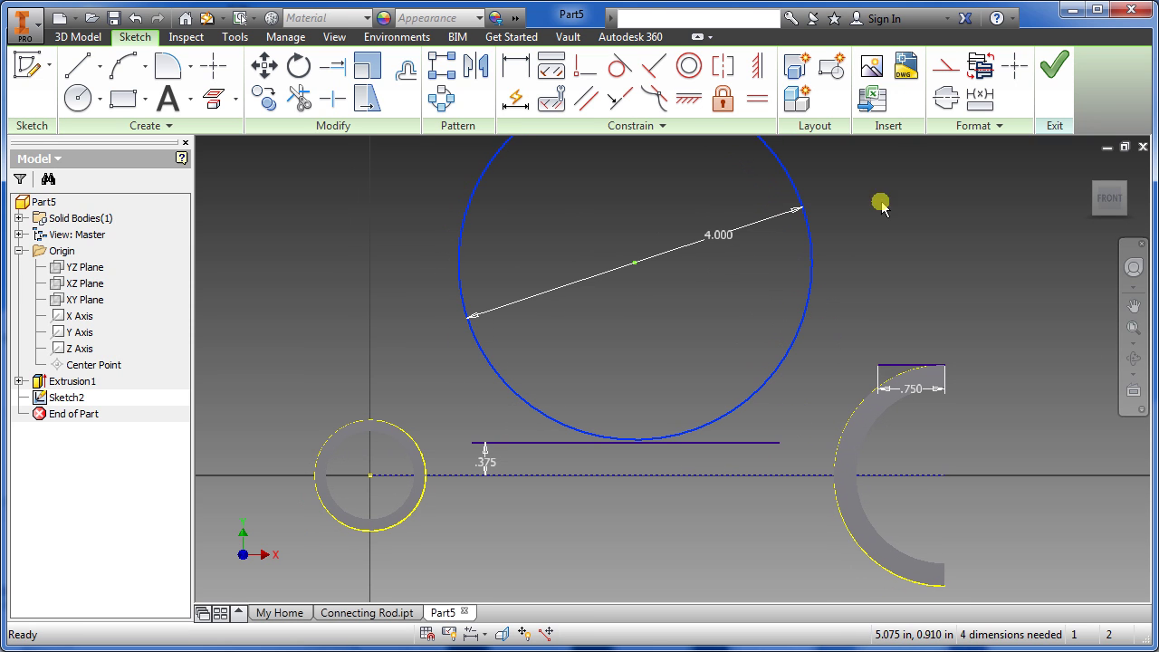
pyautogui.moveTo(854, 315); pyautogui.dragTo(818, 311, button='middle')
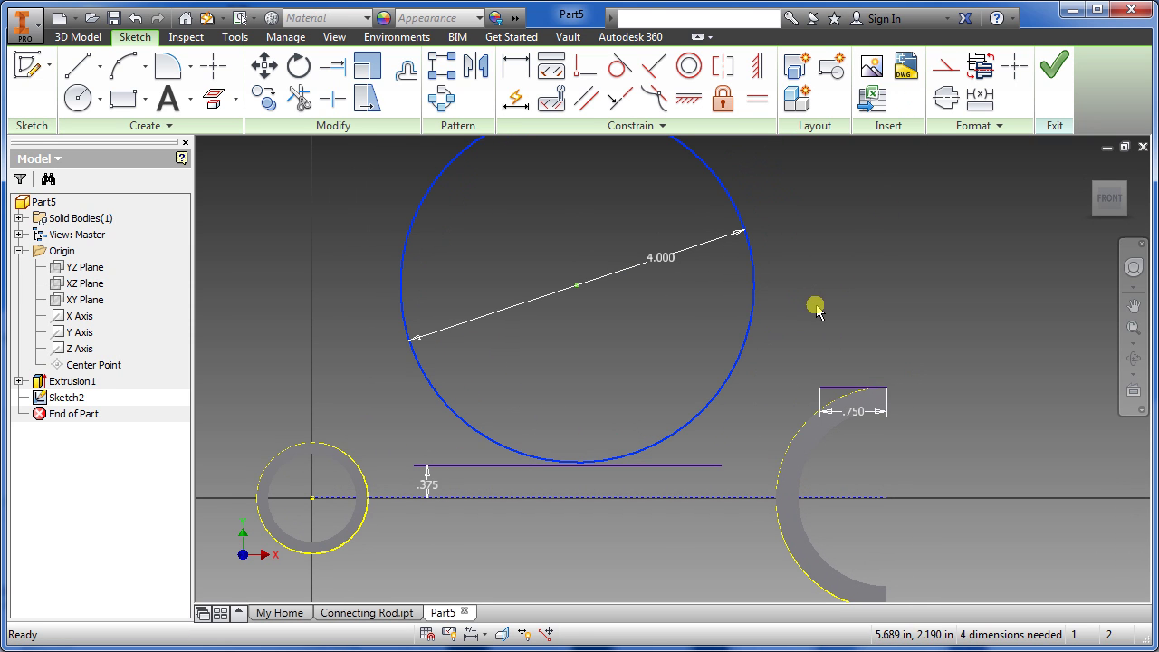
# Constrain the 4 in circle coincident with the inner endpoint of the 0.750 in line and tangent to the middle horizontal line
pyautogui.click(585, 75)
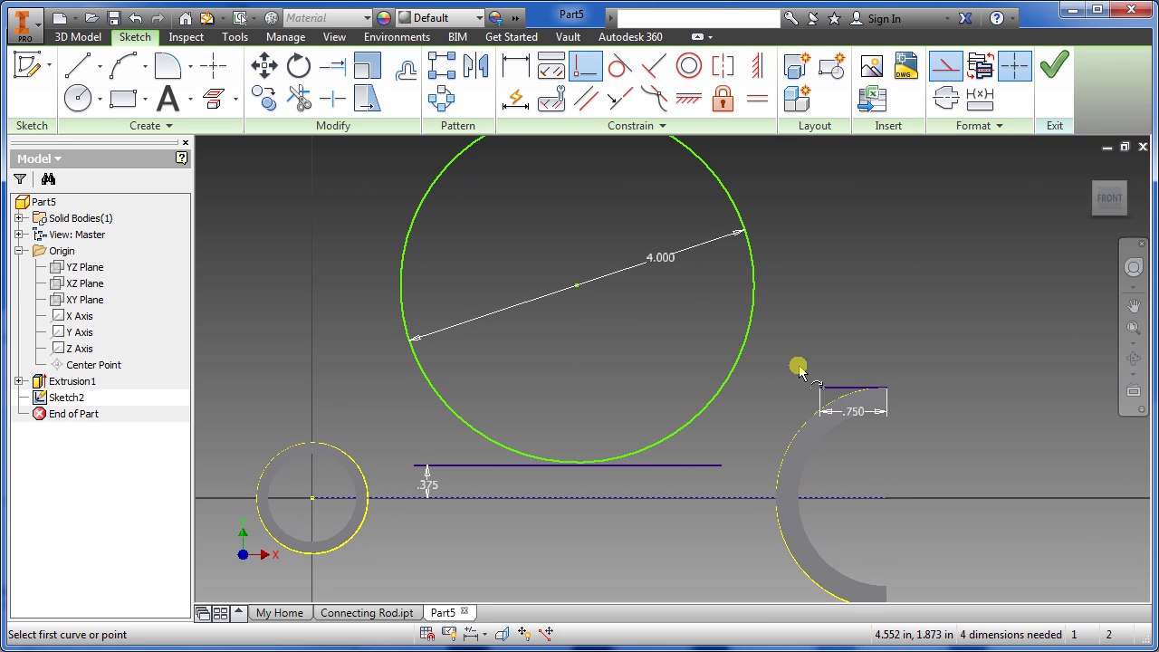
pyautogui.click(823, 389)
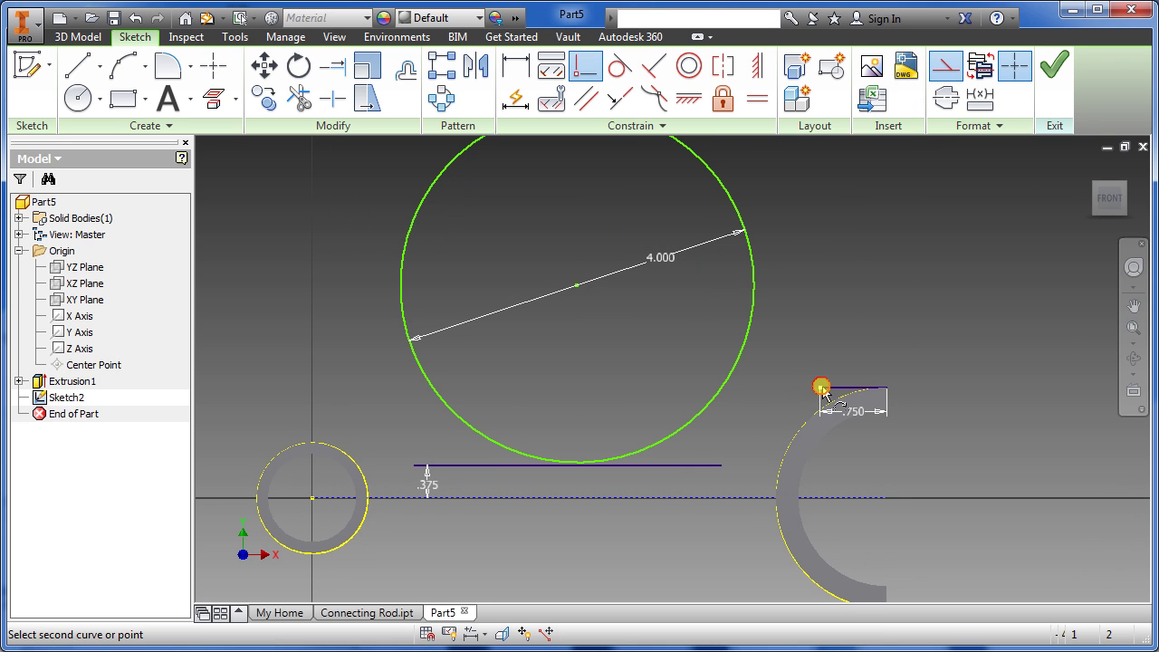
pyautogui.click(735, 363)
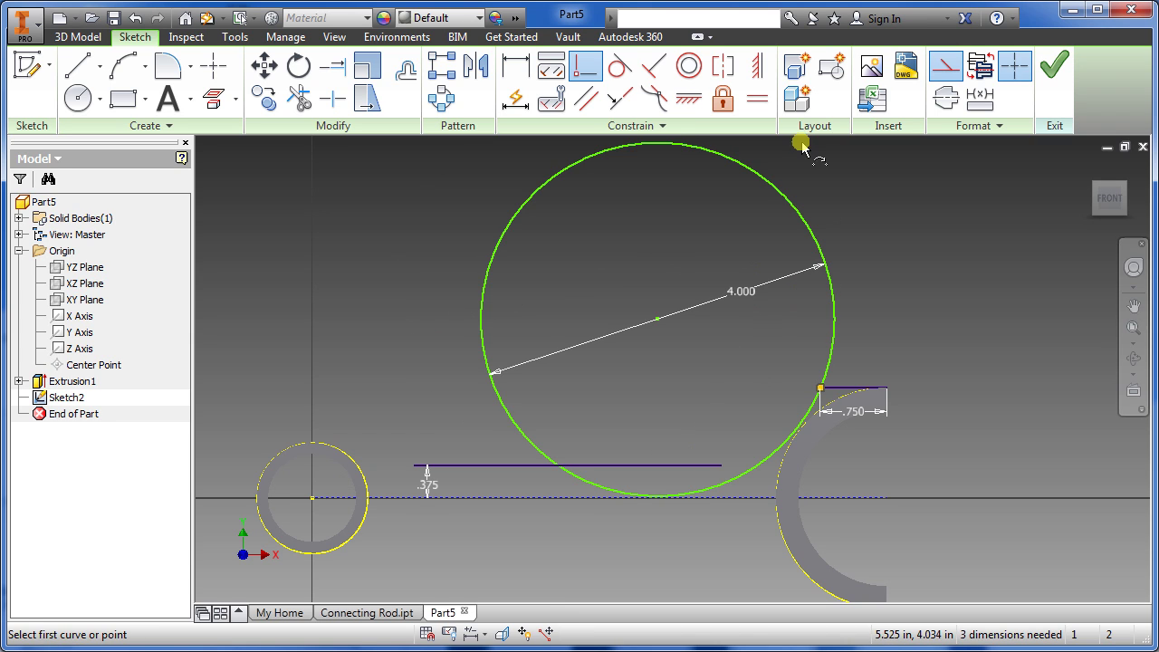
pyautogui.click(621, 76)
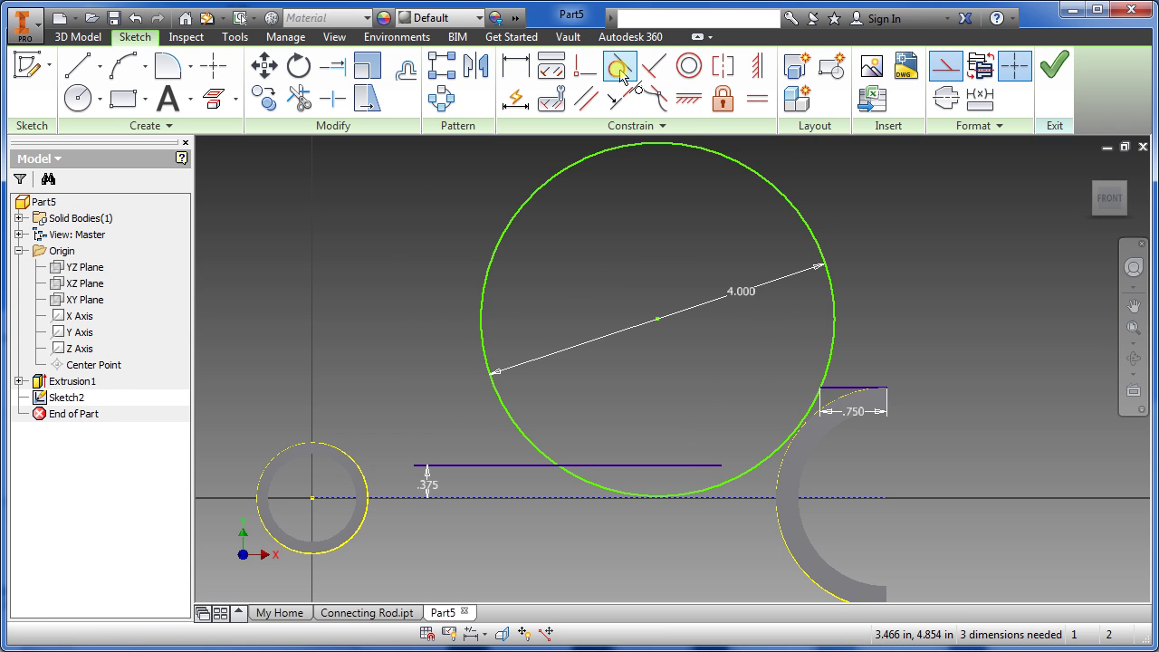
pyautogui.click(680, 466)
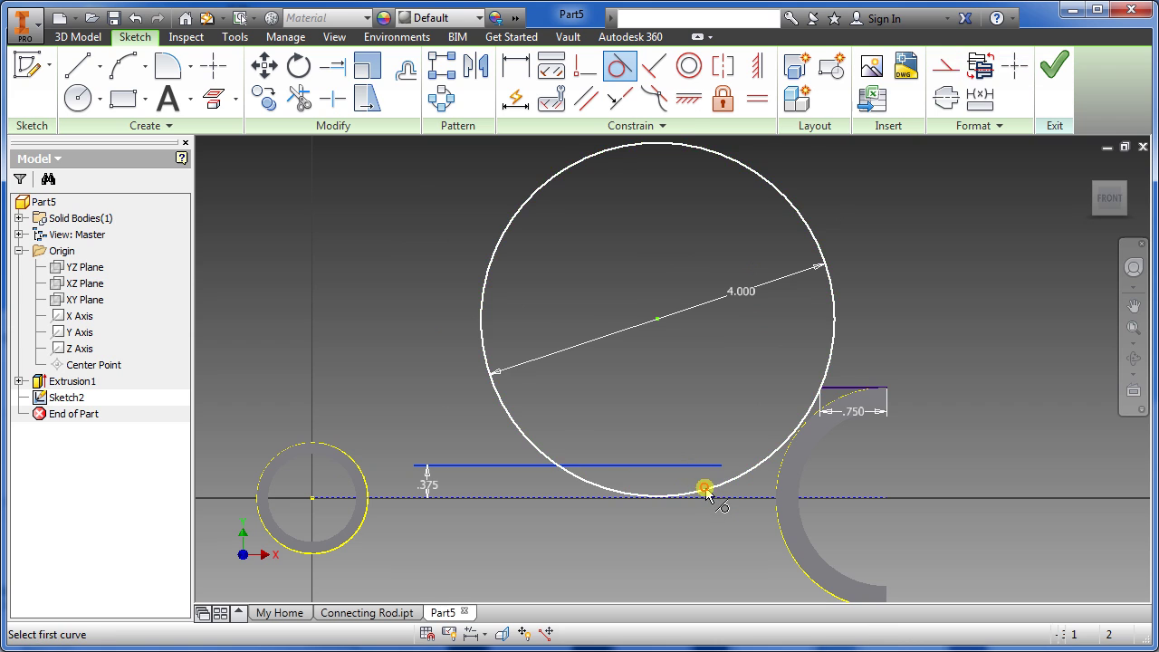
pyautogui.click(703, 489)
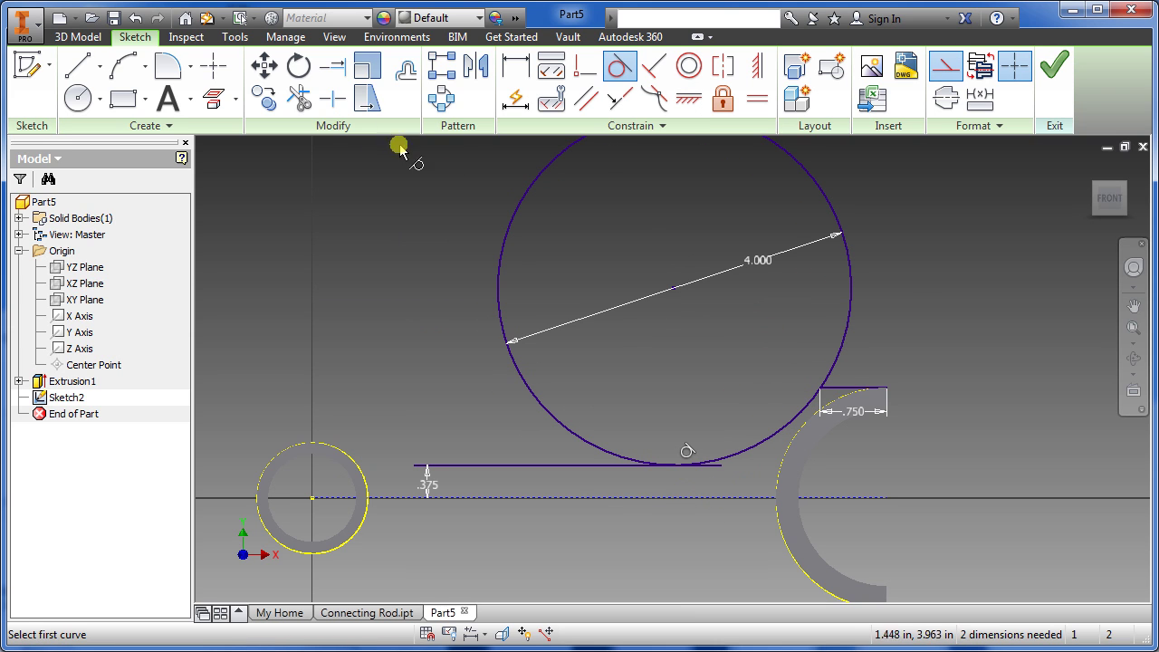
# Trim the circle and the middle line's excess, leaving only the arc that joins the middle line to the 0.750 in line
pyautogui.click(299, 98)
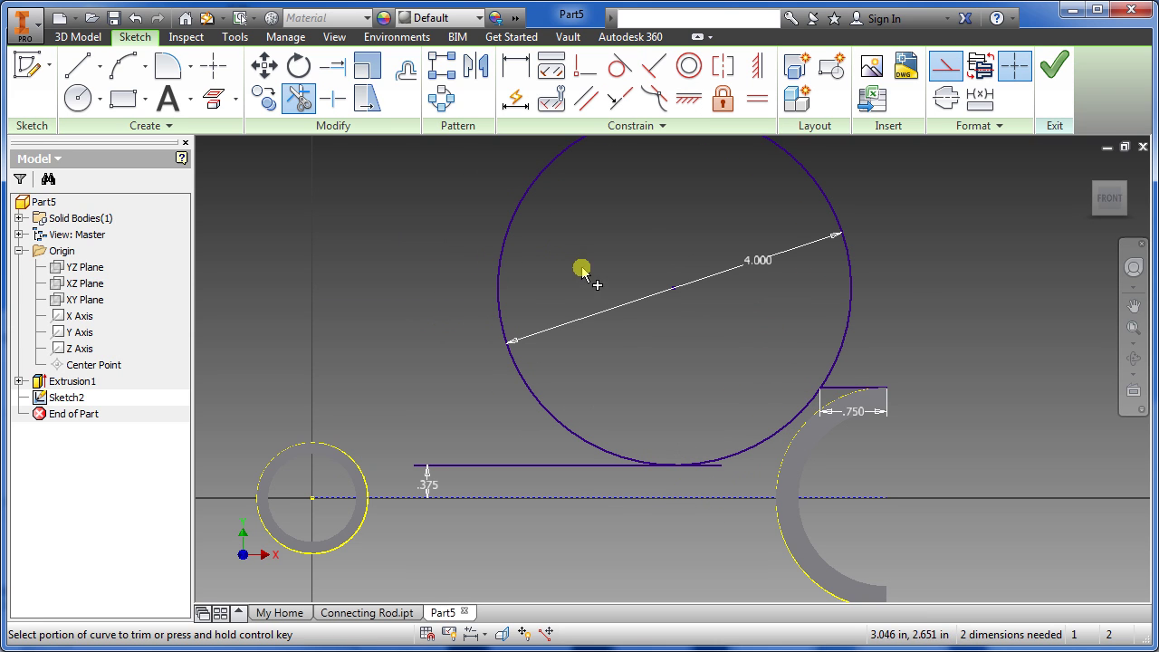
pyautogui.click(507, 254)
pyautogui.click(717, 467)
pyautogui.press('Escape')
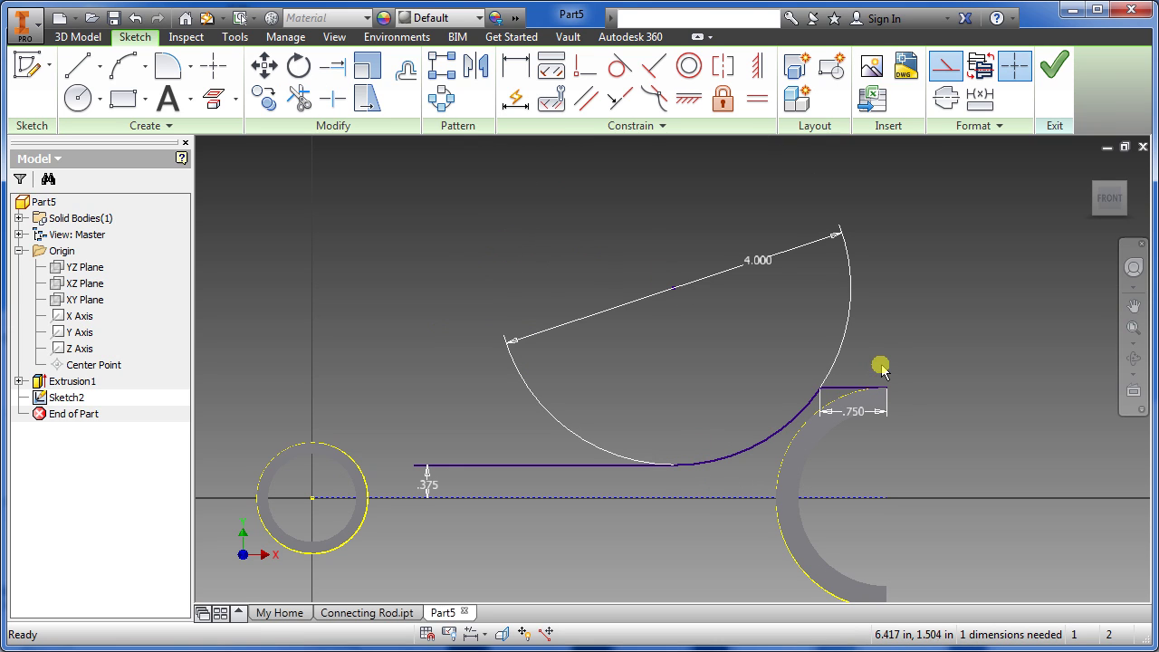
# Mirror the short line, connecting arc and middle line about the horizontal construction centreline
pyautogui.click(838, 391)
pyautogui.keyDown('ctrl'); pyautogui.click(787, 422); pyautogui.keyUp('ctrl')
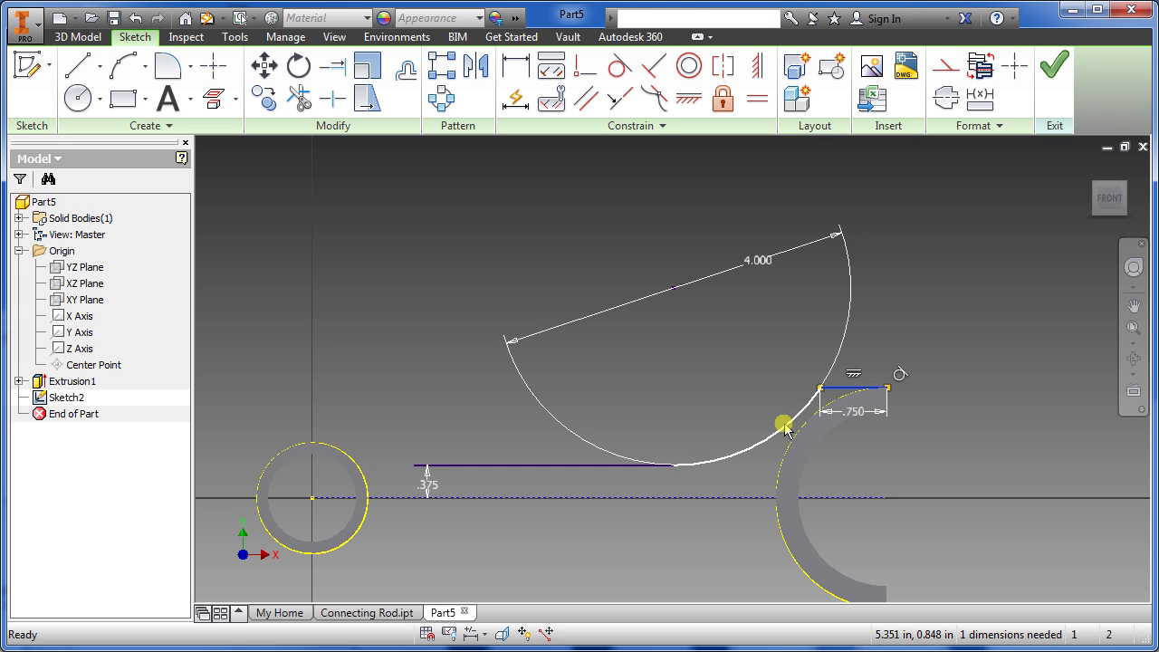
pyautogui.keyDown('ctrl'); pyautogui.click(611, 461); pyautogui.keyUp('ctrl')
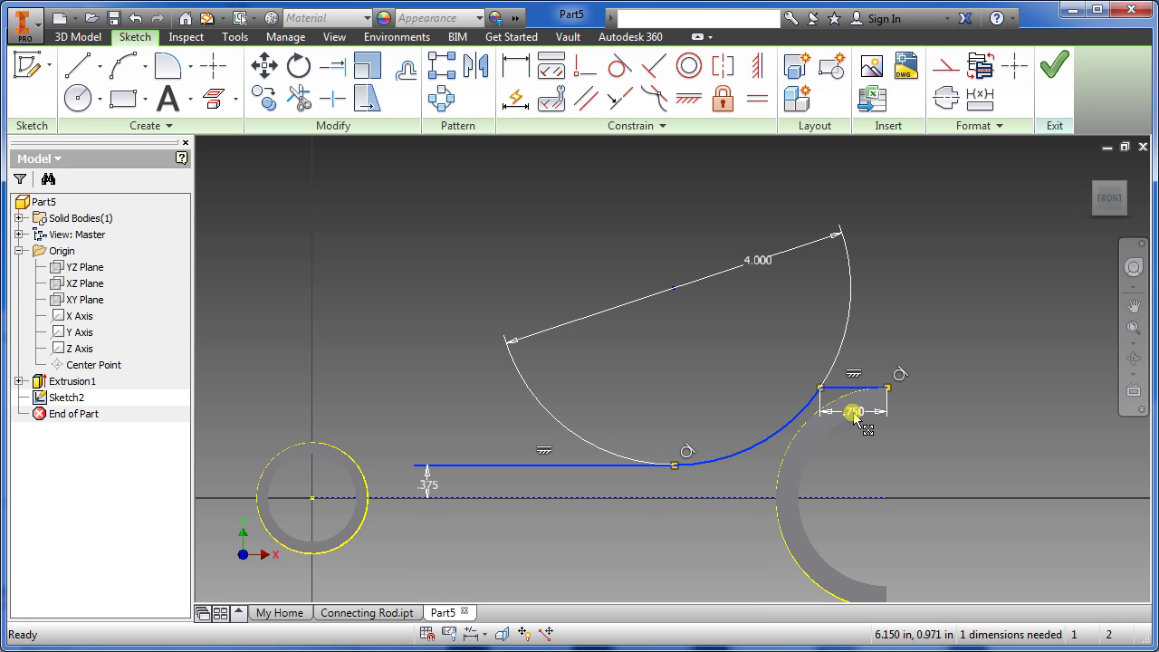
pyautogui.moveTo(686, 513); pyautogui.dragTo(664, 414, button='middle')
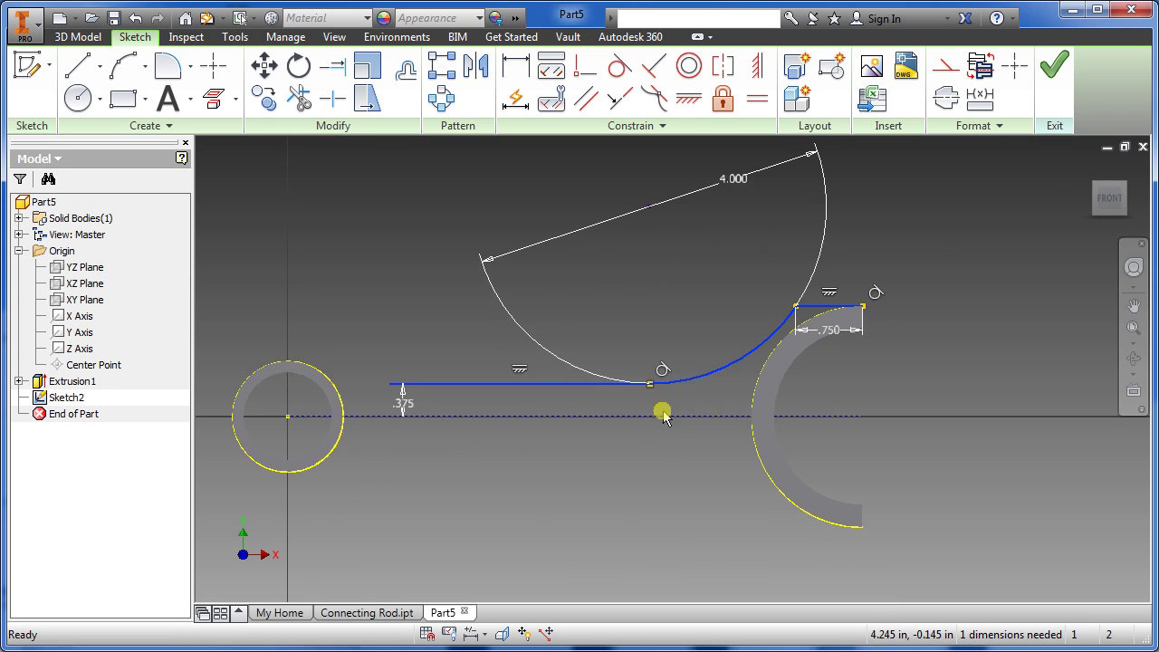
pyautogui.click(480, 70)
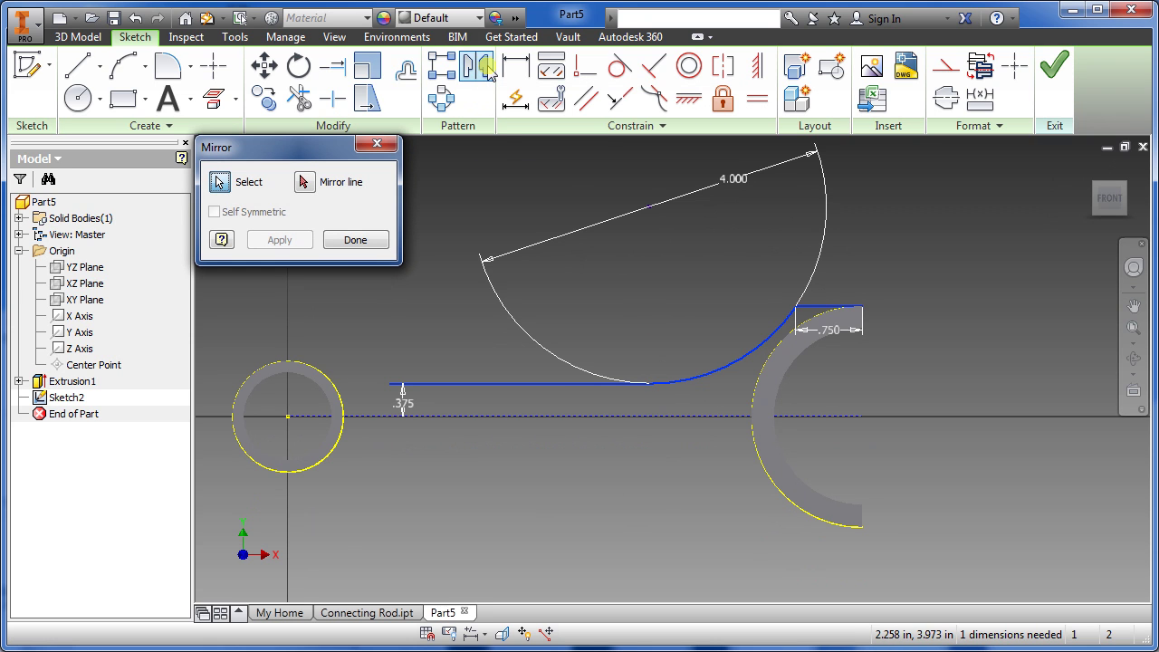
pyautogui.click(306, 184)
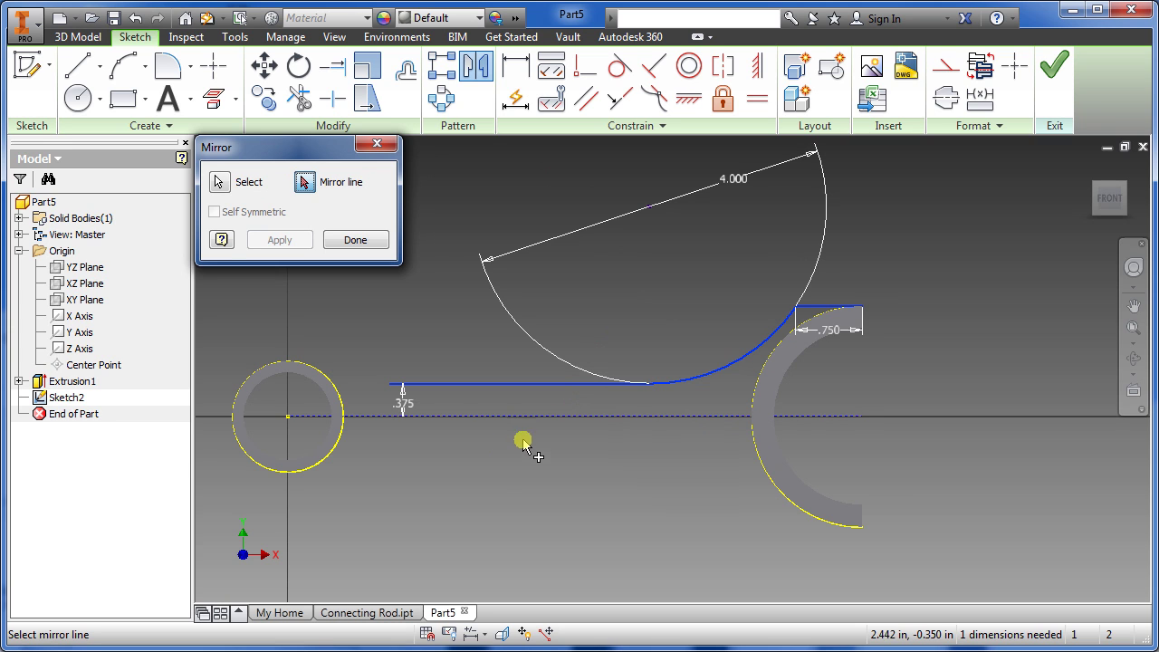
pyautogui.click(543, 417)
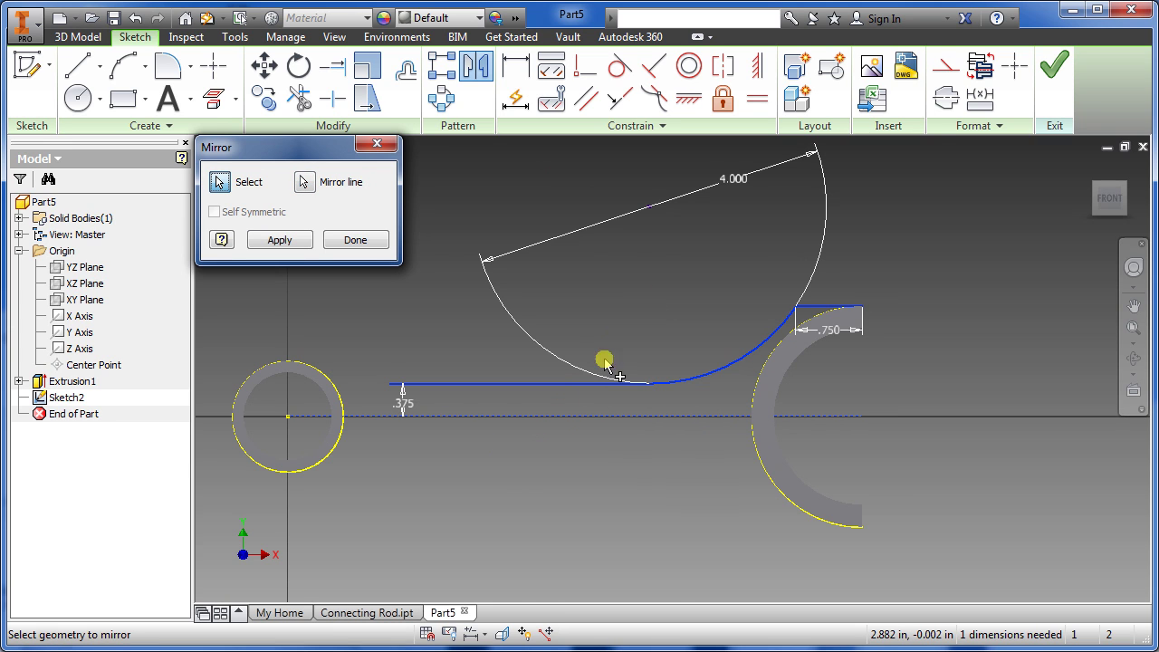
pyautogui.click(279, 240)
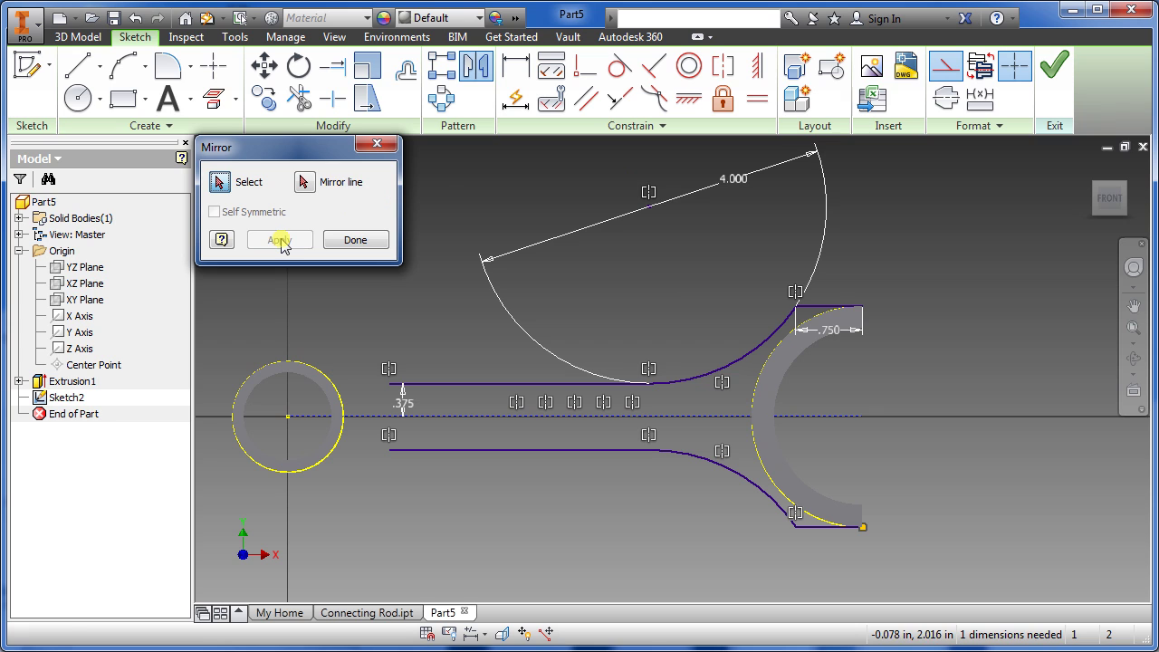
pyautogui.click(357, 239)
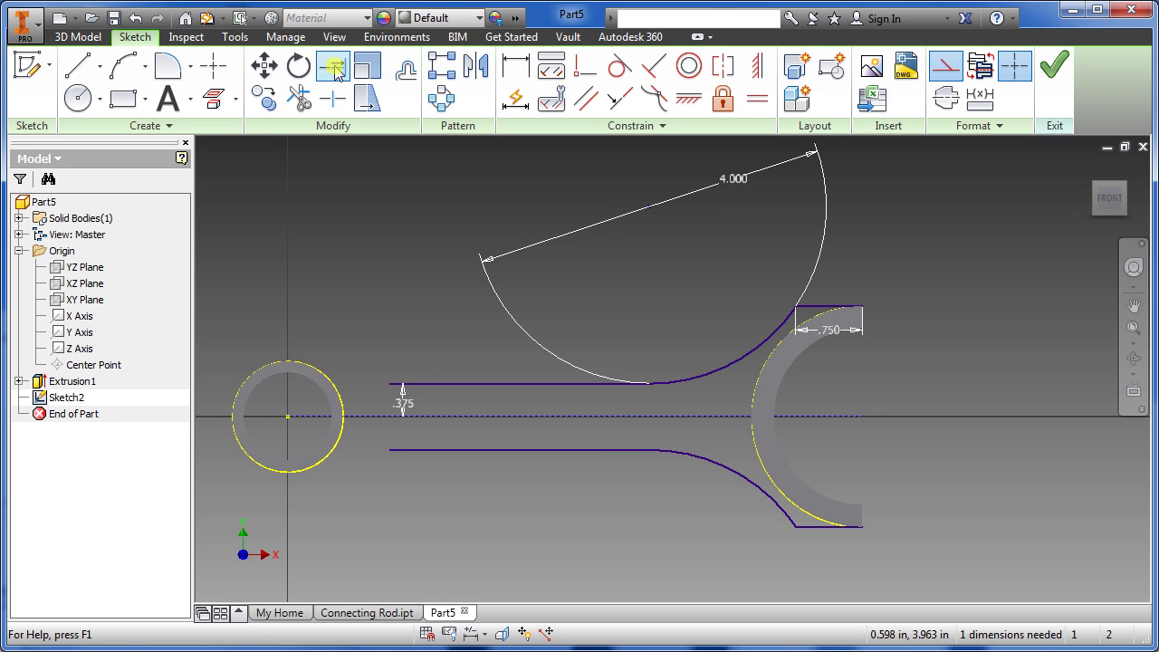
# Extend both horizontal shank lines to the small ring's outer circle
pyautogui.press('e')
pyautogui.click(416, 385)
pyautogui.click(429, 450)
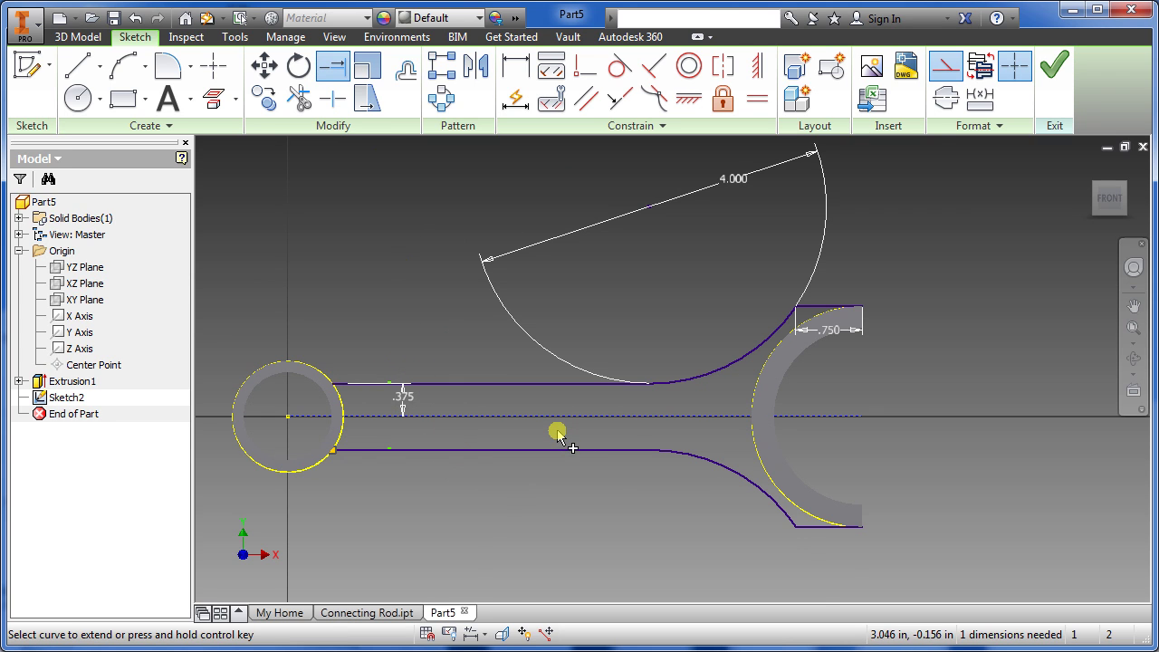
pyautogui.press('Escape')
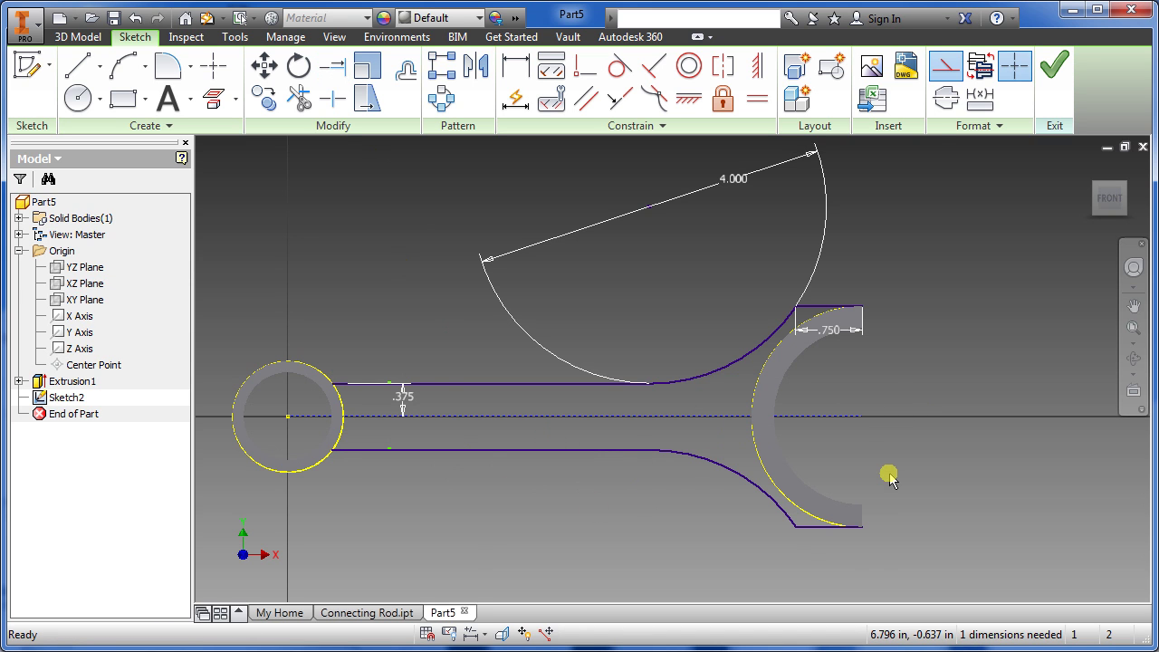
# Finish the sketch and extrude the shank profile symmetrically by 0.5 in, joined to the rings
pyautogui.click(1054, 65)
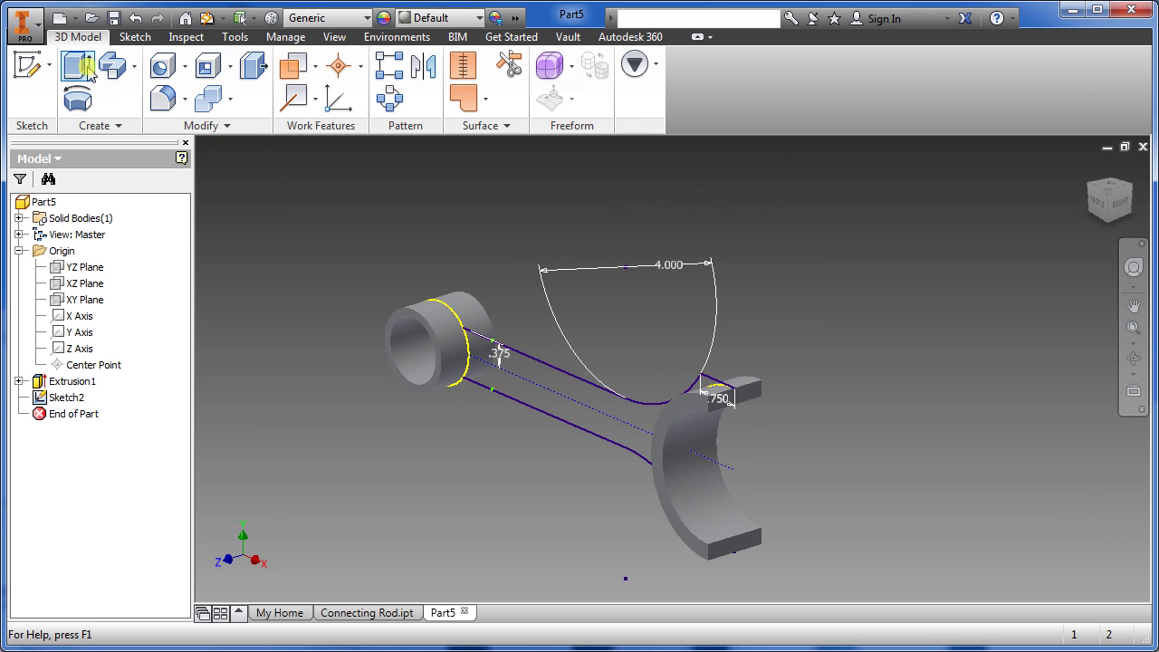
pyautogui.click(88, 74)
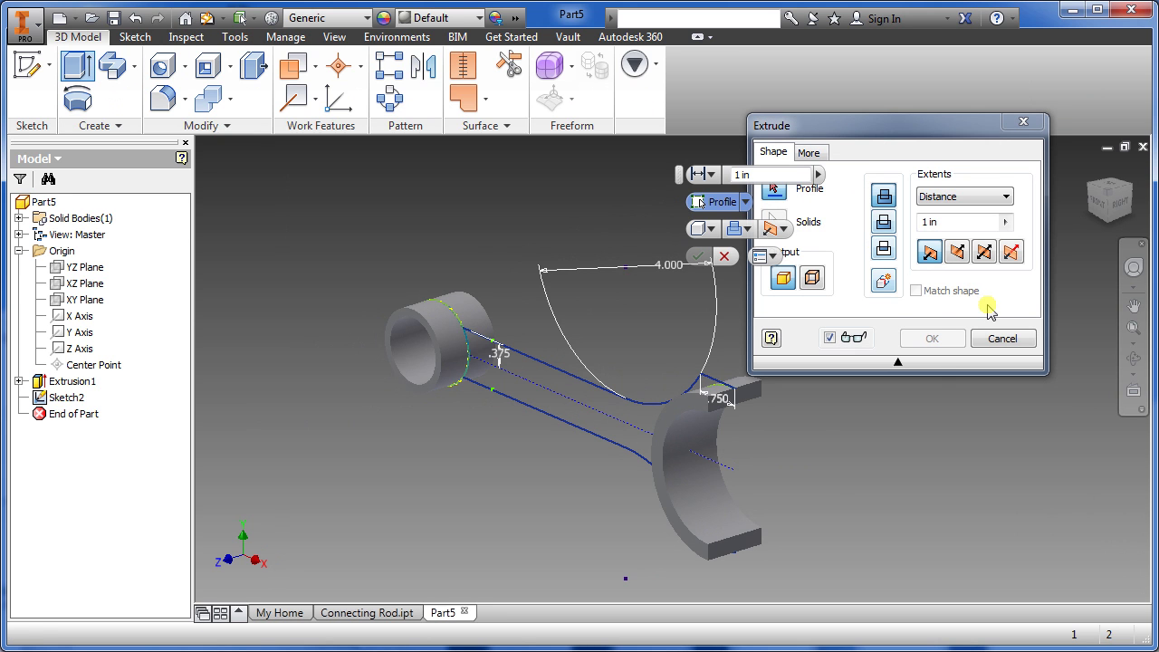
pyautogui.moveTo(842, 128); pyautogui.dragTo(904, 328)
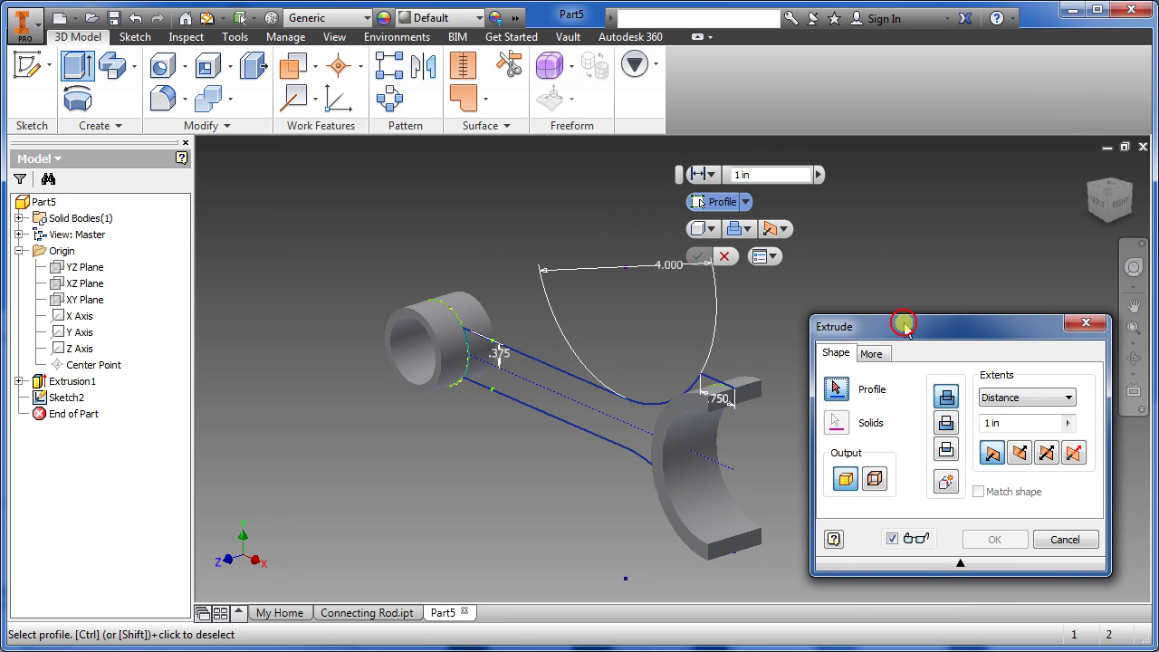
pyautogui.click(552, 392)
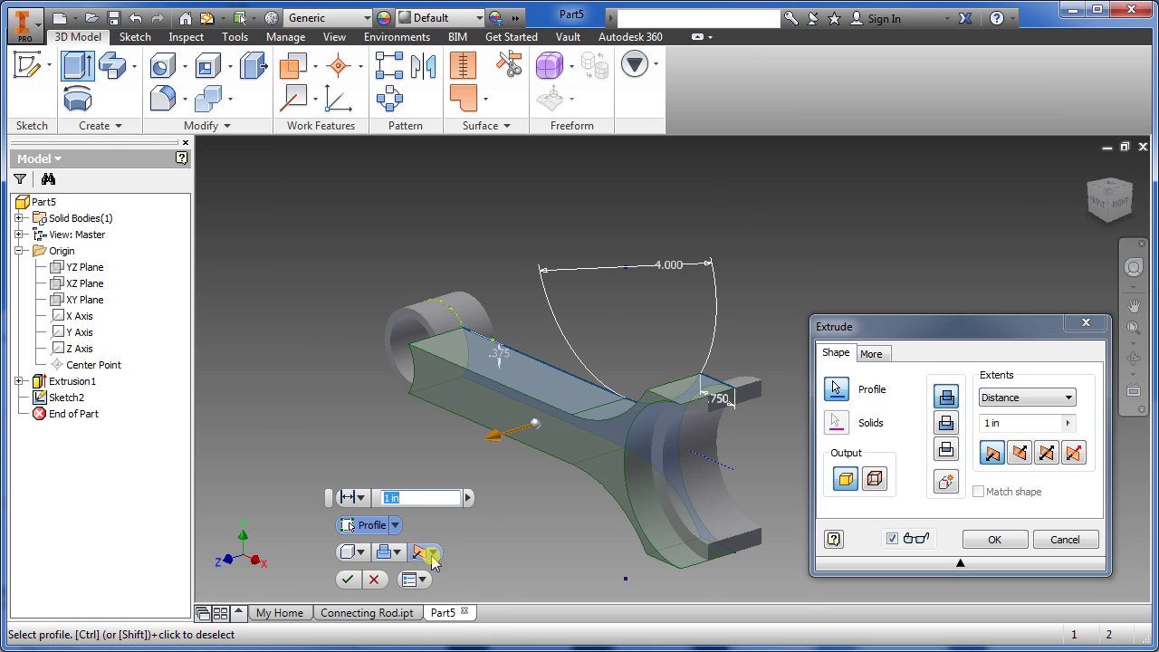
pyautogui.moveTo(531, 483)
pyautogui.keyDown('shift'); pyautogui.mouseDown(button='middle')
pyautogui.moveTo(513, 499)
pyautogui.moveTo(541, 495)
pyautogui.mouseUp(button='middle'); pyautogui.keyUp('shift')
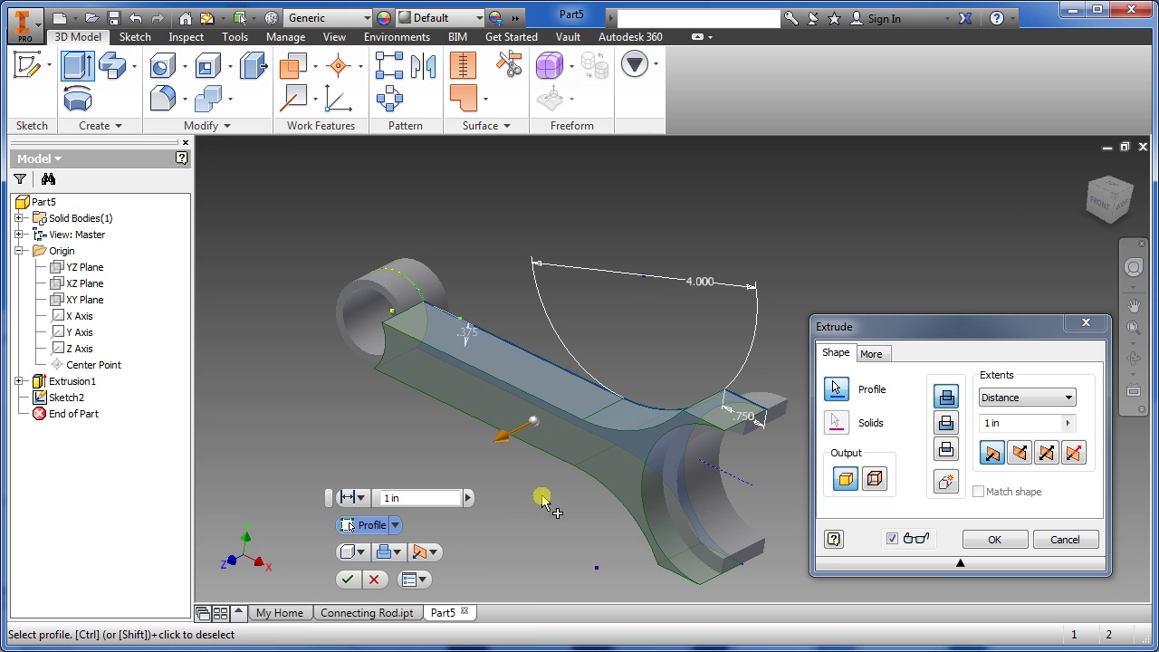
pyautogui.click(432, 553)
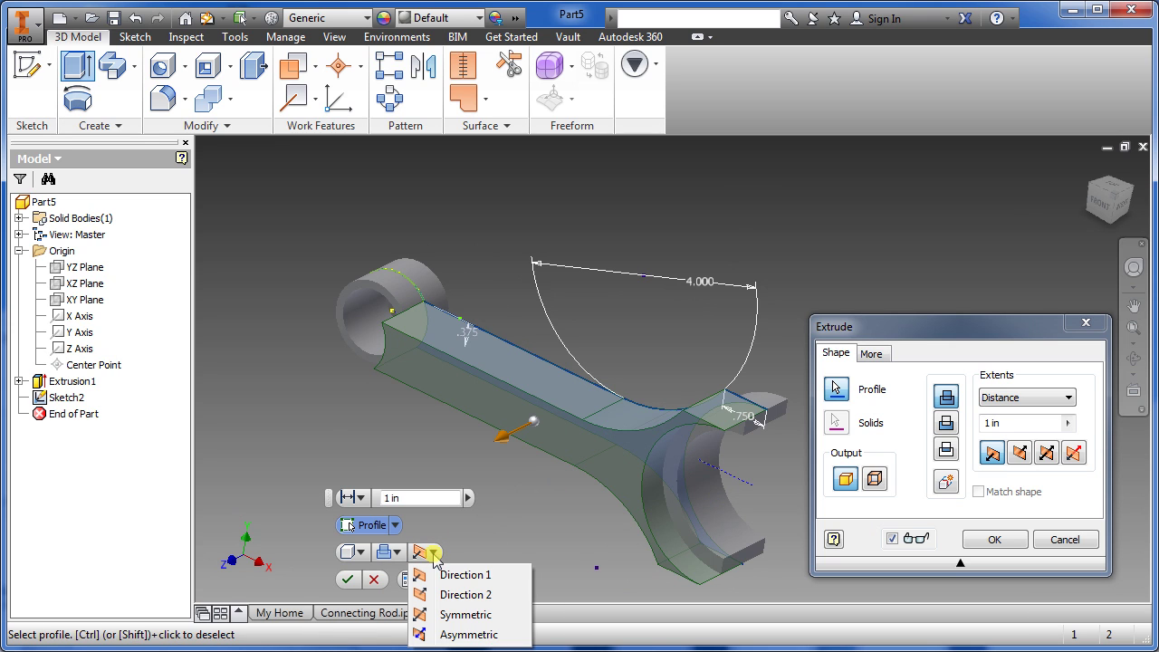
pyautogui.click(444, 612)
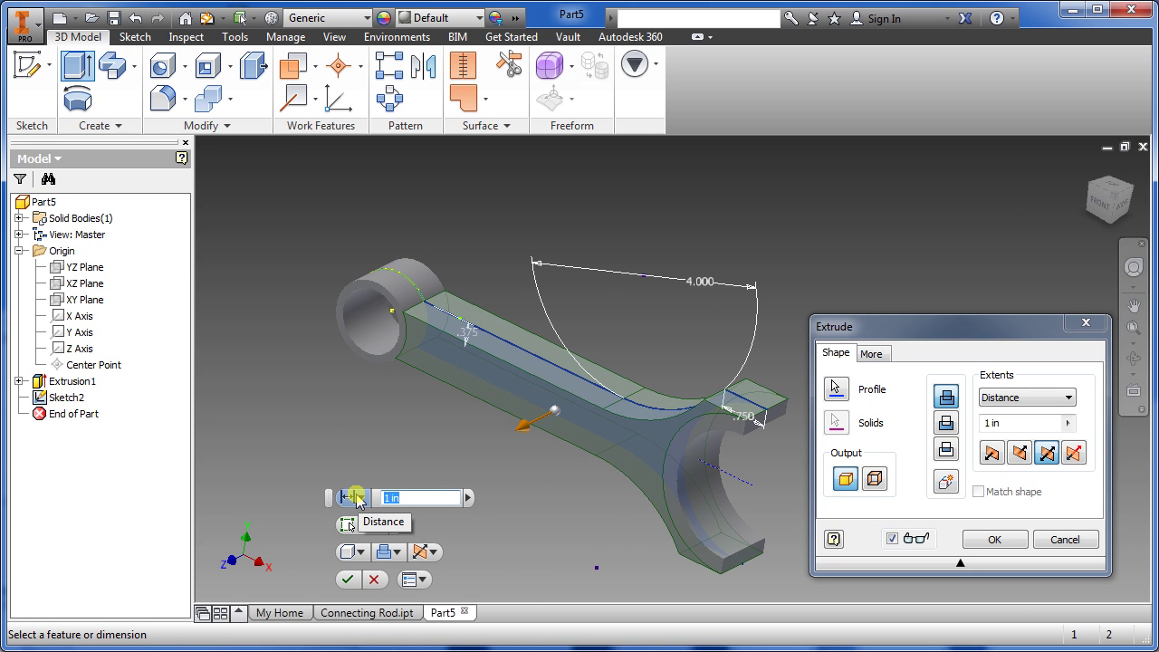
pyautogui.write('.55')
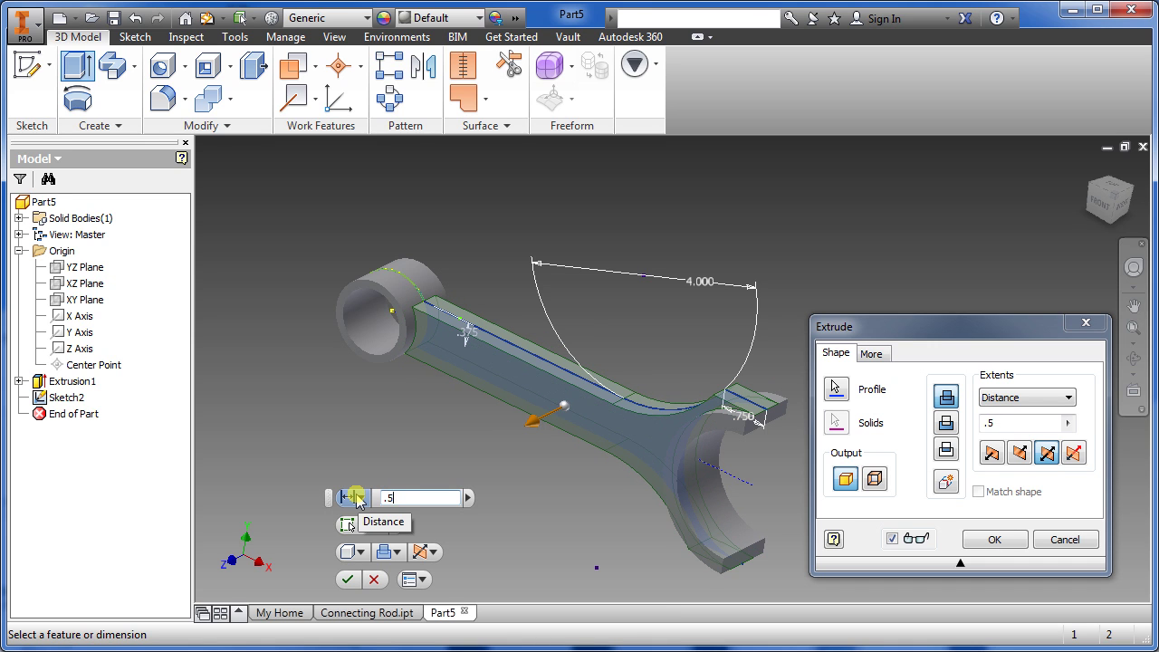
pyautogui.press('Return')
# Start a new sketch on the upper flat end face of the half ring
pyautogui.keyDown('shift'); pyautogui.moveTo(814, 437); pyautogui.dragTo(743, 446, button='middle'); pyautogui.keyUp('shift')
pyautogui.scroll(1, 743, 445)
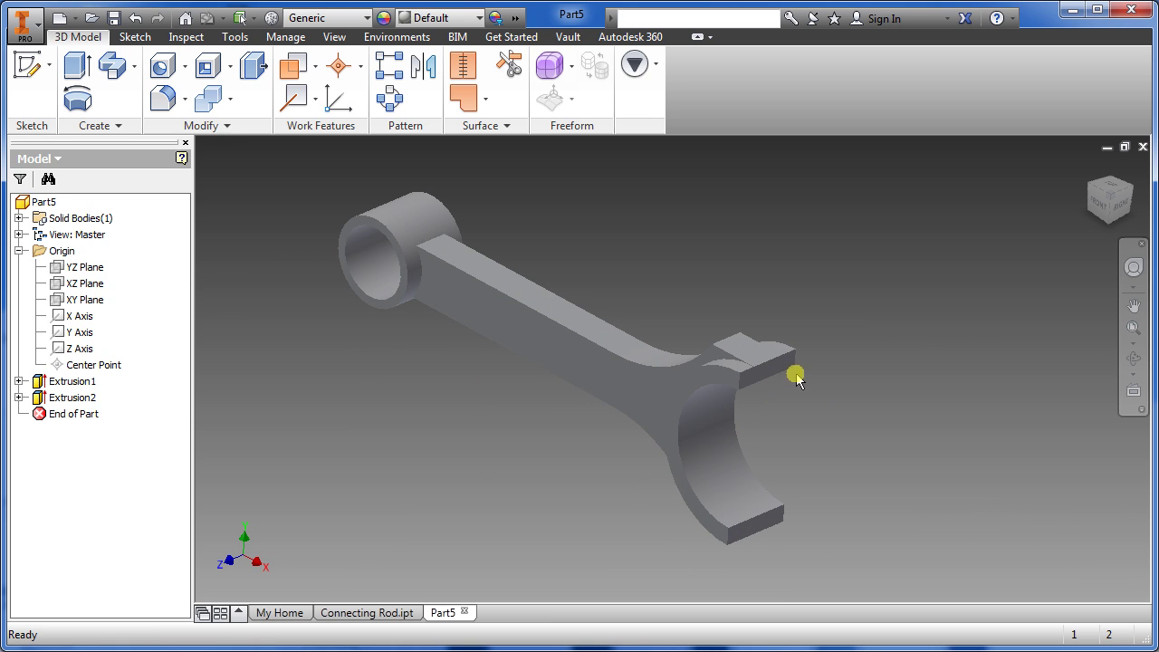
pyautogui.click(767, 378)
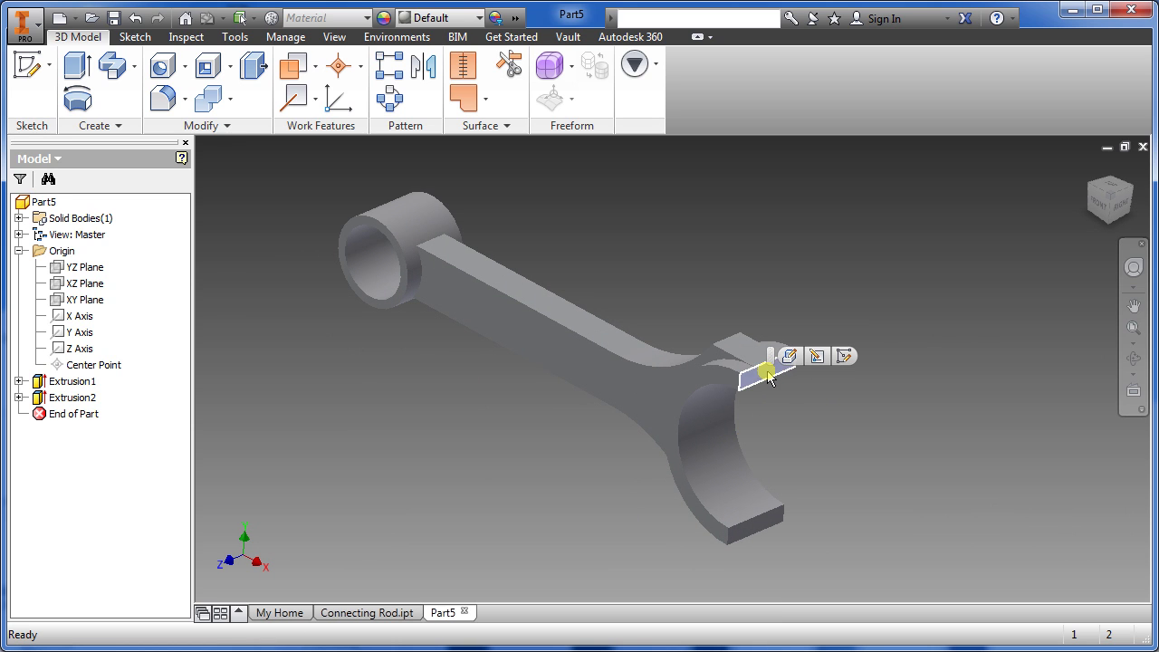
pyautogui.click(786, 355)
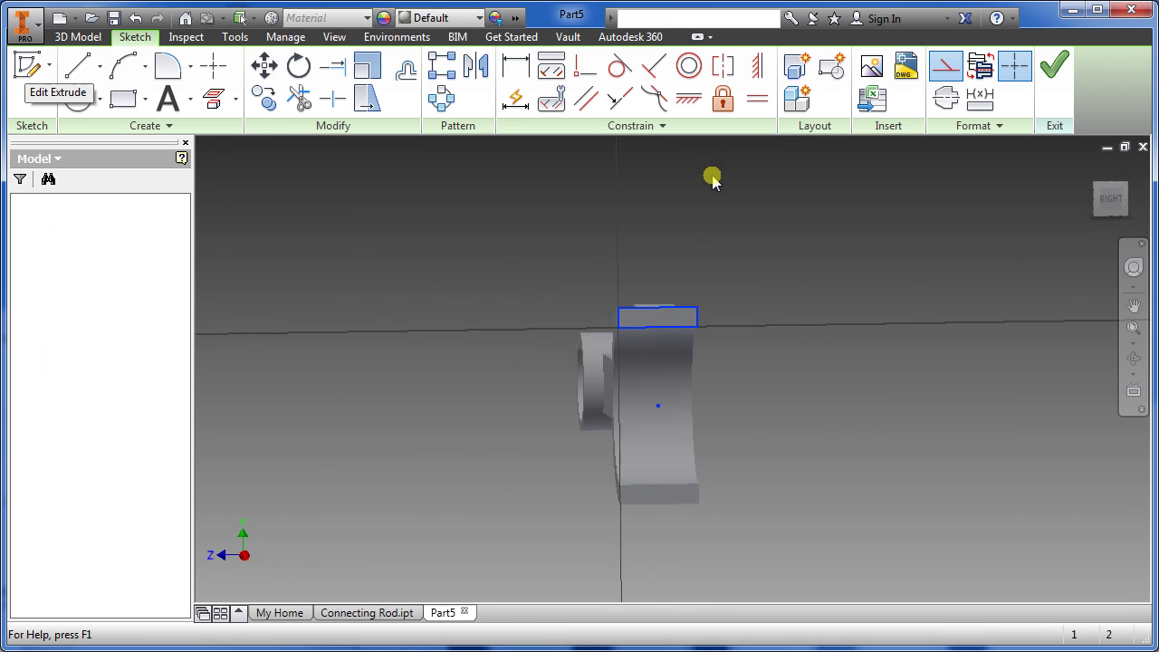
pyautogui.moveTo(674, 308); pyautogui.dragTo(577, 278, button='middle')
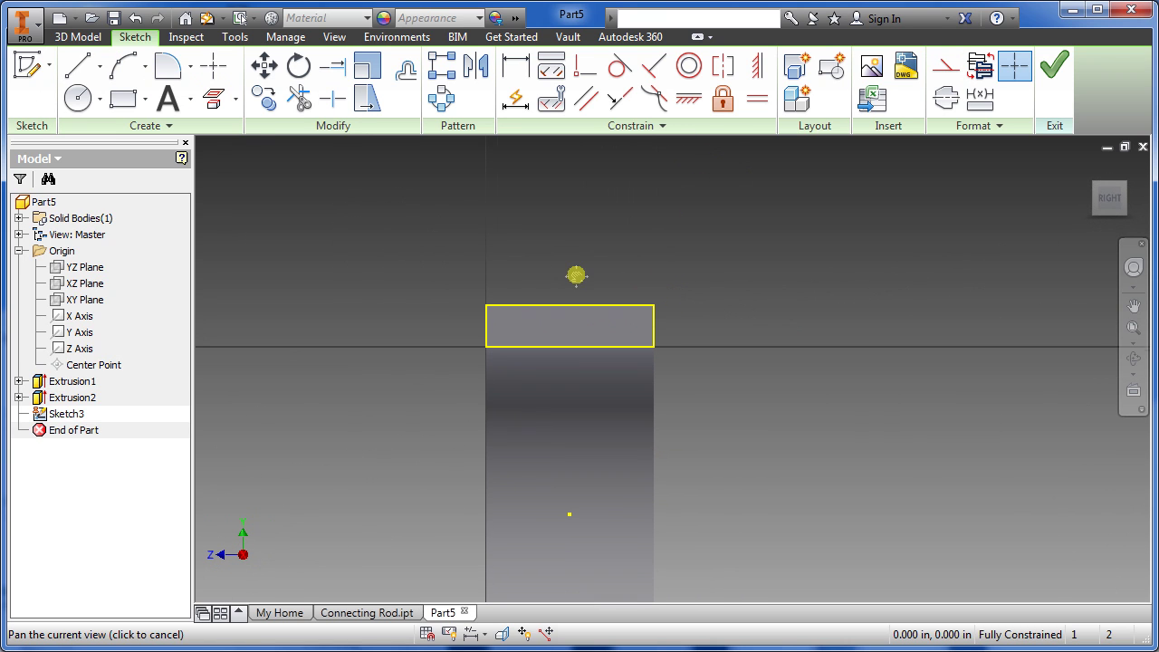
# Draw a 0.25 in diameter circle above the half ring's end face, aligned with the middle of the face
pyautogui.click(80, 100)
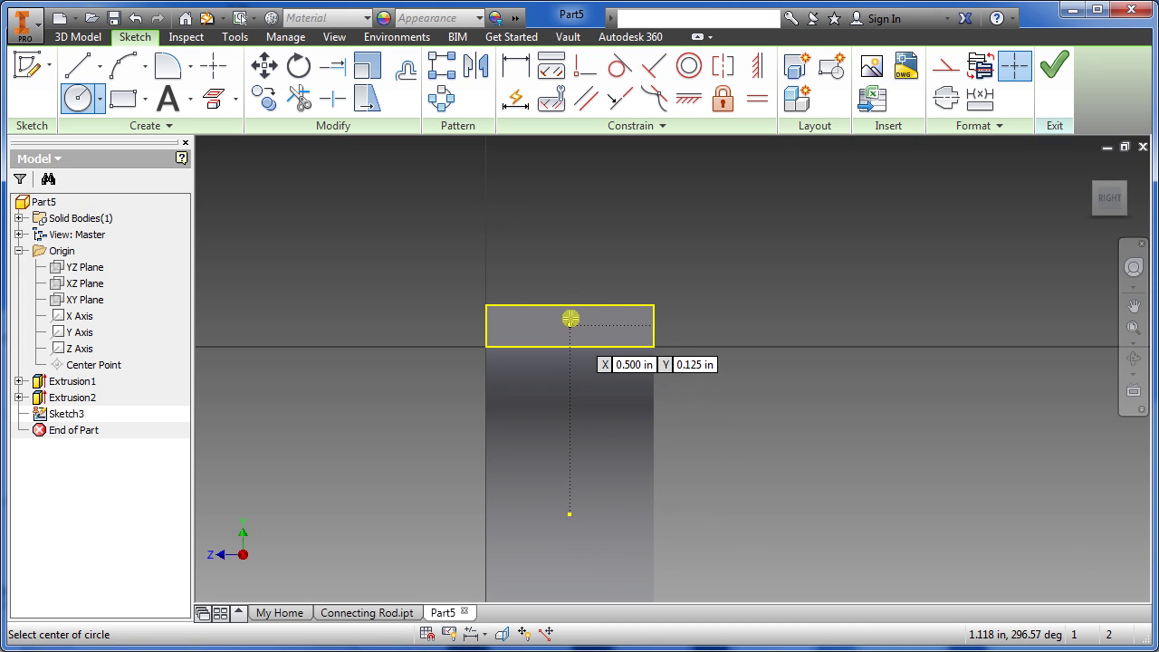
pyautogui.click(568, 230)
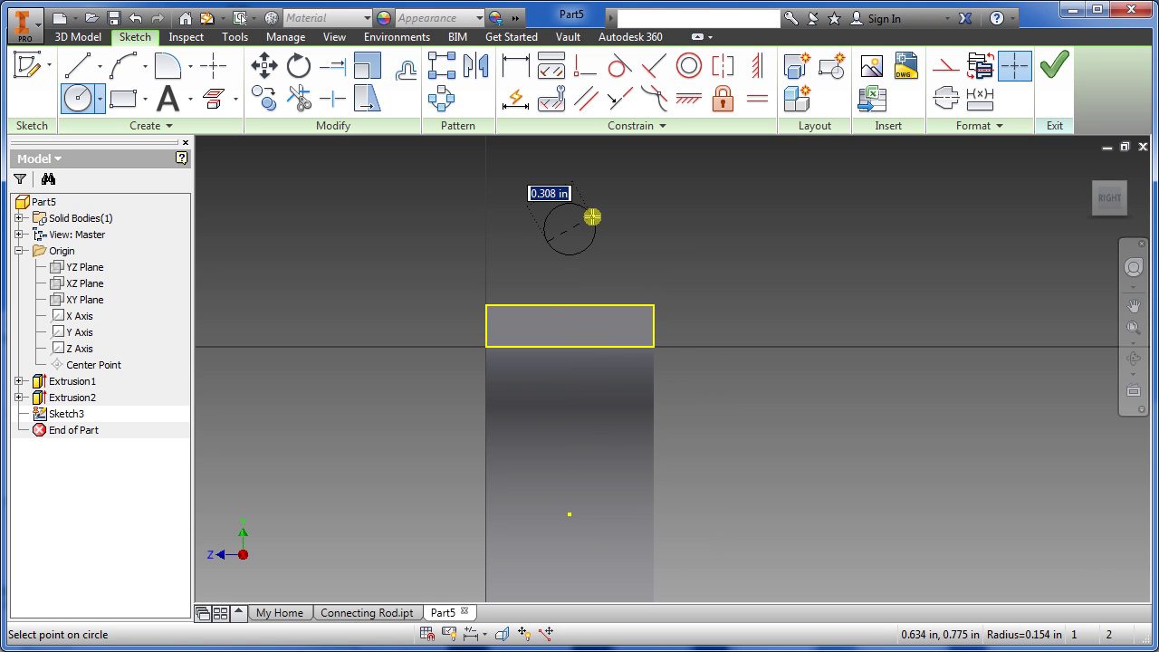
pyautogui.write('.25')
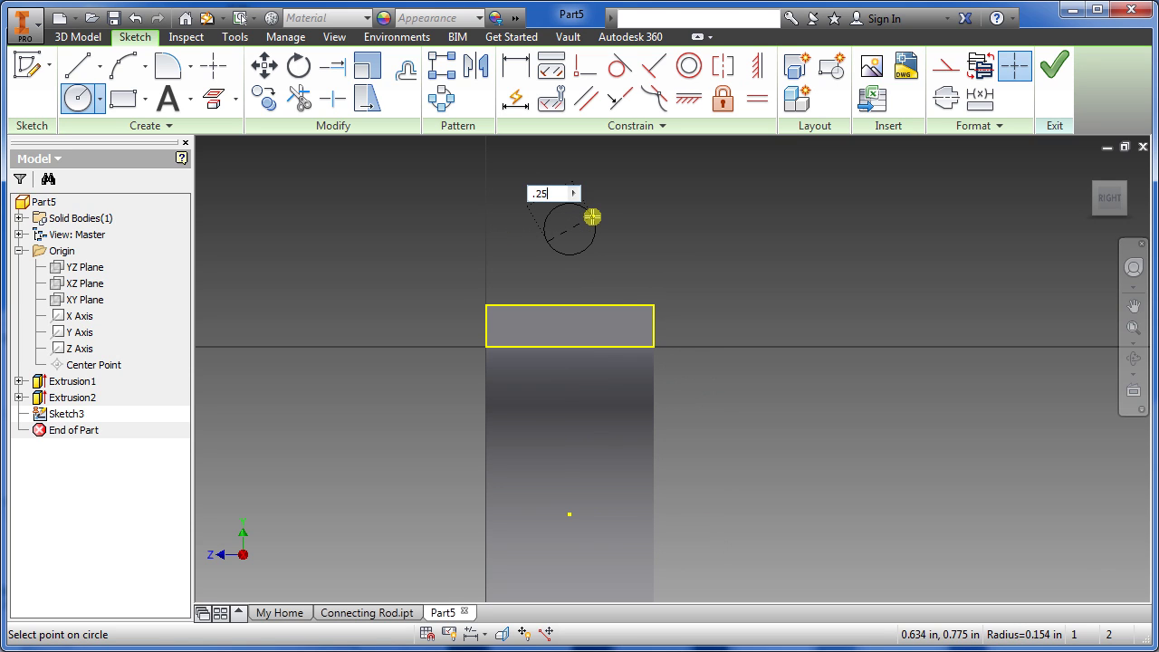
pyautogui.press('Return')
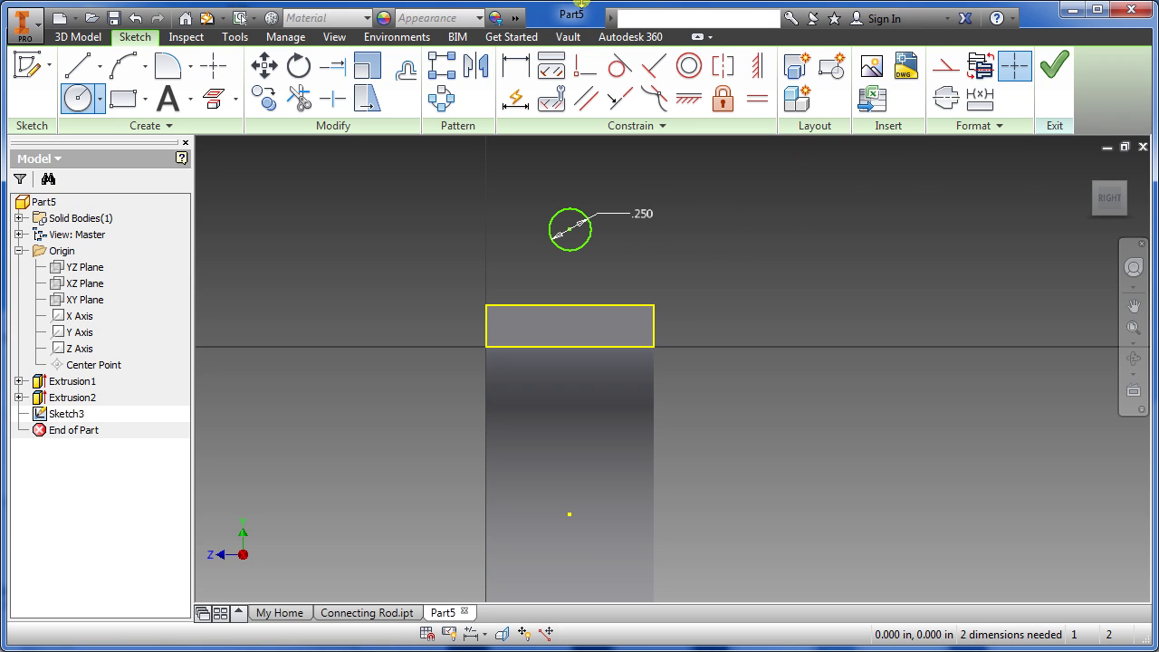
# Dimension the circle's centre 0.25 in above the upper edge of the end face
pyautogui.click(518, 69)
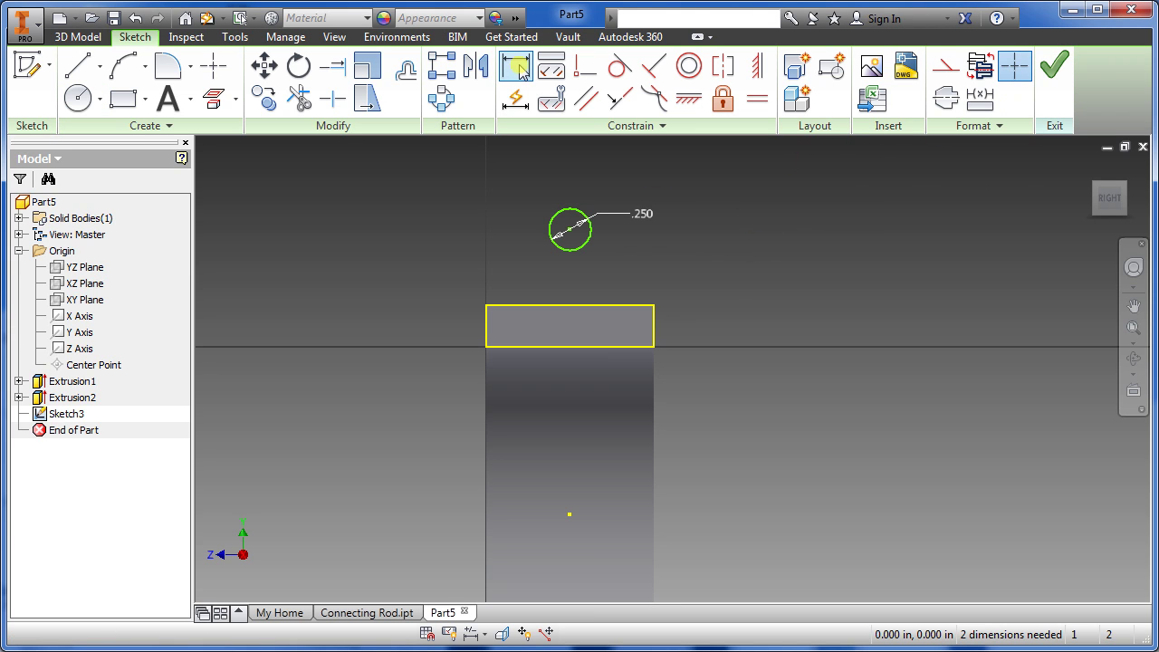
pyautogui.click(569, 233)
pyautogui.click(567, 305)
pyautogui.click(775, 263)
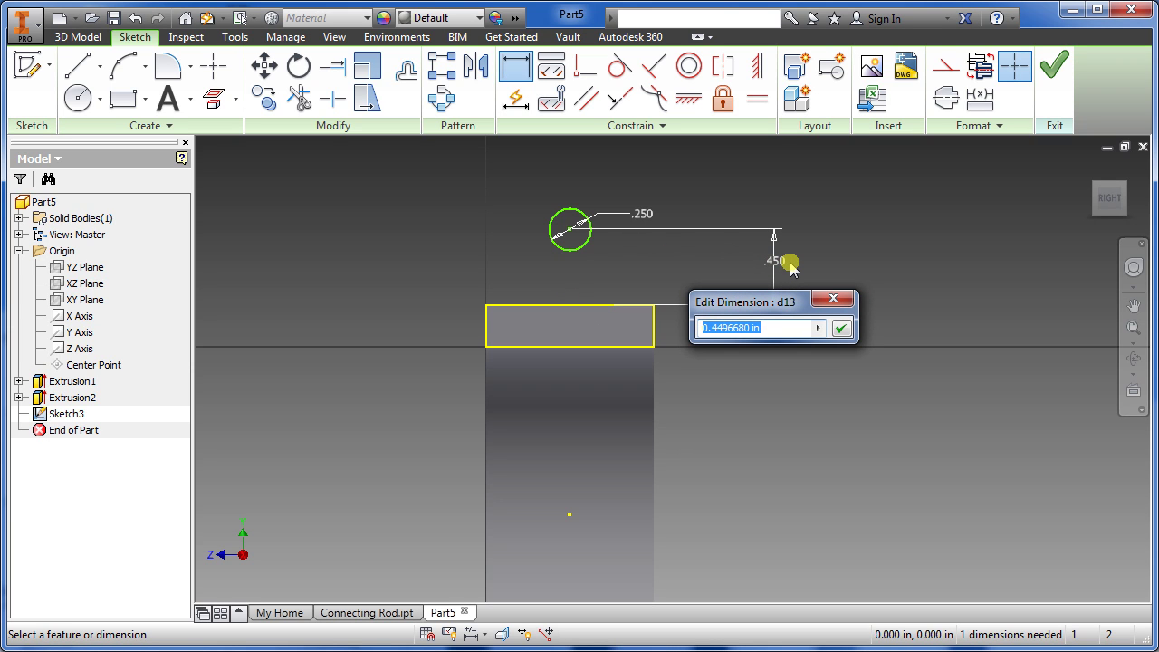
pyautogui.write('.')
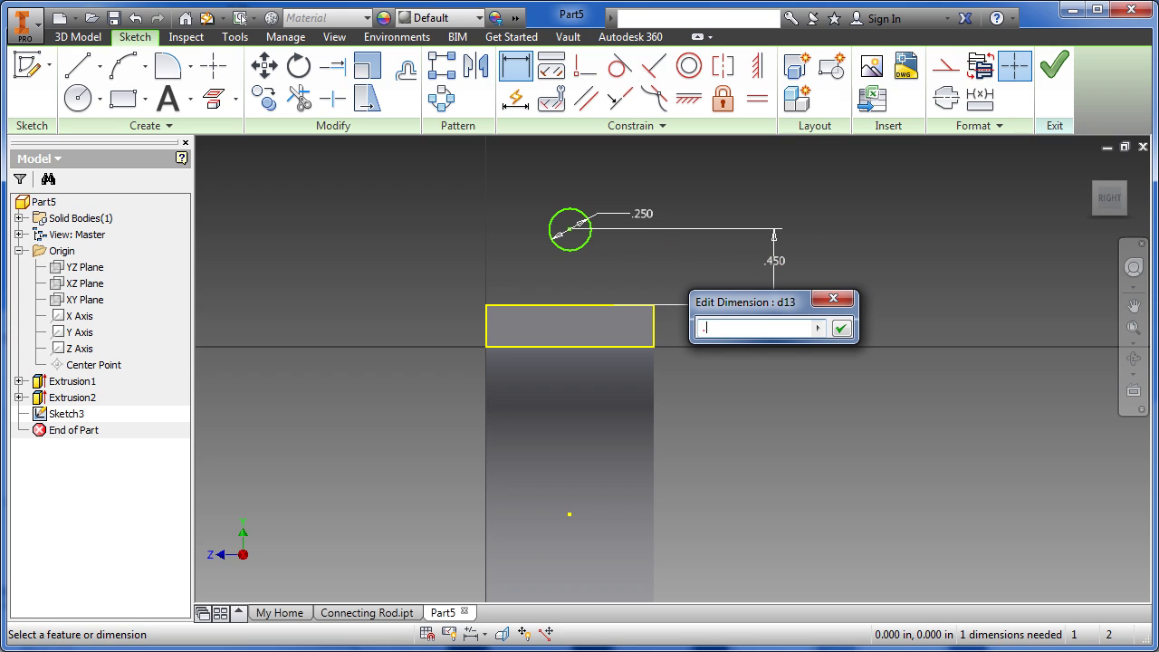
pyautogui.press('Return')
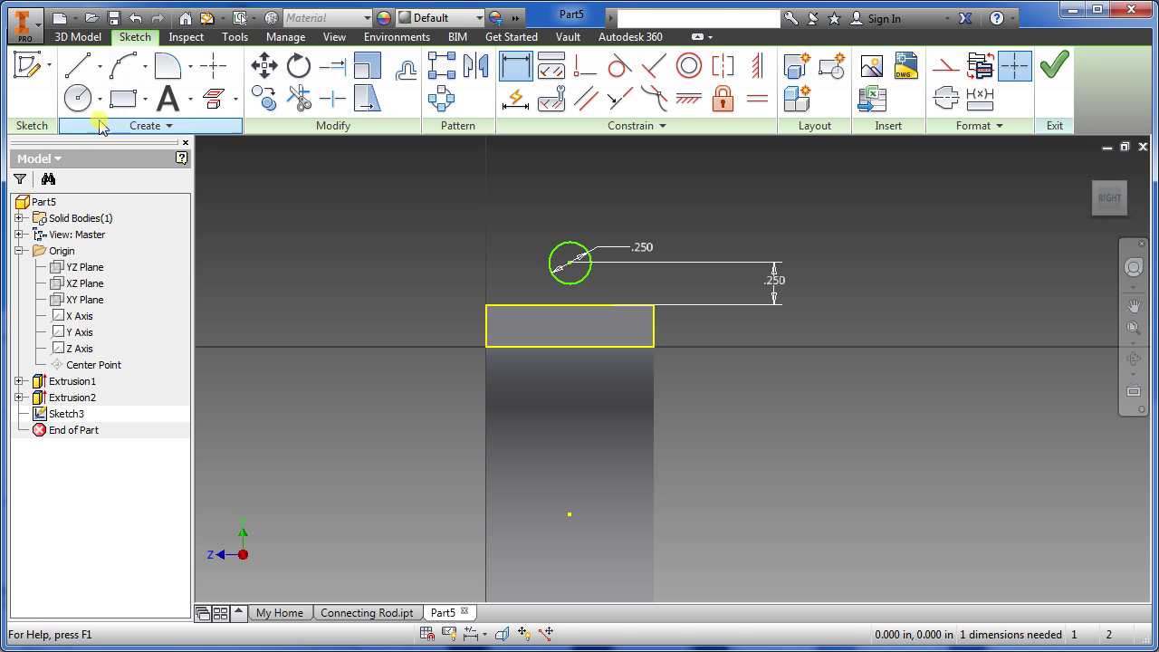
# Draw a 0.5 in diameter circle concentric with the 0.25 in circle
pyautogui.click(78, 98)
pyautogui.click(569, 262)
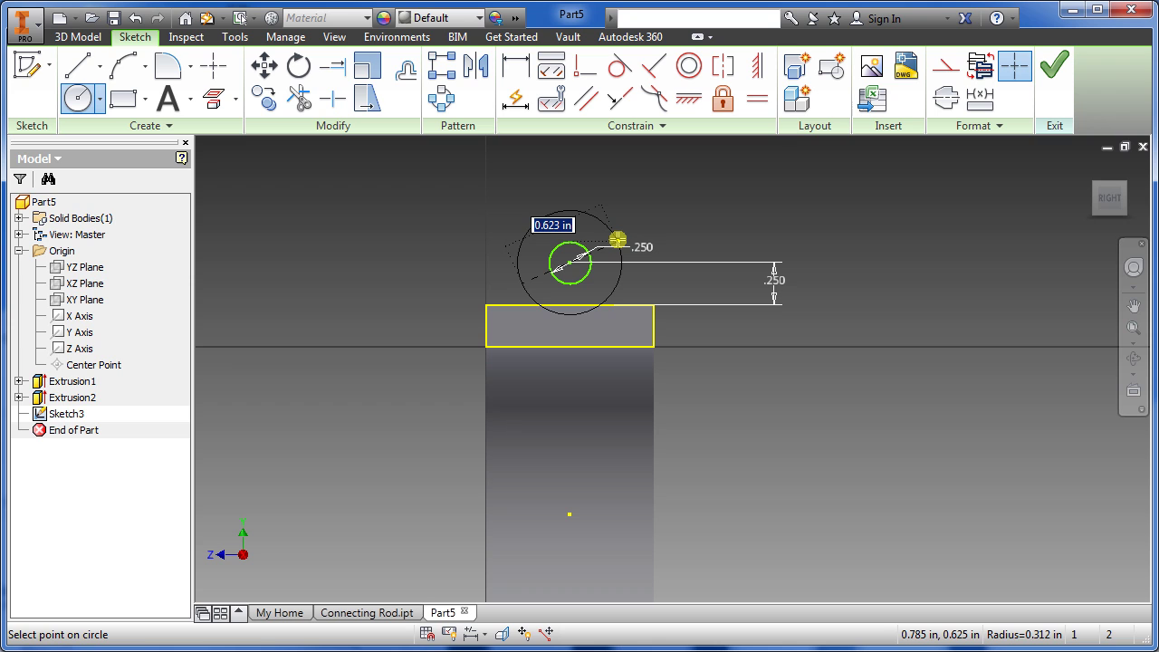
pyautogui.write('.')
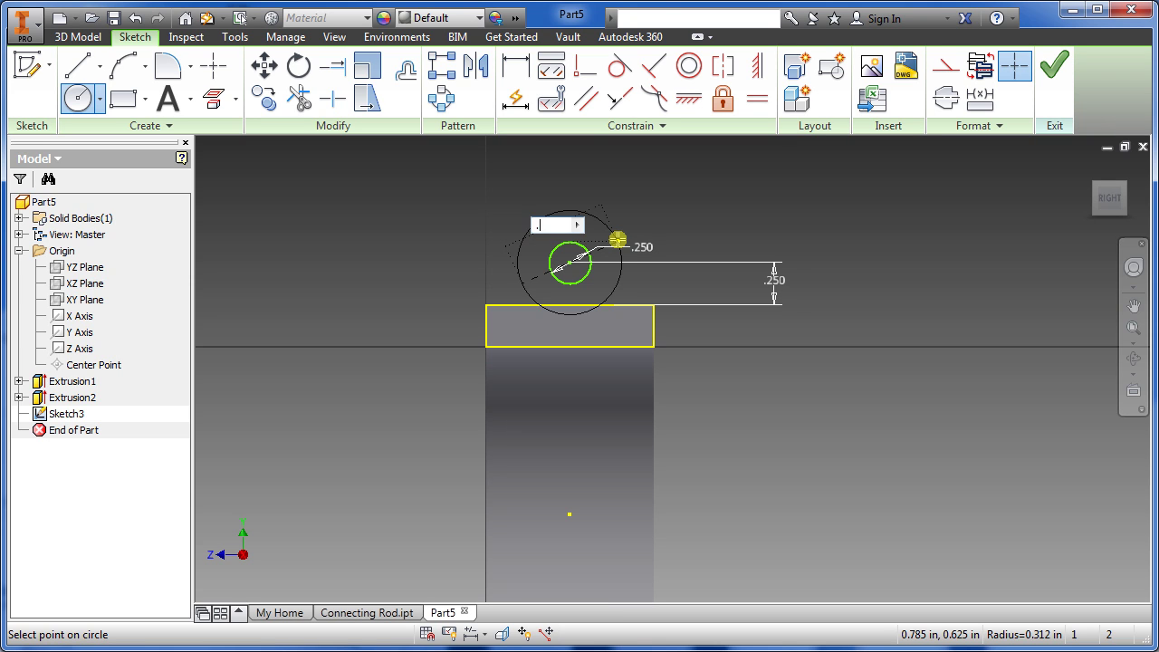
pyautogui.write('5')
pyautogui.press('Return')
pyautogui.press('Escape')
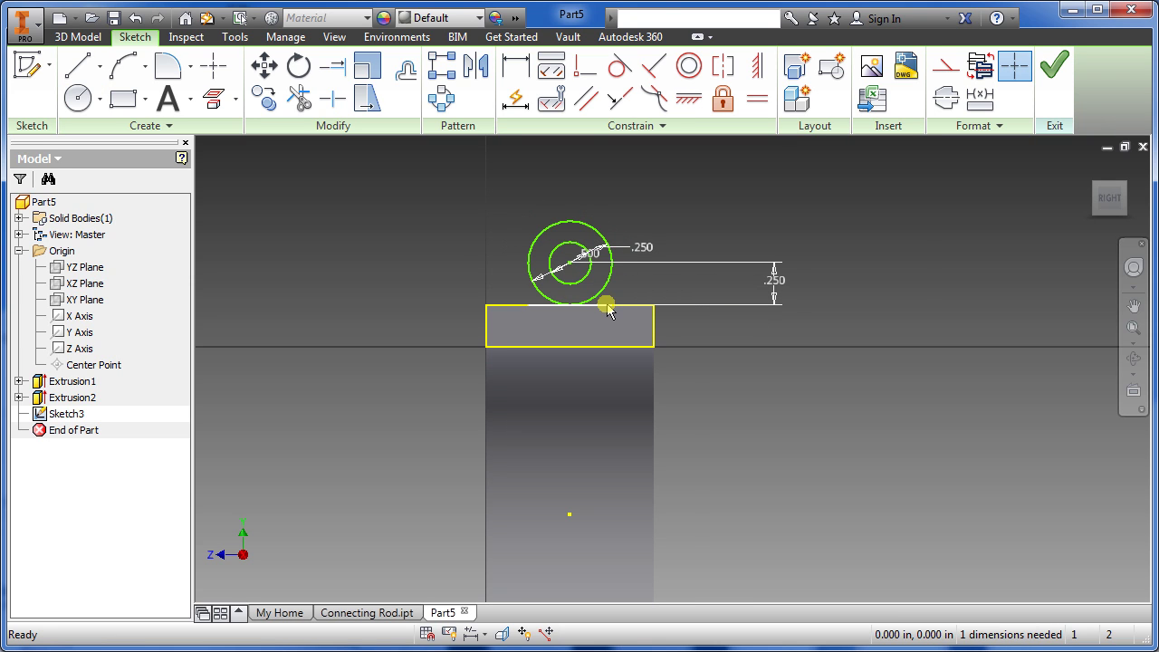
# Draw vertical tangent lines from both sides of the 0.5 in circle down to the end face's upper edge
pyautogui.scroll(3, 603, 303)
pyautogui.moveTo(561, 298)
pyautogui.mouseDown(button='middle')
pyautogui.moveTo(598, 384)
pyautogui.moveTo(624, 375)
pyautogui.mouseUp(button='middle')
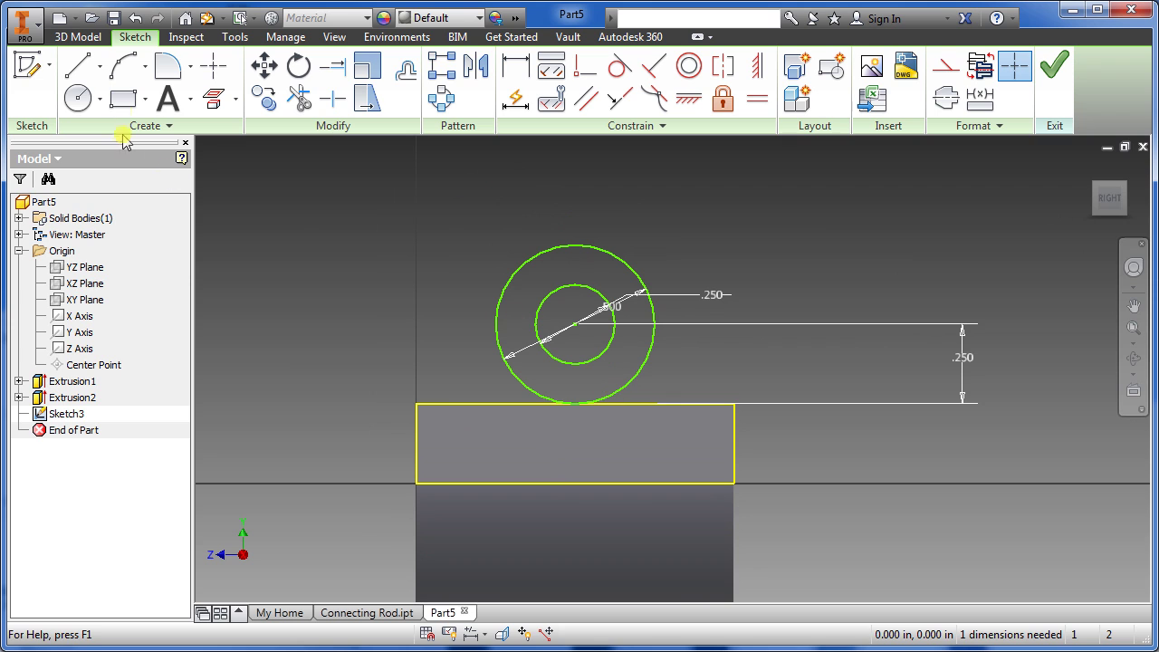
pyautogui.click(77, 71)
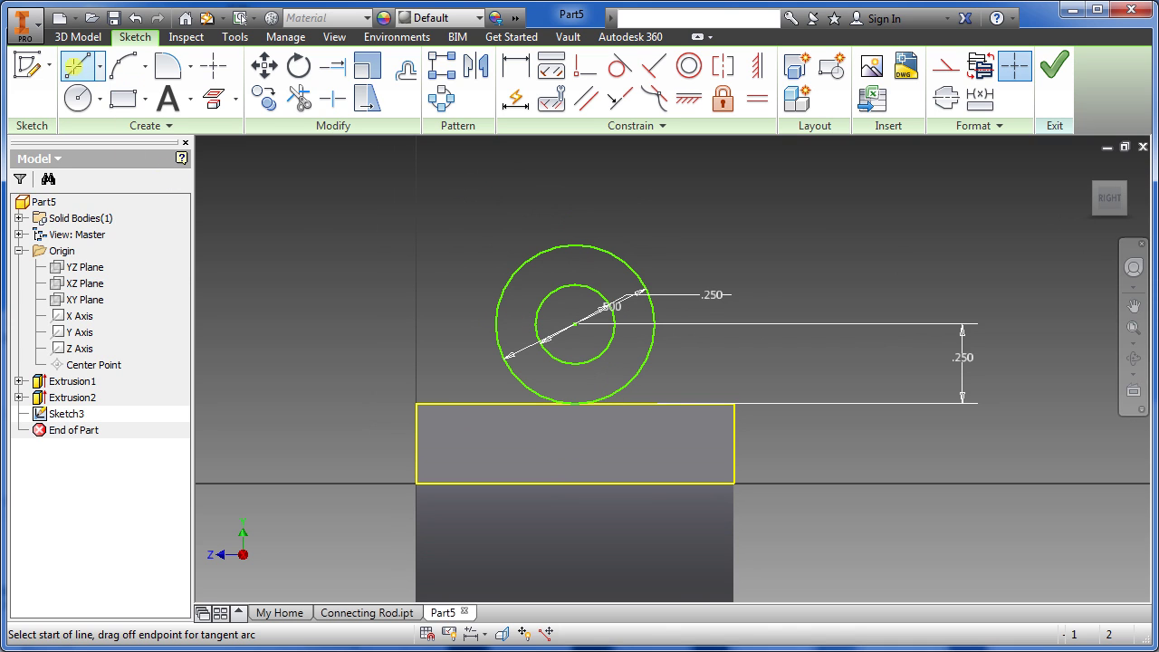
pyautogui.click(656, 315)
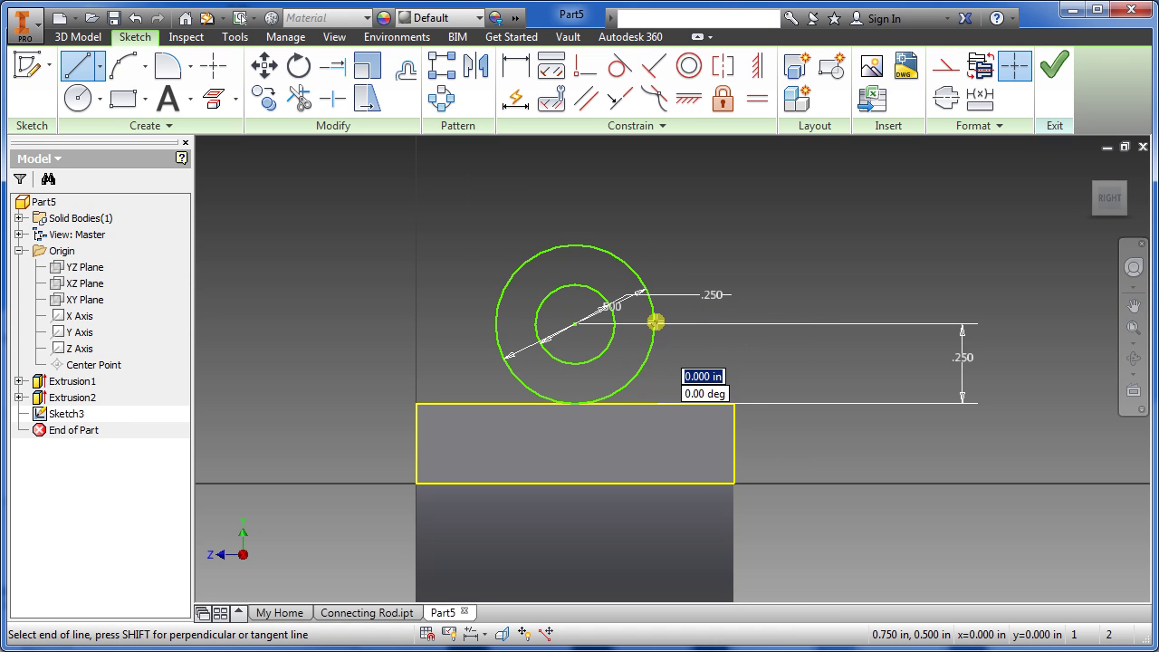
pyautogui.doubleClick(653, 405)
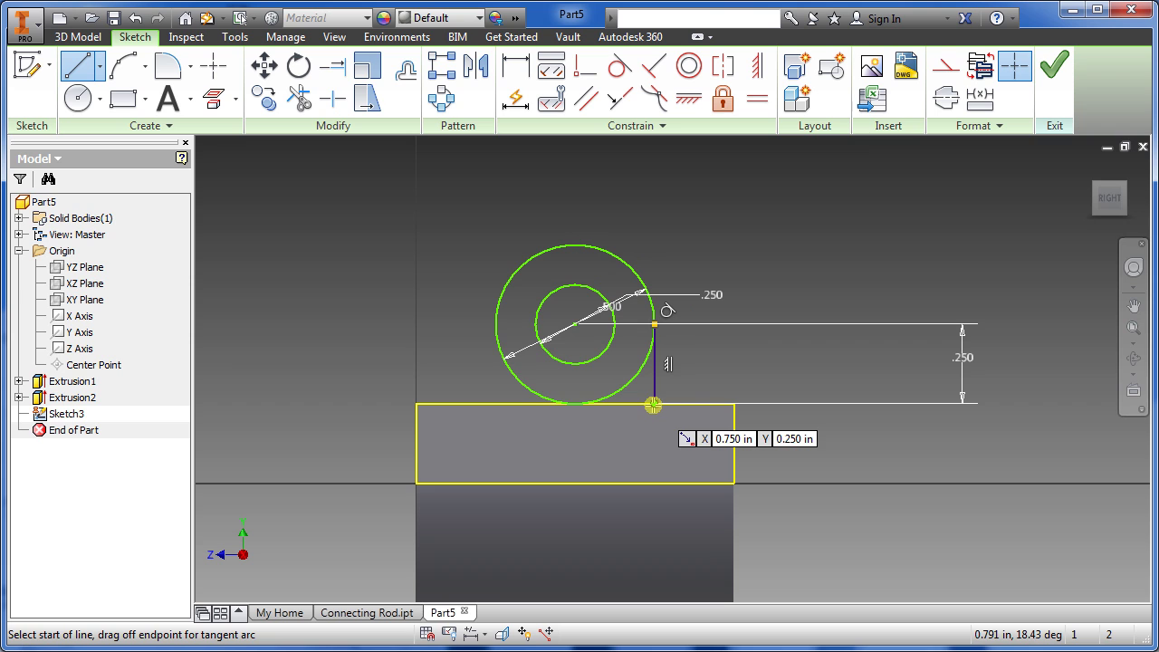
pyautogui.click(499, 324)
pyautogui.doubleClick(496, 403)
pyautogui.press('Escape')
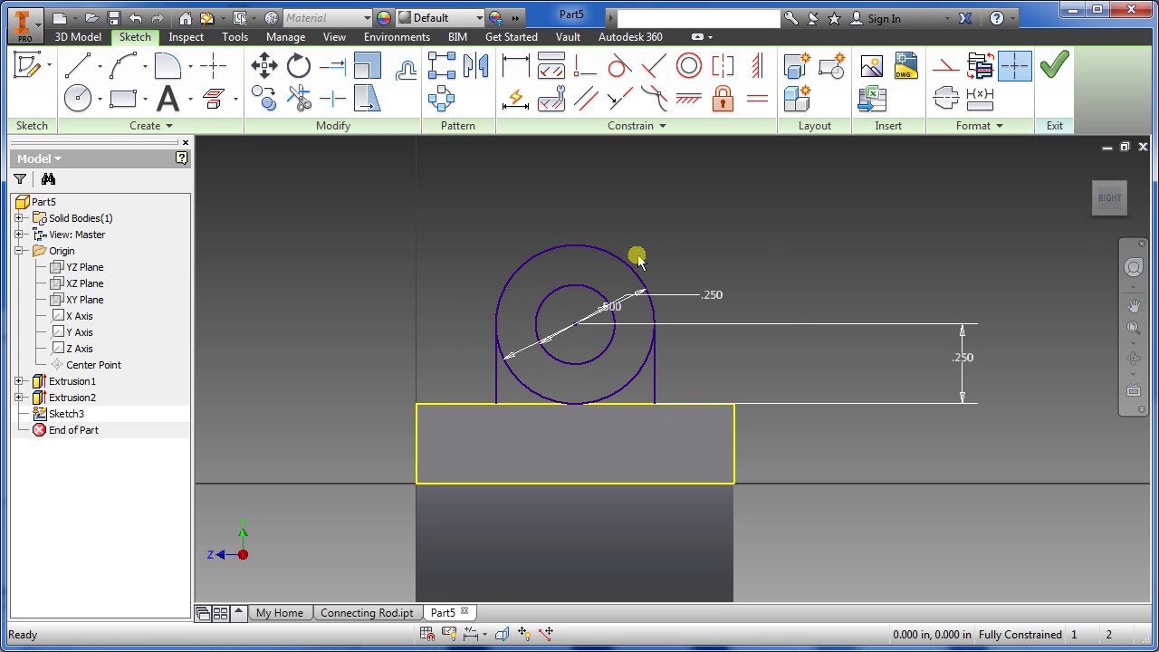
# Trim the lower half of the 0.5 in circle between the two vertical lines and finish the sketch
pyautogui.click(297, 104)
pyautogui.click(512, 378)
pyautogui.click(626, 388)
pyautogui.click(1054, 65)
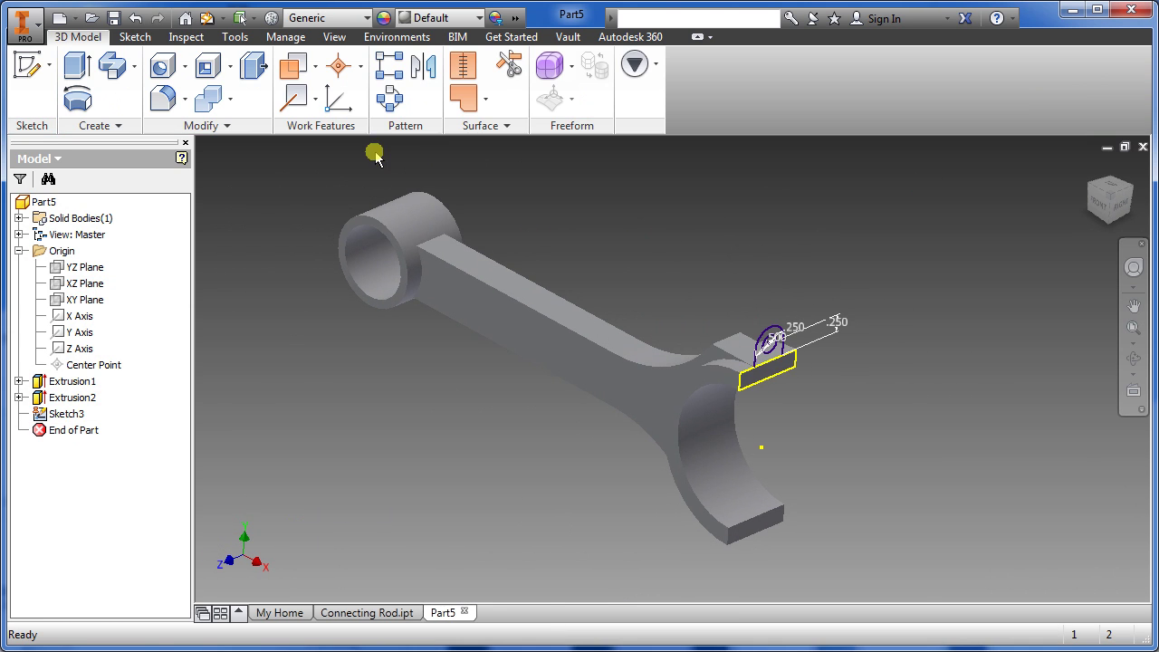
# Extrude the lug profile 0.5 in in Direction 2, back over the half ring's end and joined to it
pyautogui.click(77, 65)
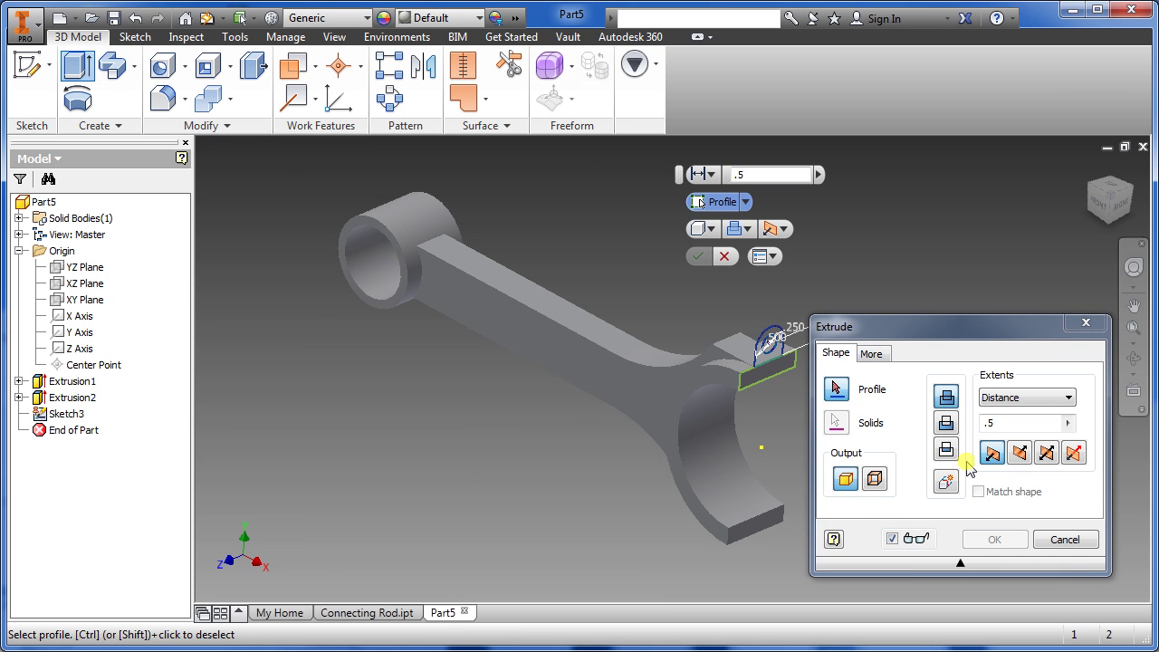
pyautogui.click(776, 373)
pyautogui.moveTo(937, 335)
pyautogui.mouseDown()
pyautogui.moveTo(974, 355)
pyautogui.moveTo(399, 358)
pyautogui.moveTo(371, 377)
pyautogui.mouseUp()
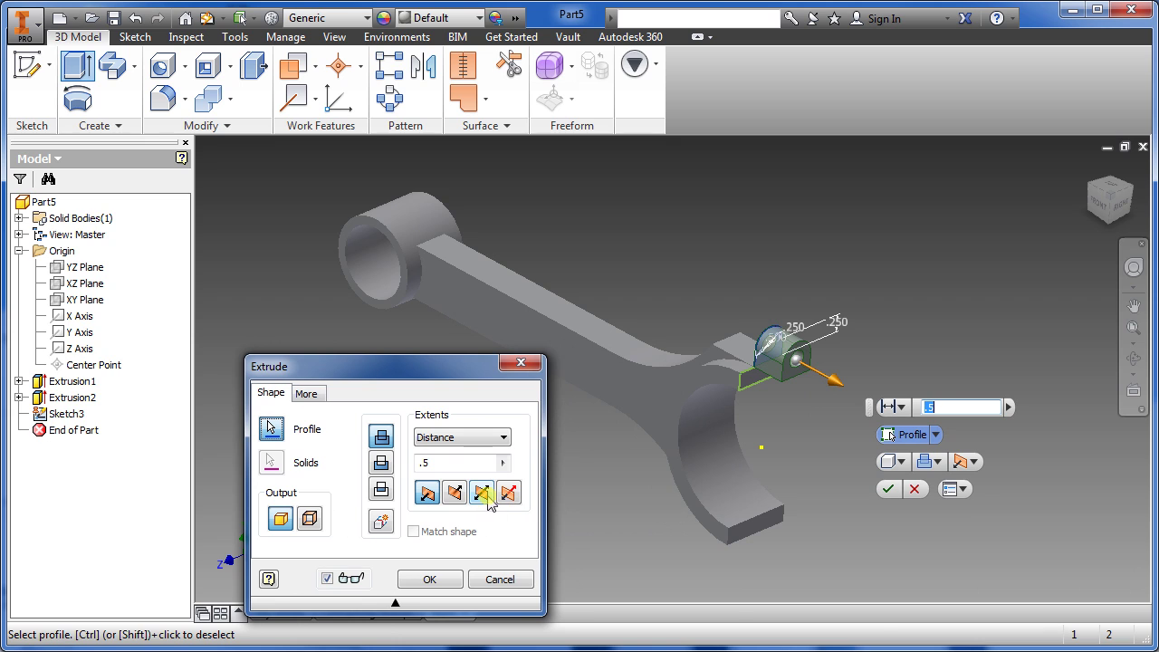
pyautogui.click(973, 462)
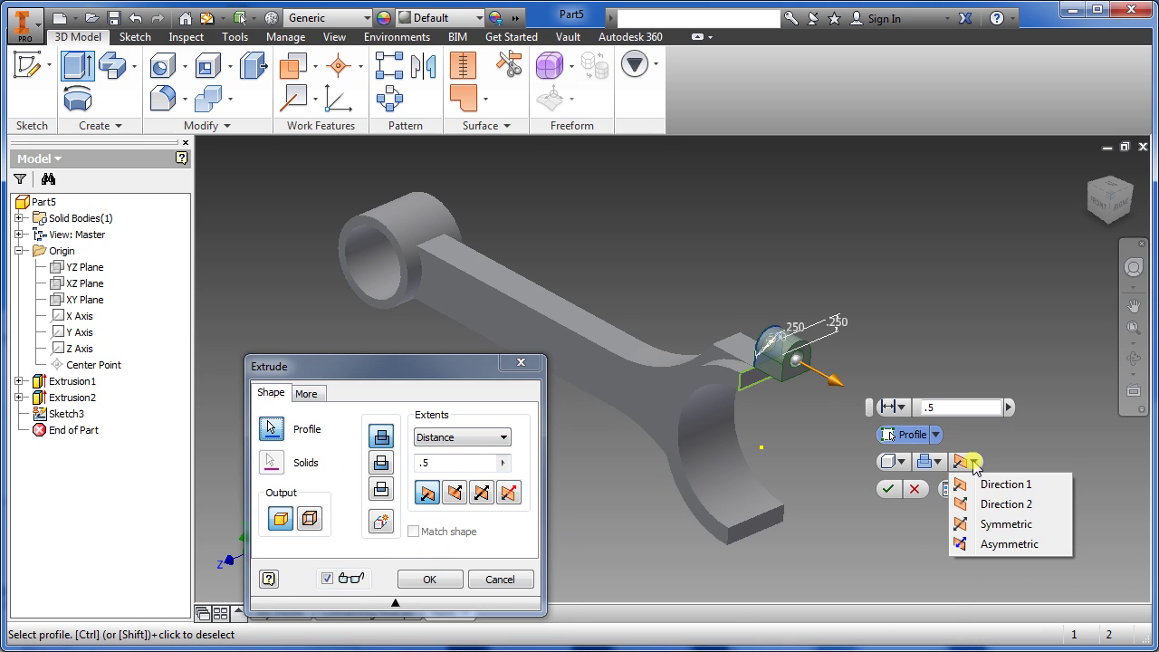
pyautogui.click(1006, 505)
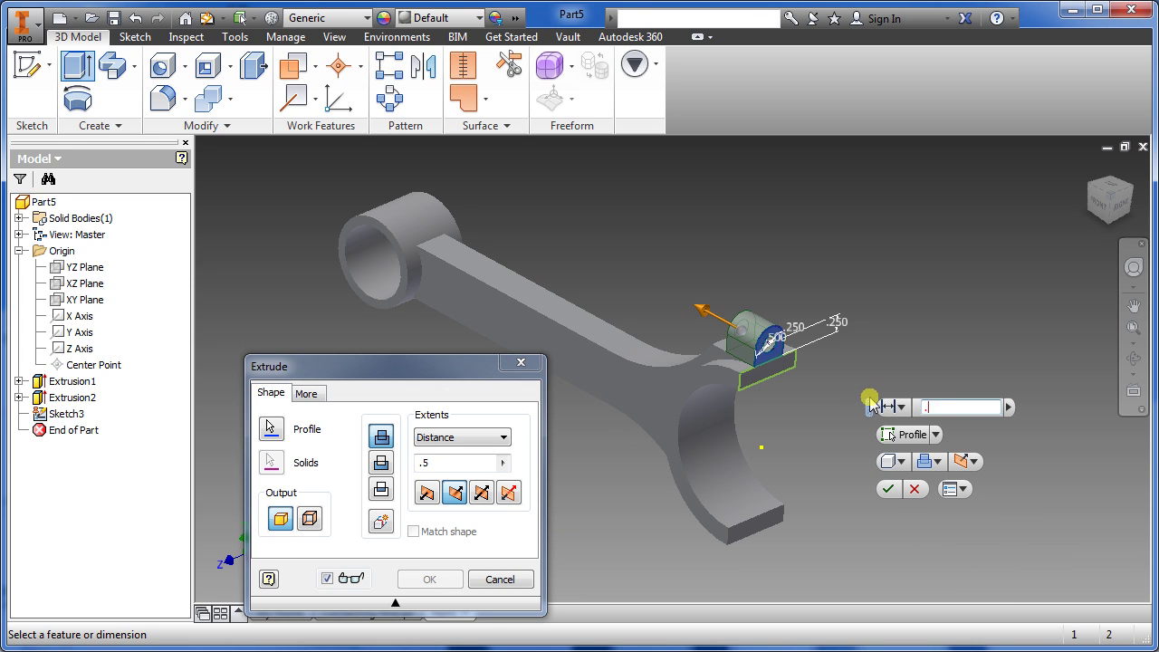
pyautogui.click(888, 490)
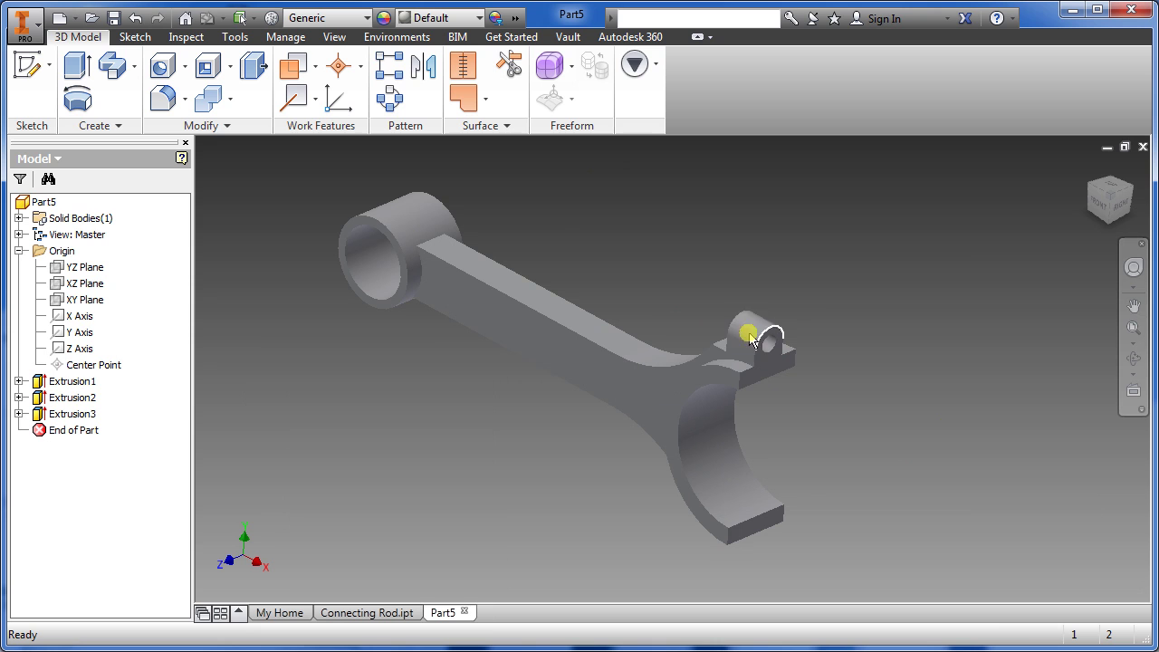
# Mirror the bolt lug extrusion about the XZ plane to the half ring's other end
pyautogui.keyDown('shift'); pyautogui.moveTo(750, 549); pyautogui.dragTo(854, 471, button='middle'); pyautogui.keyUp('shift')
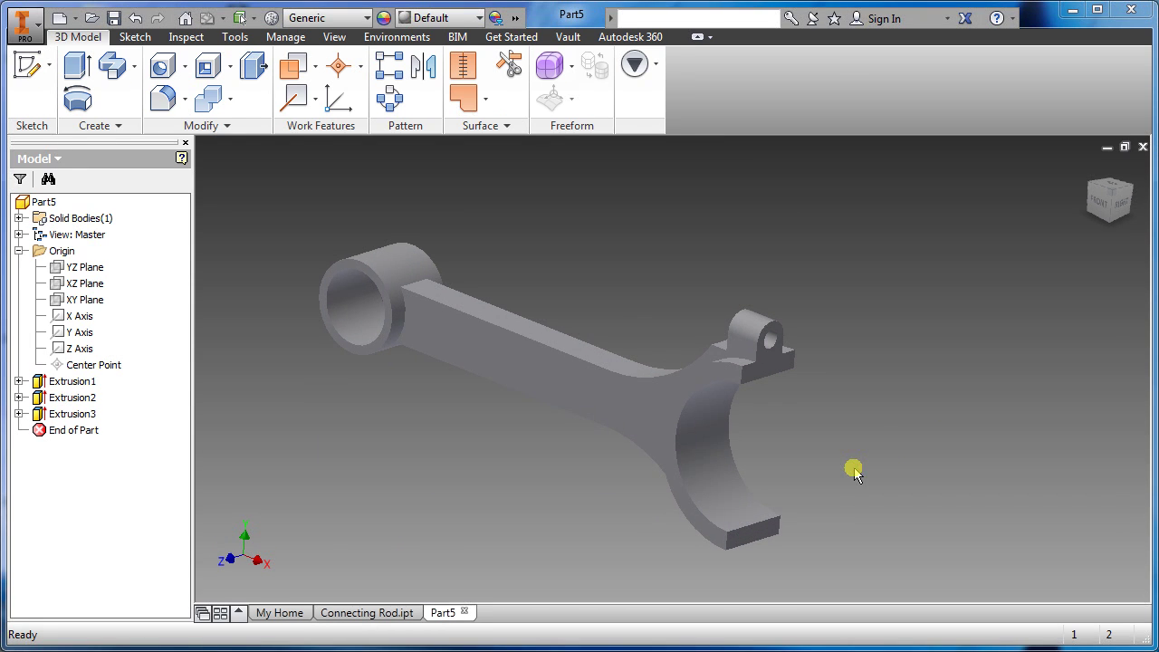
pyautogui.click(423, 66)
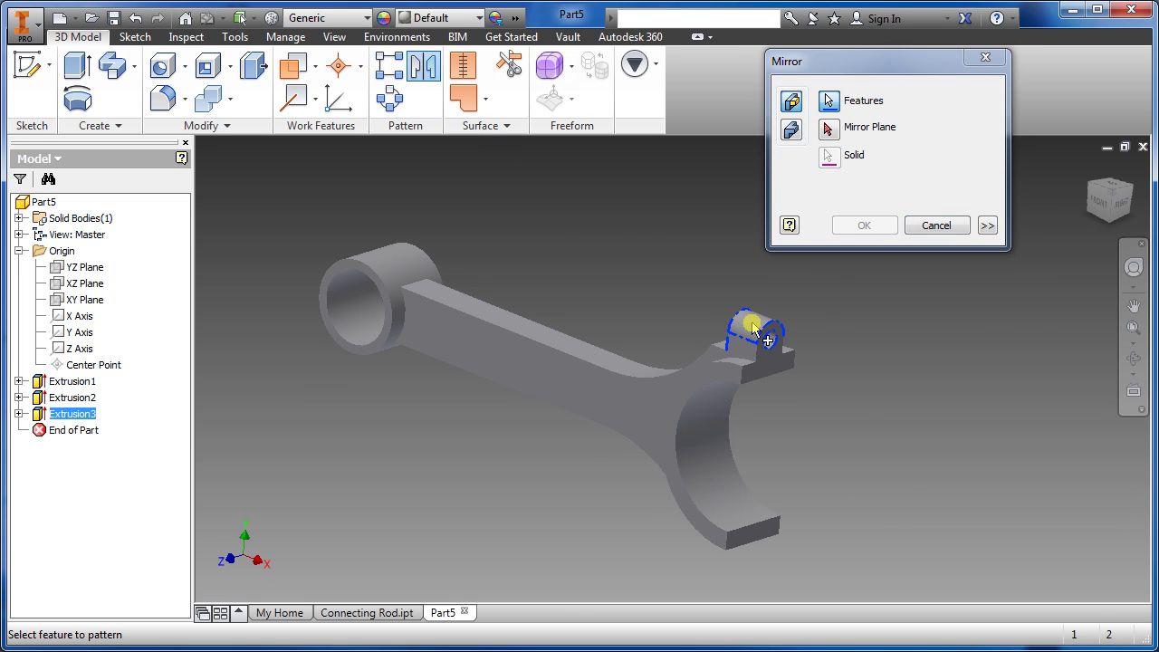
pyautogui.click(831, 132)
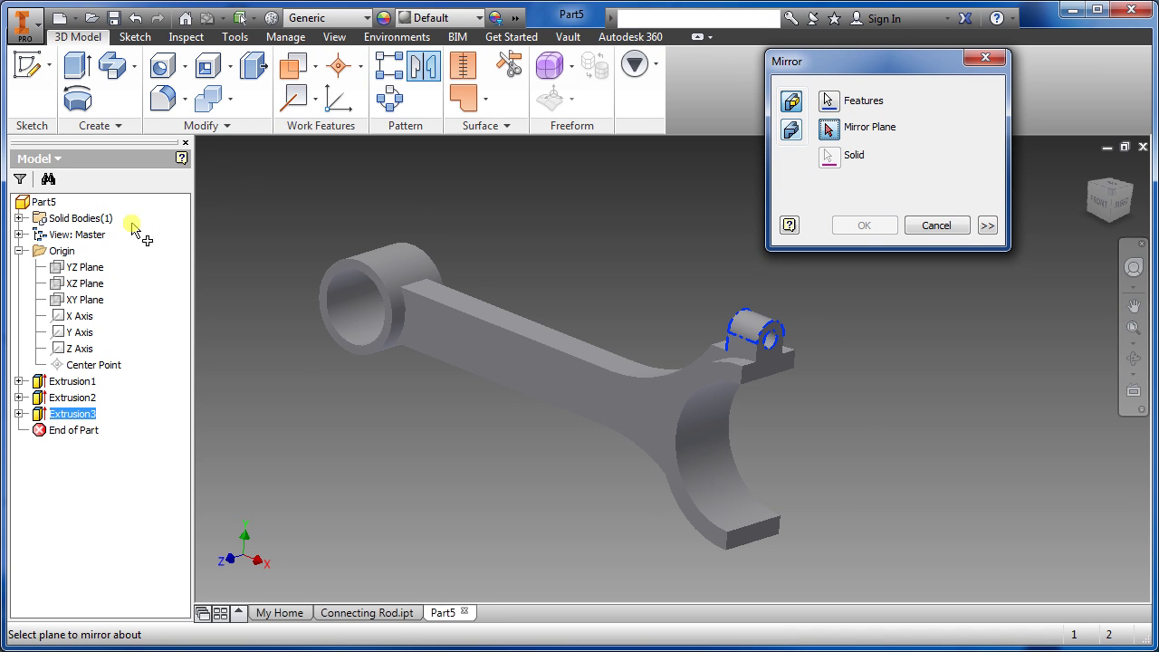
pyautogui.click(70, 285)
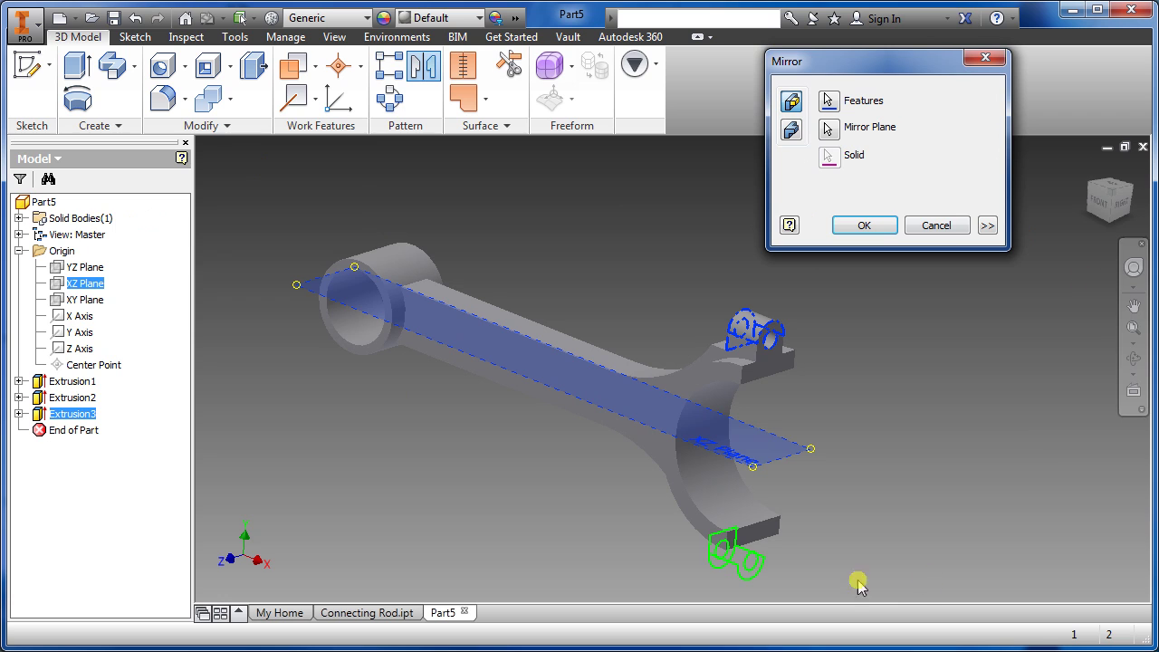
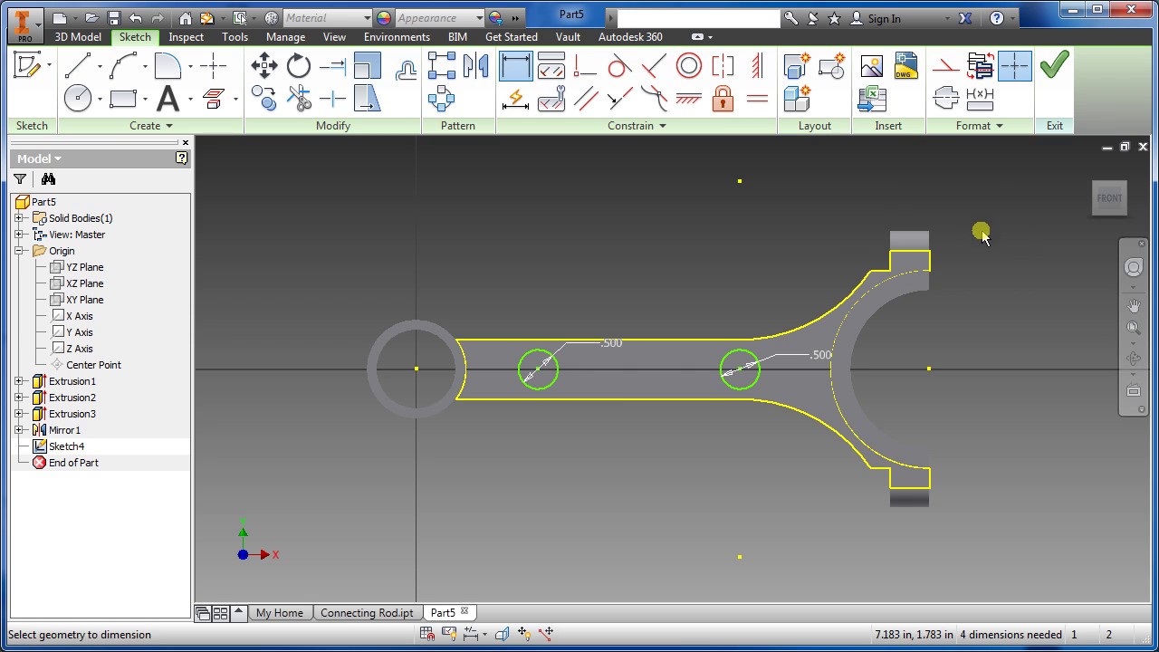
# Dimension the shank circle nearer the half ring 2 in from the half ring's end face to its centre
pyautogui.click(930, 260)
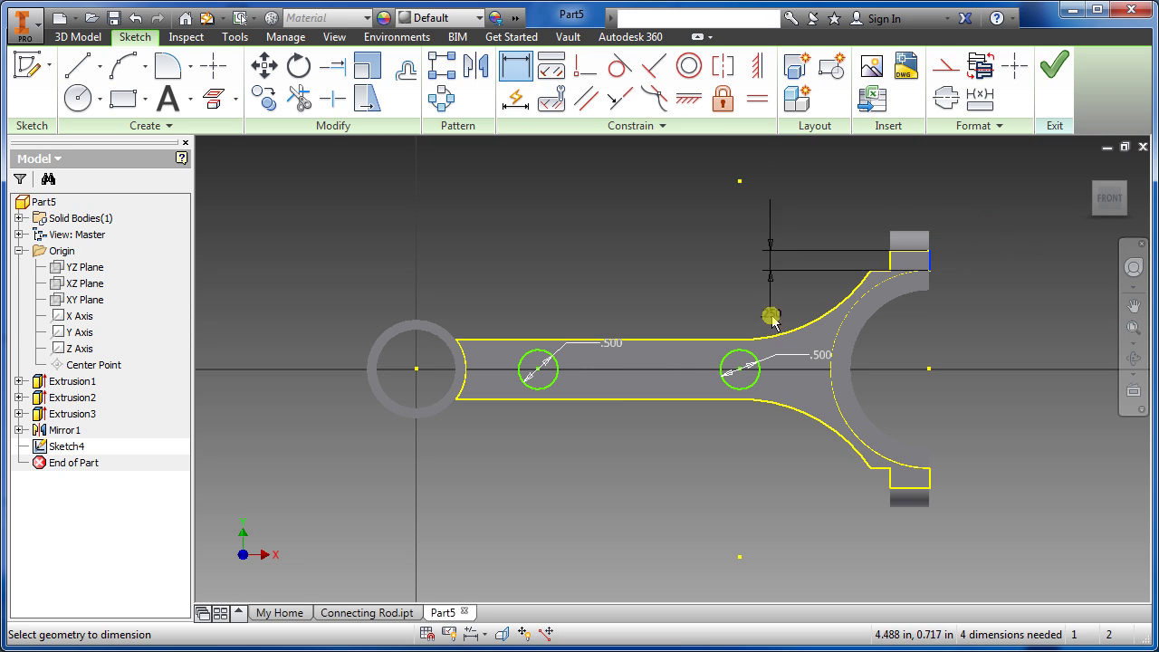
pyautogui.click(740, 372)
pyautogui.click(767, 201)
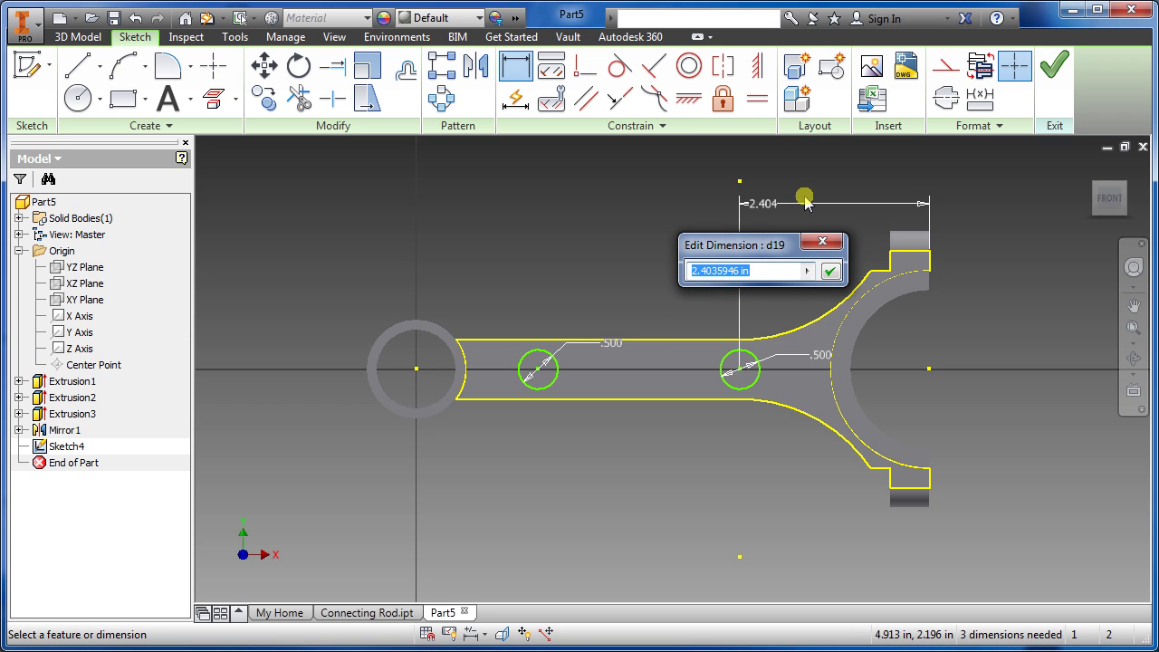
pyautogui.press('Return')
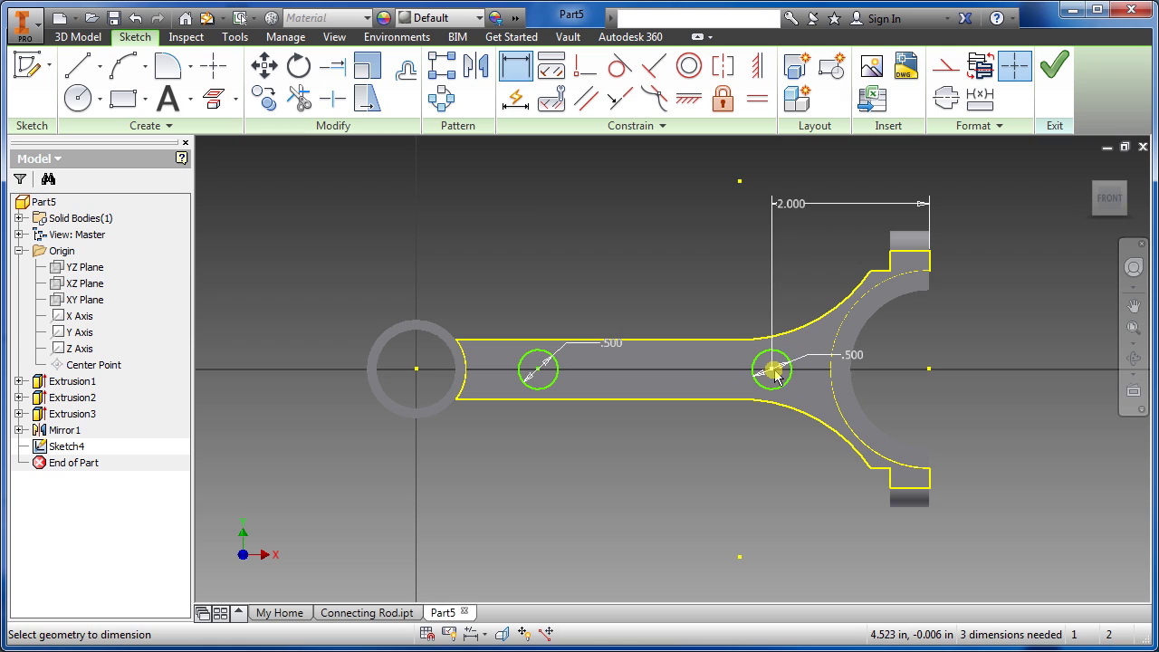
# Set the distance between the centres of the two shank circles to 3 in
pyautogui.click(538, 370)
pyautogui.click(637, 237)
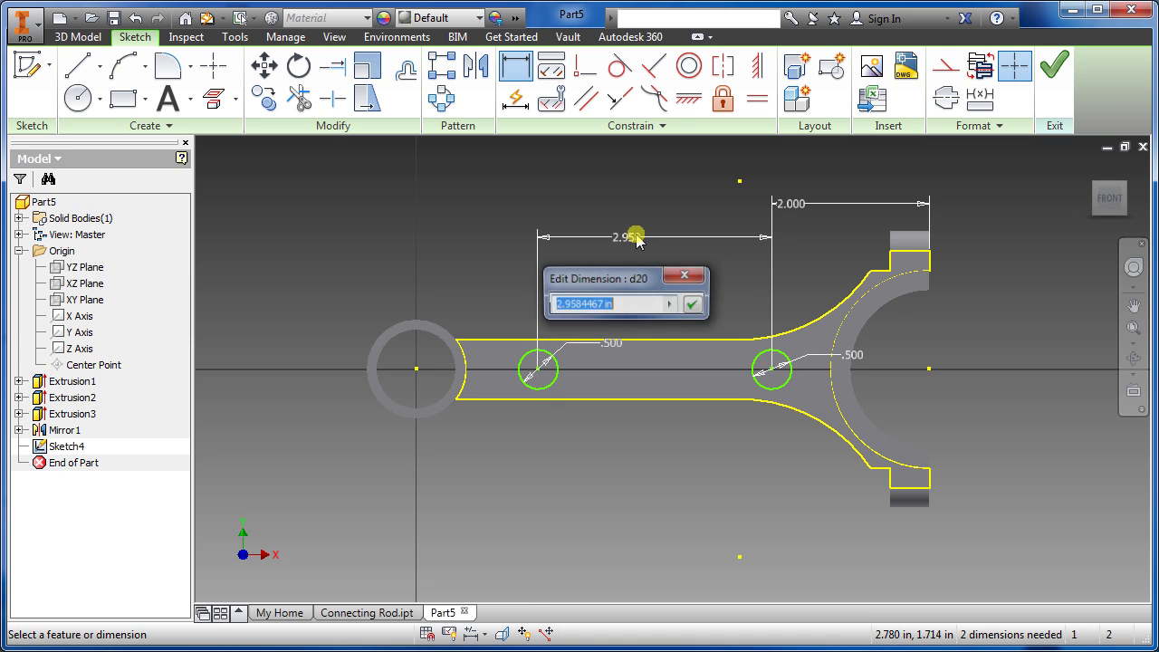
pyautogui.write('3')
pyautogui.press('Return')
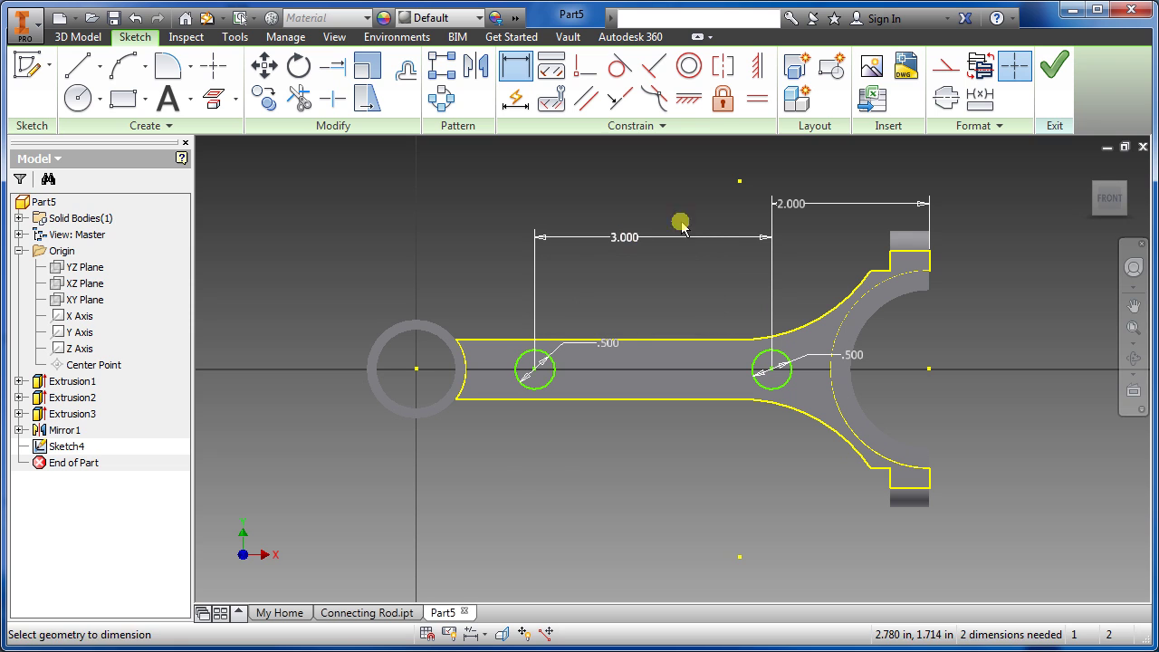
# Draw two horizontal lines between the shank circles, one joining their uppermost points and one joining their lowermost points
pyautogui.click(77, 65)
pyautogui.scroll(-3, 612, 392)
pyautogui.scroll(5, 612, 392)
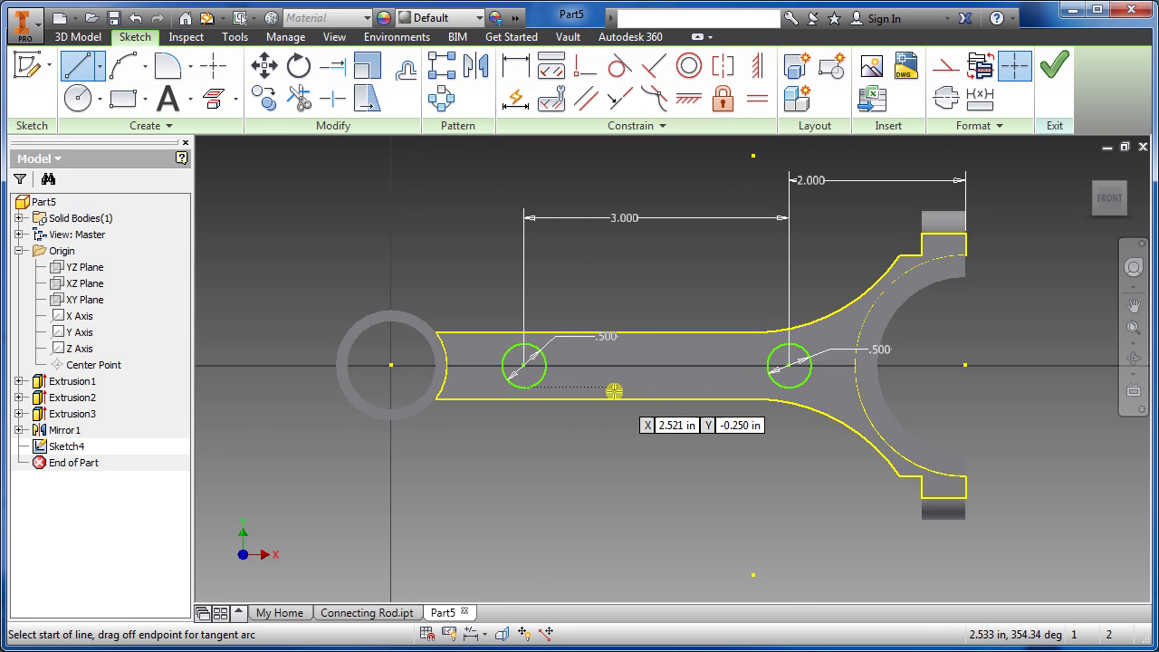
pyautogui.moveTo(626, 389); pyautogui.dragTo(546, 439, button='middle')
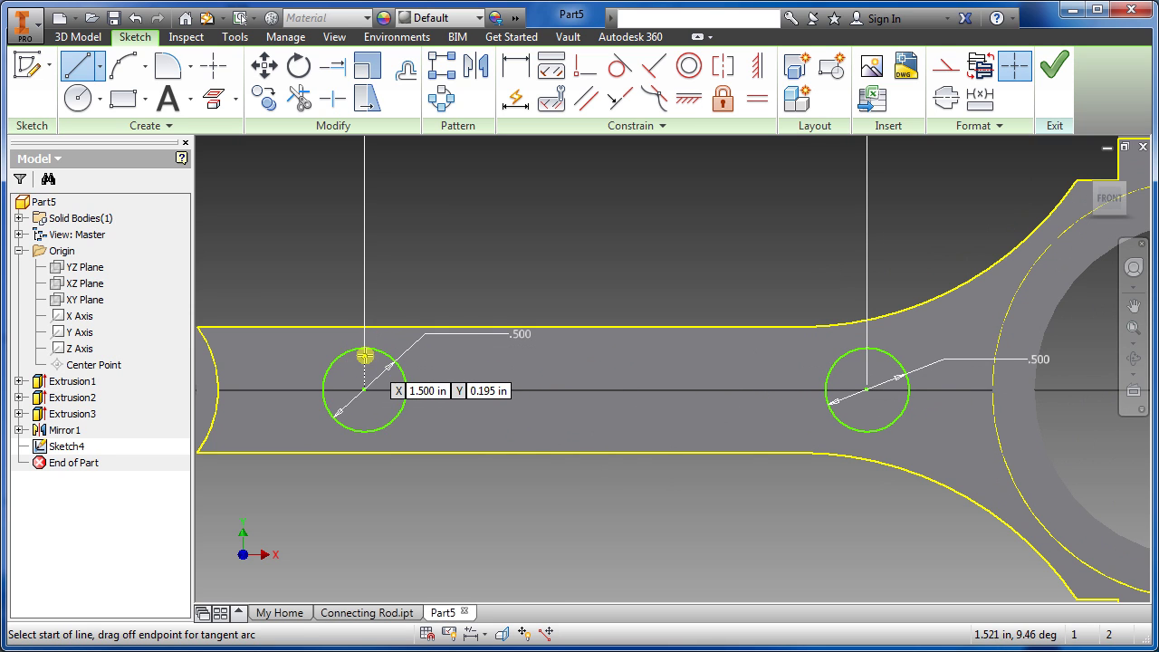
pyautogui.click(365, 355)
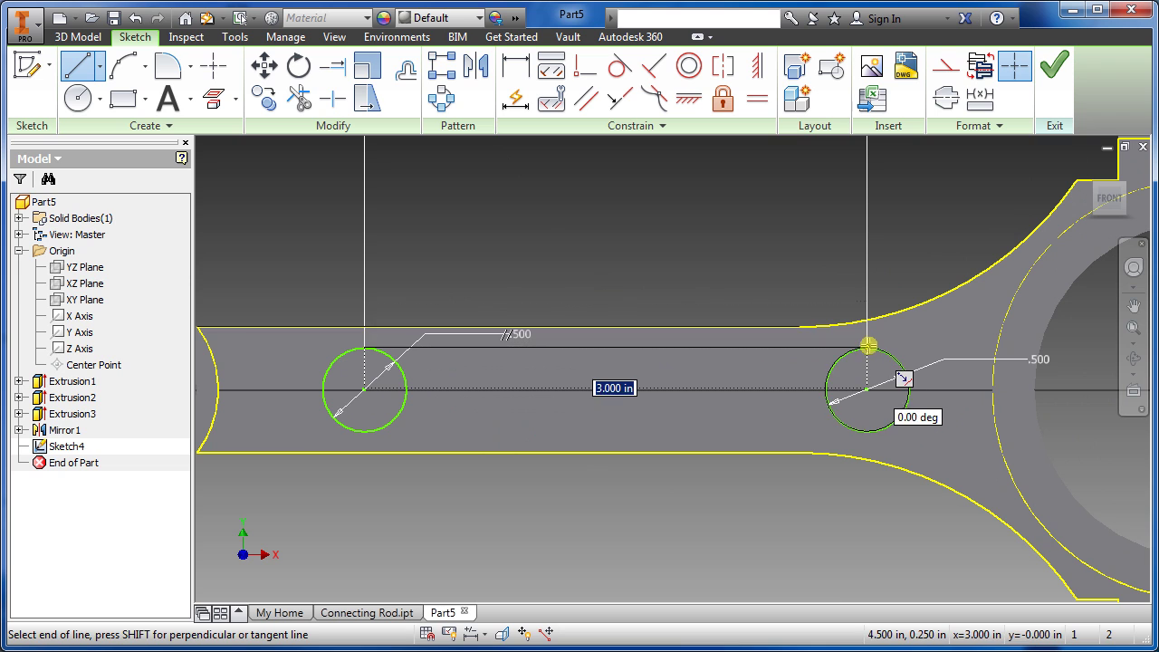
pyautogui.doubleClick(867, 347)
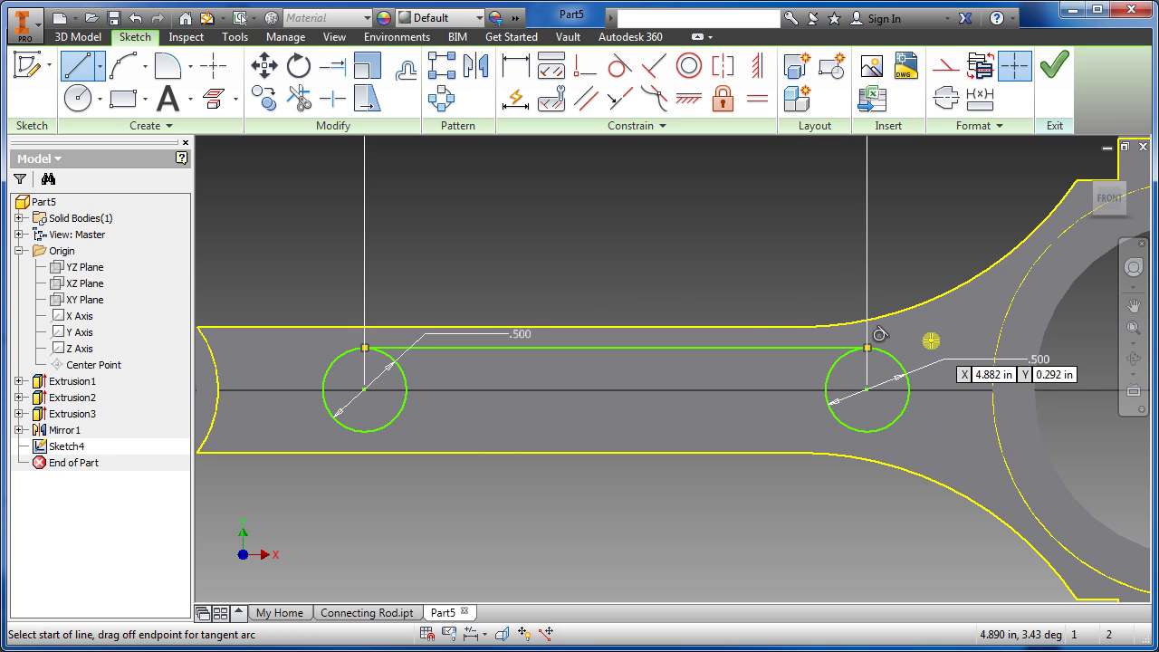
pyautogui.click(867, 431)
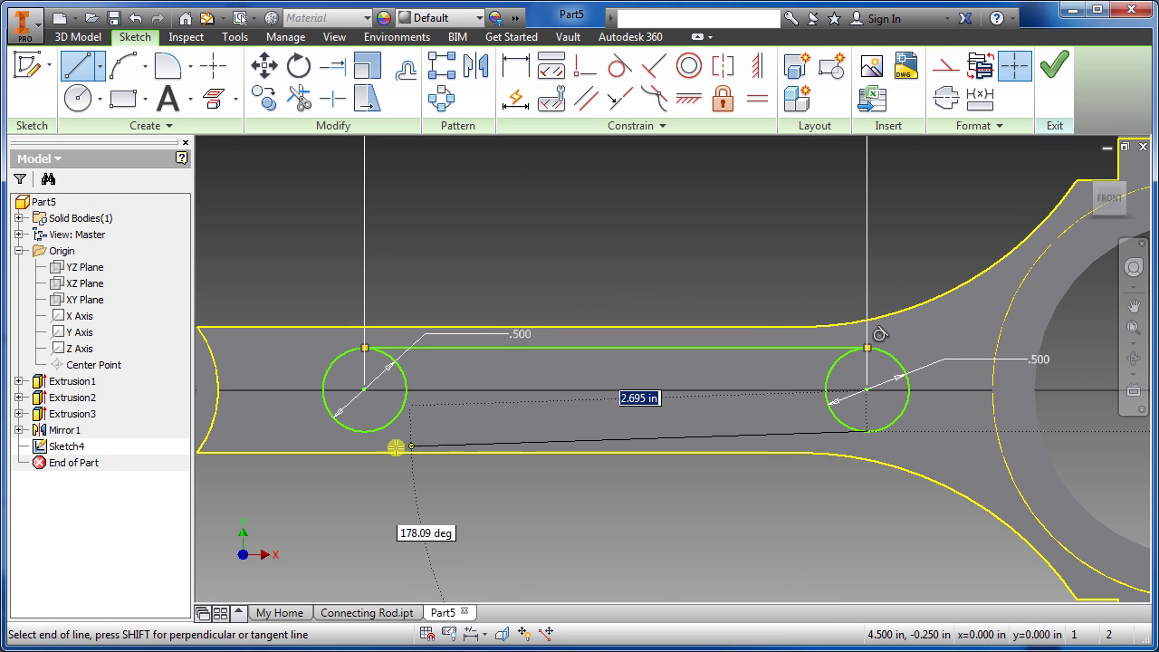
pyautogui.doubleClick(364, 432)
pyautogui.press('Escape')
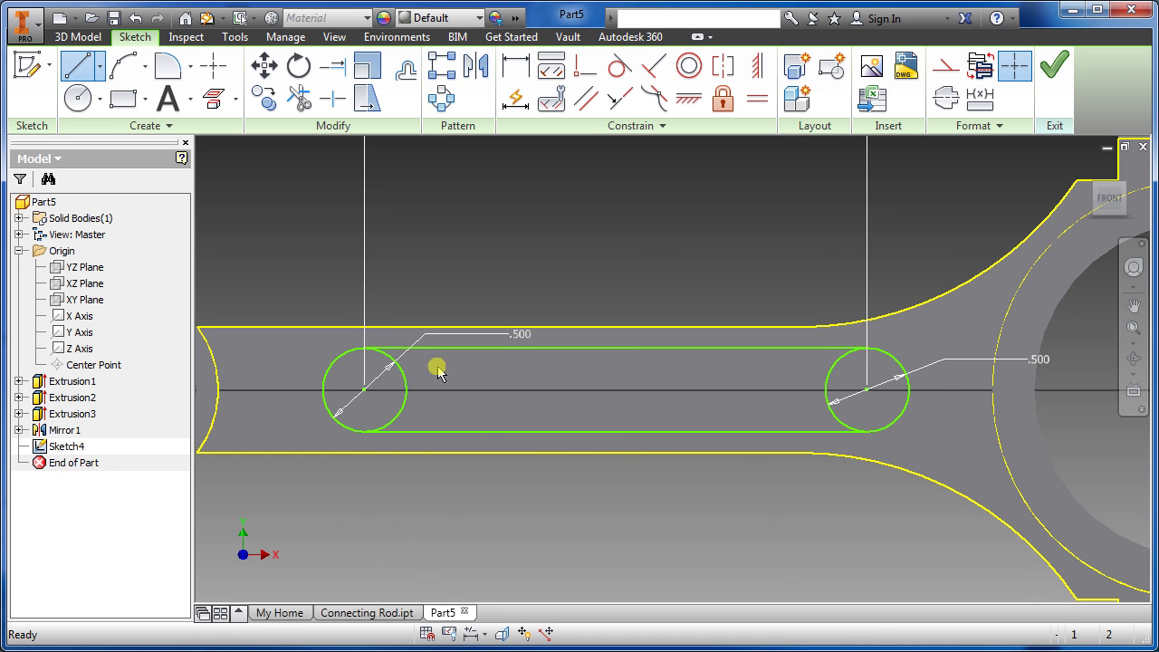
# Trim away the inner halves of both shank circles to leave a closed slot outline, and finish the sketch
pyautogui.click(297, 97)
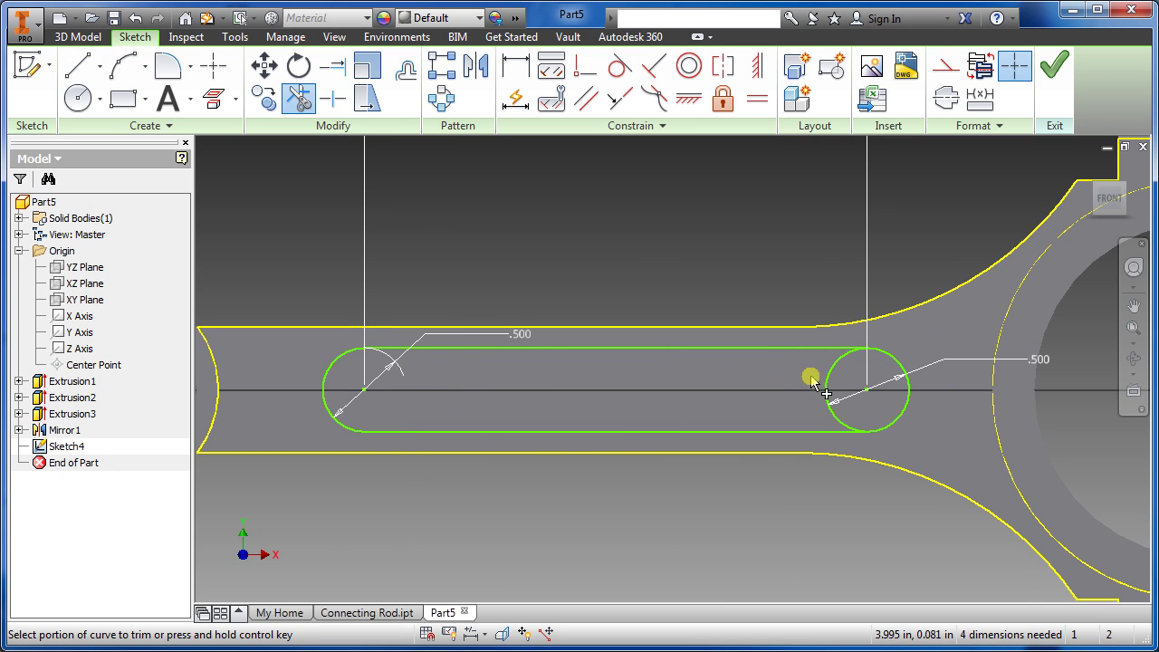
pyautogui.click(1056, 69)
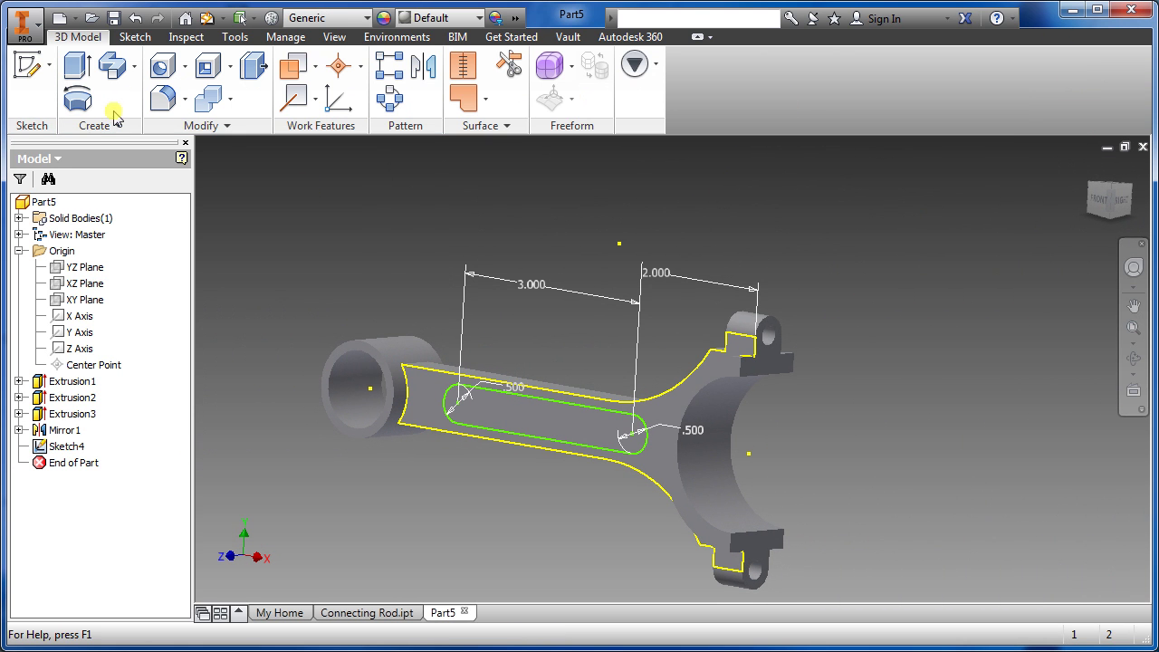
# Extrude the slot profile as a cut 0.125 in deep in Direction 2, into the front face of the shank
pyautogui.click(80, 76)
pyautogui.moveTo(437, 374); pyautogui.dragTo(233, 217)
pyautogui.click(503, 416)
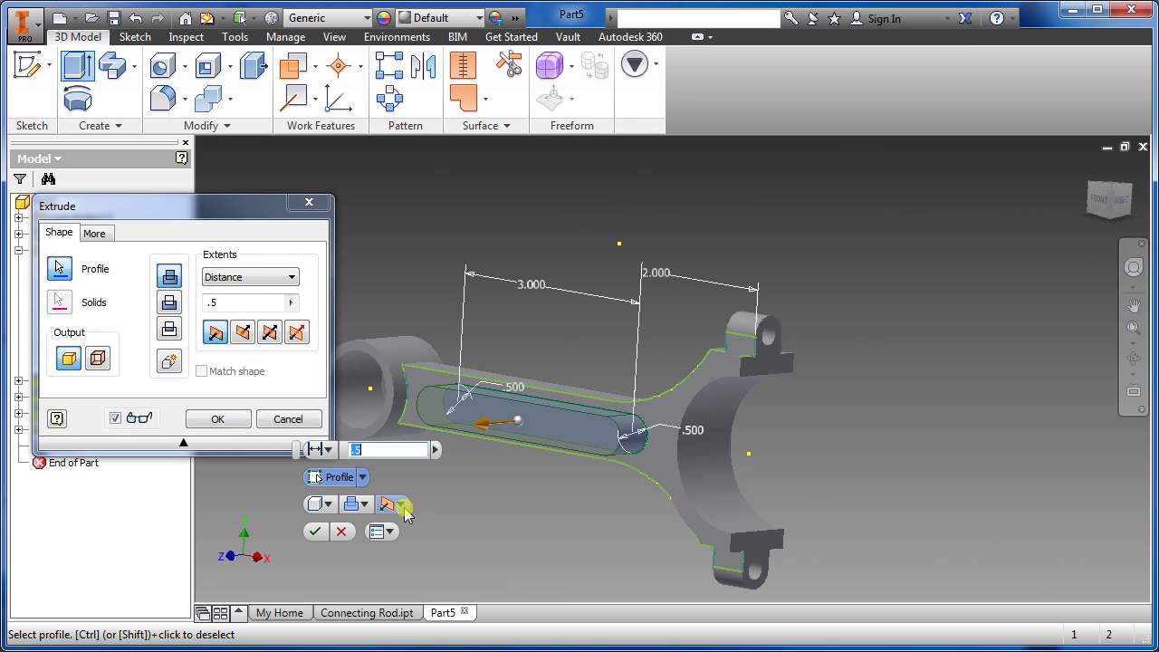
pyautogui.click(372, 505)
pyautogui.click(381, 546)
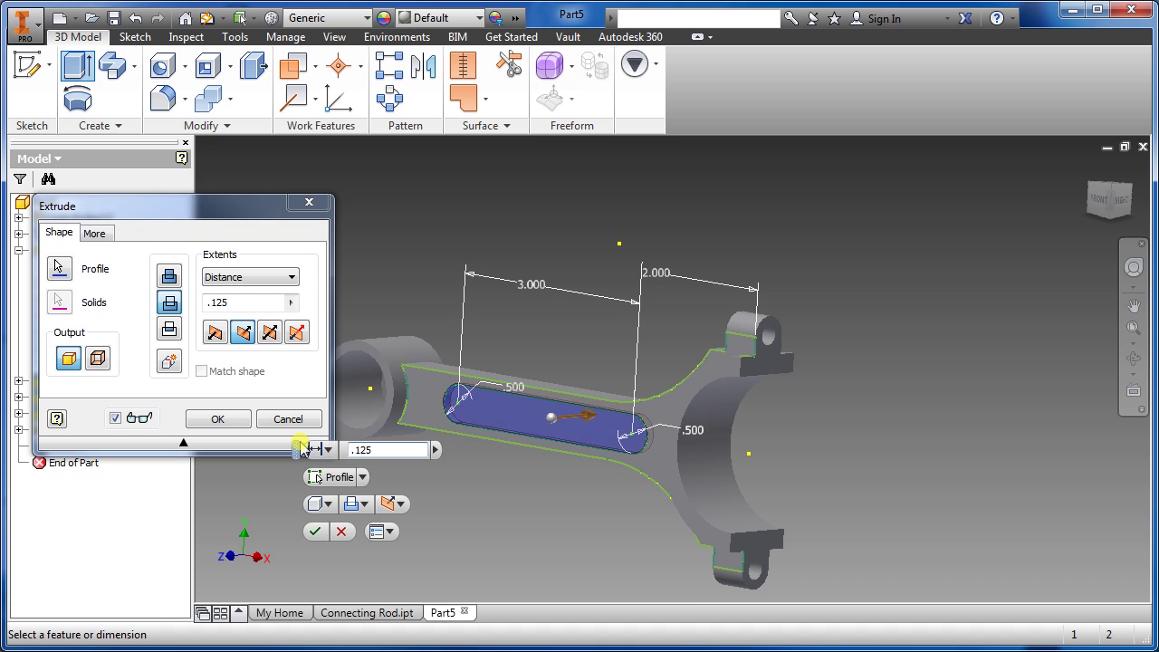
pyautogui.press('Return')
# Mirror the slot cut about the XY plane to the opposite face of the shank
pyautogui.keyDown('shift'); pyautogui.moveTo(494, 494); pyautogui.dragTo(420, 516, button='middle'); pyautogui.keyUp('shift')
pyautogui.press('F6')
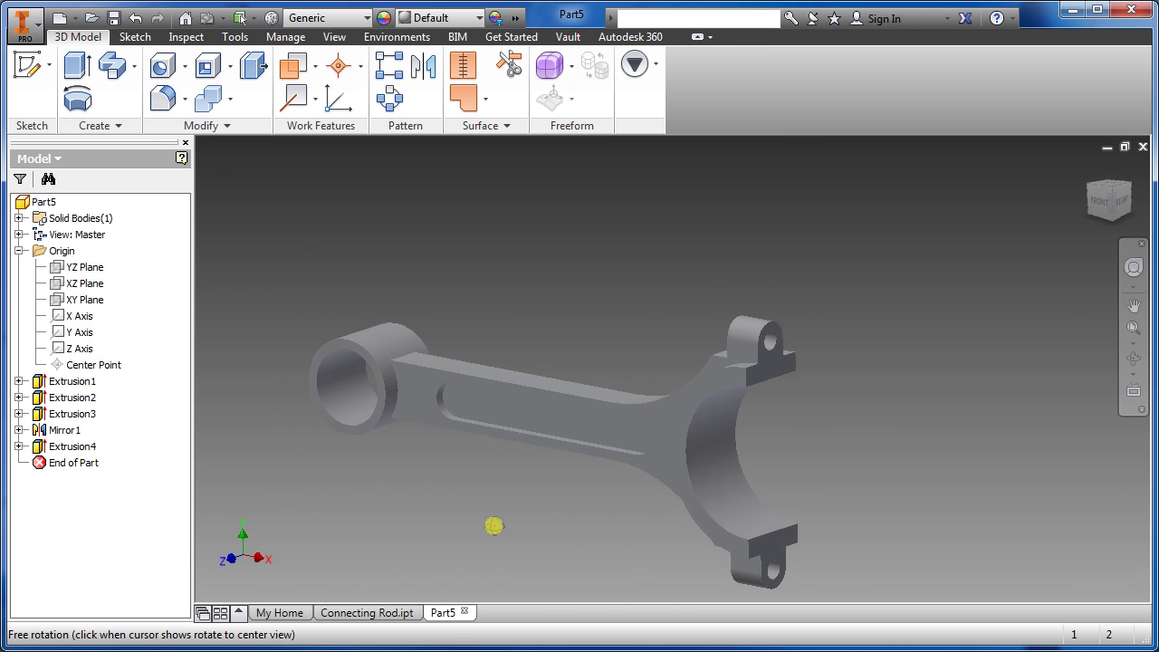
pyautogui.click(426, 69)
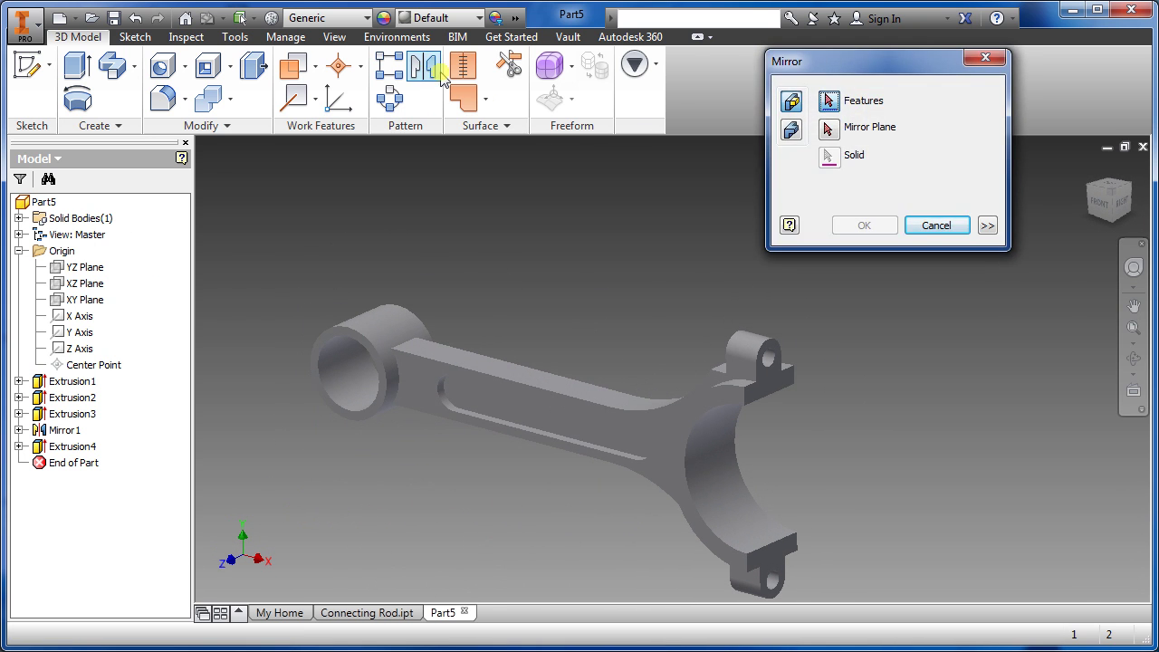
pyautogui.click(573, 416)
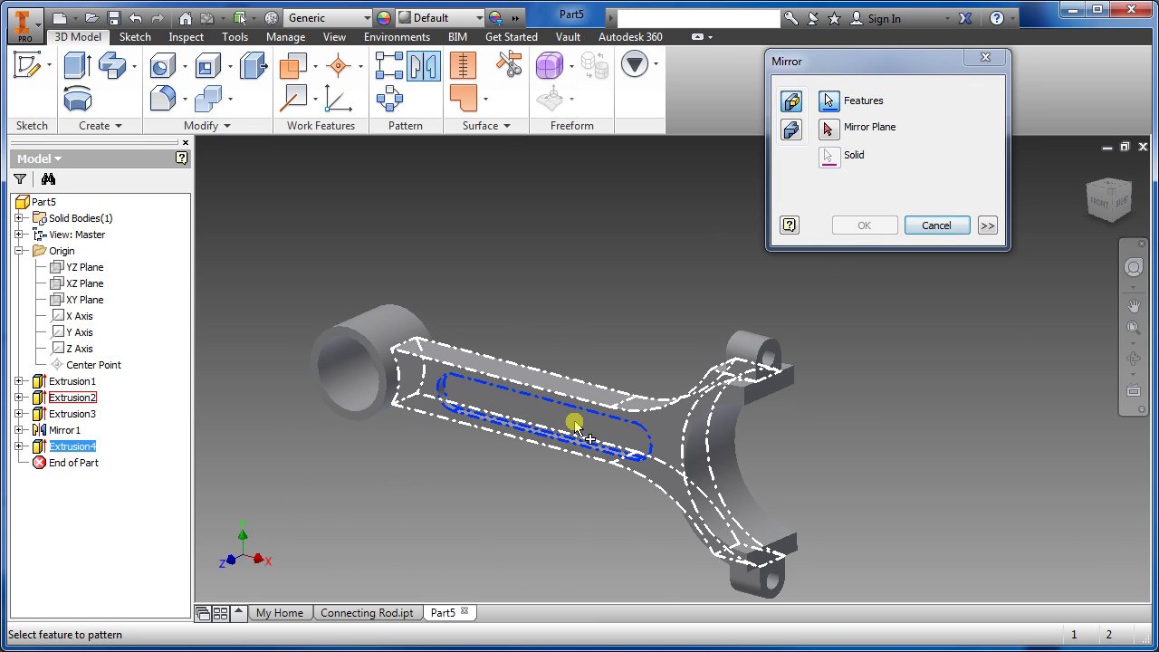
pyautogui.click(830, 130)
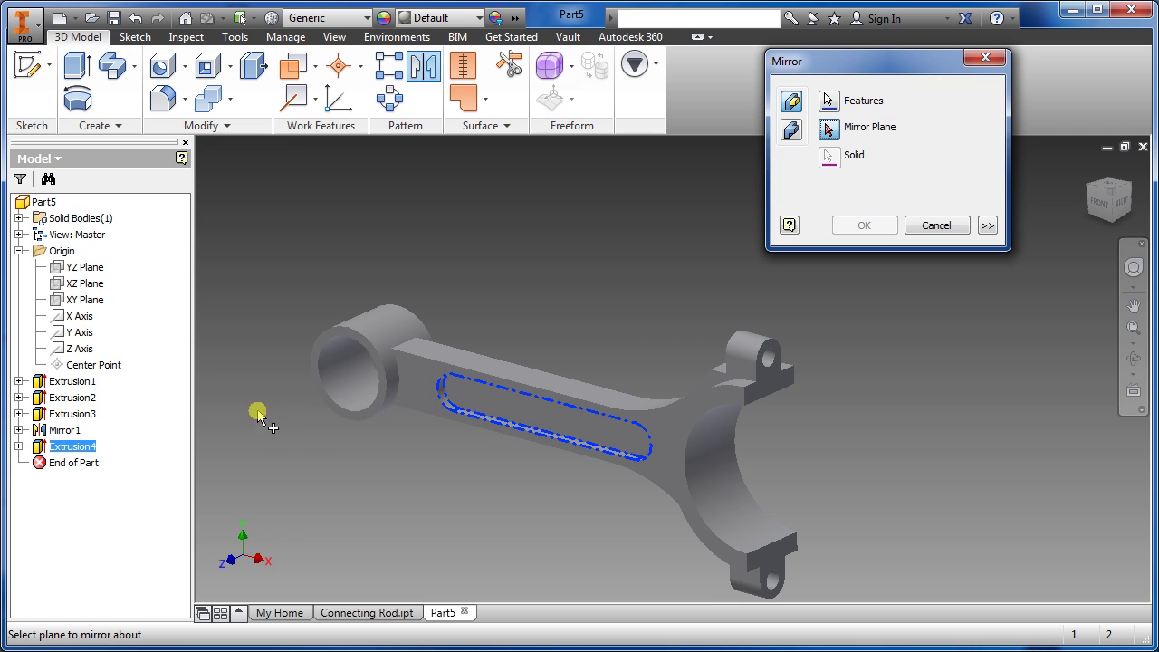
pyautogui.click(87, 301)
pyautogui.click(1133, 359)
pyautogui.moveTo(882, 432); pyautogui.dragTo(857, 455)
pyautogui.click(864, 226)
# Fillet the two edges where the shank's upper and lower sides meet the small ring with a 0.5 in radius
pyautogui.moveTo(491, 460); pyautogui.dragTo(575, 453)
pyautogui.moveTo(467, 313); pyautogui.dragTo(429, 459, button='middle')
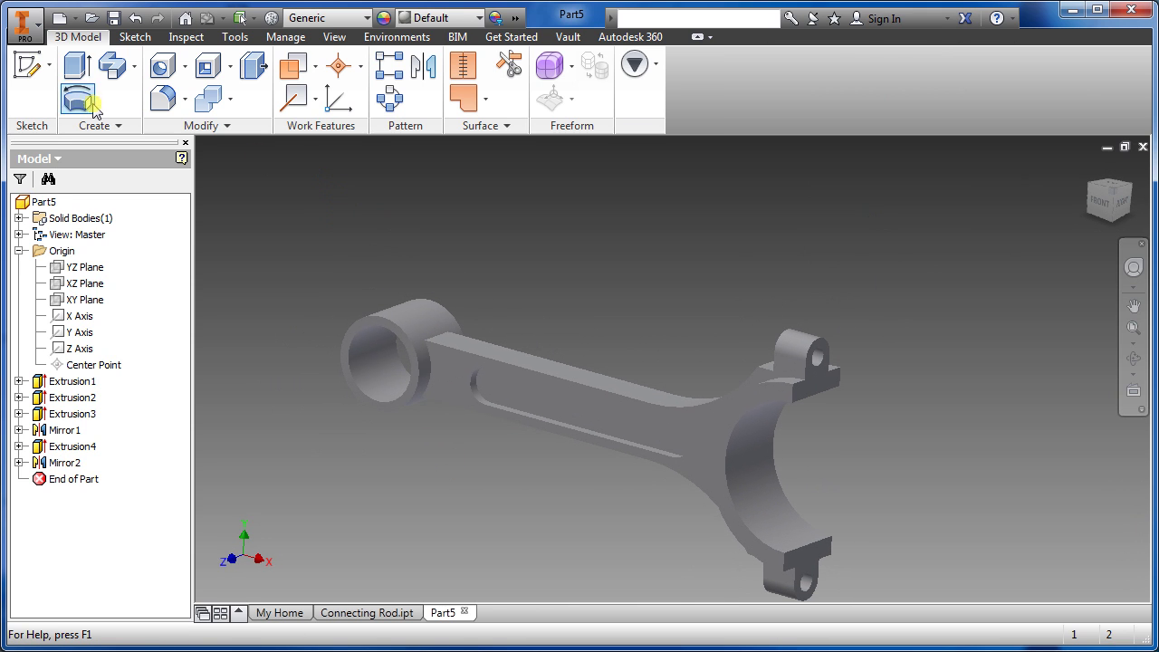
pyautogui.click(163, 100)
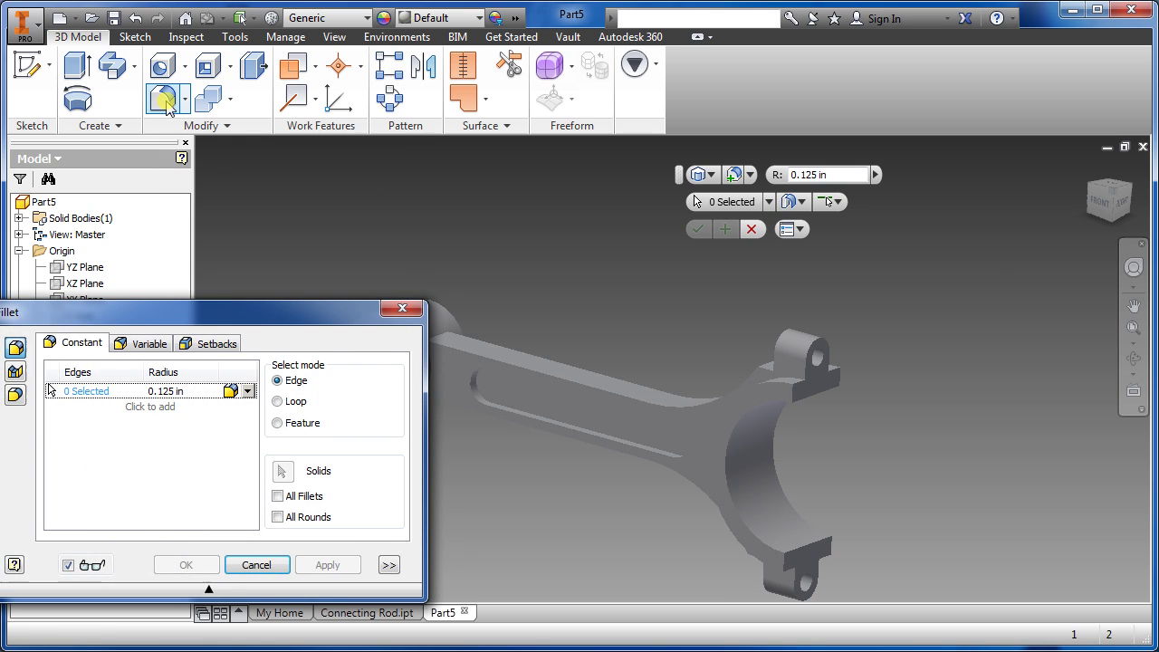
pyautogui.moveTo(312, 313); pyautogui.dragTo(201, 294)
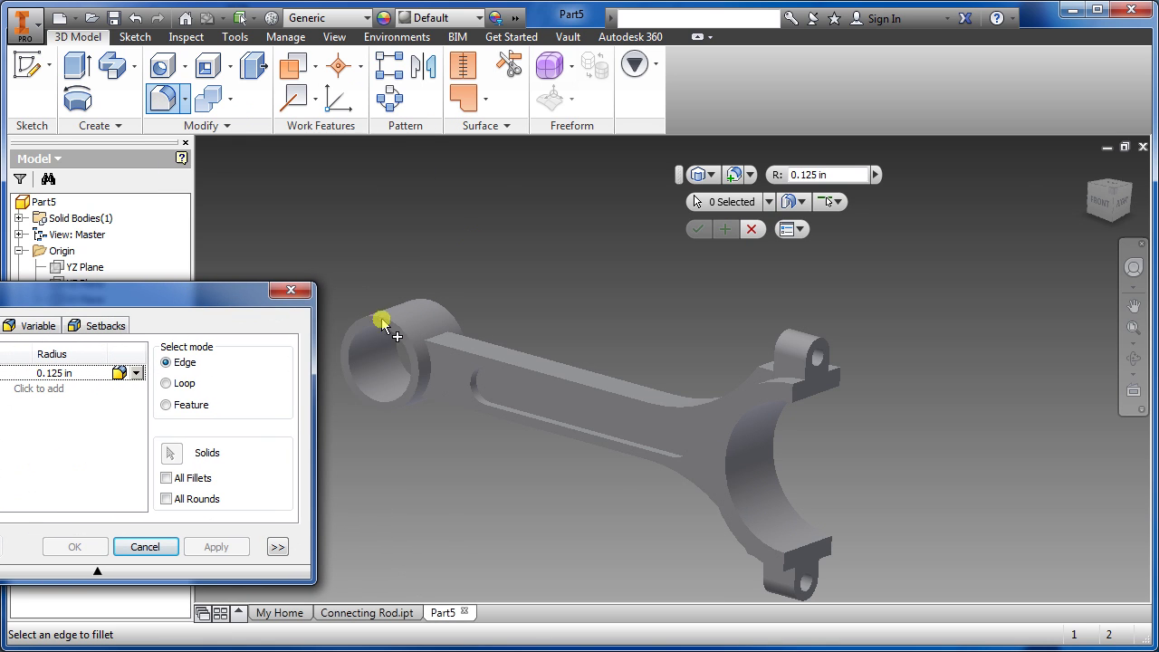
pyautogui.click(440, 338)
pyautogui.keyDown('shift'); pyautogui.moveTo(461, 468); pyautogui.dragTo(422, 492, button='middle'); pyautogui.keyUp('shift')
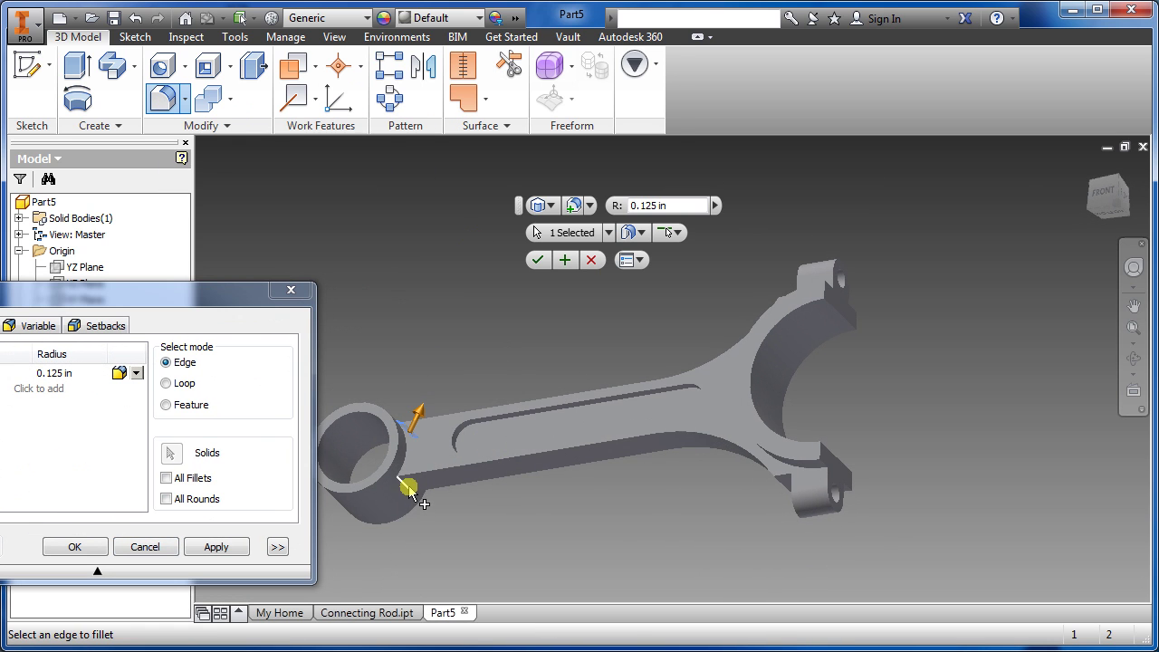
pyautogui.click(406, 488)
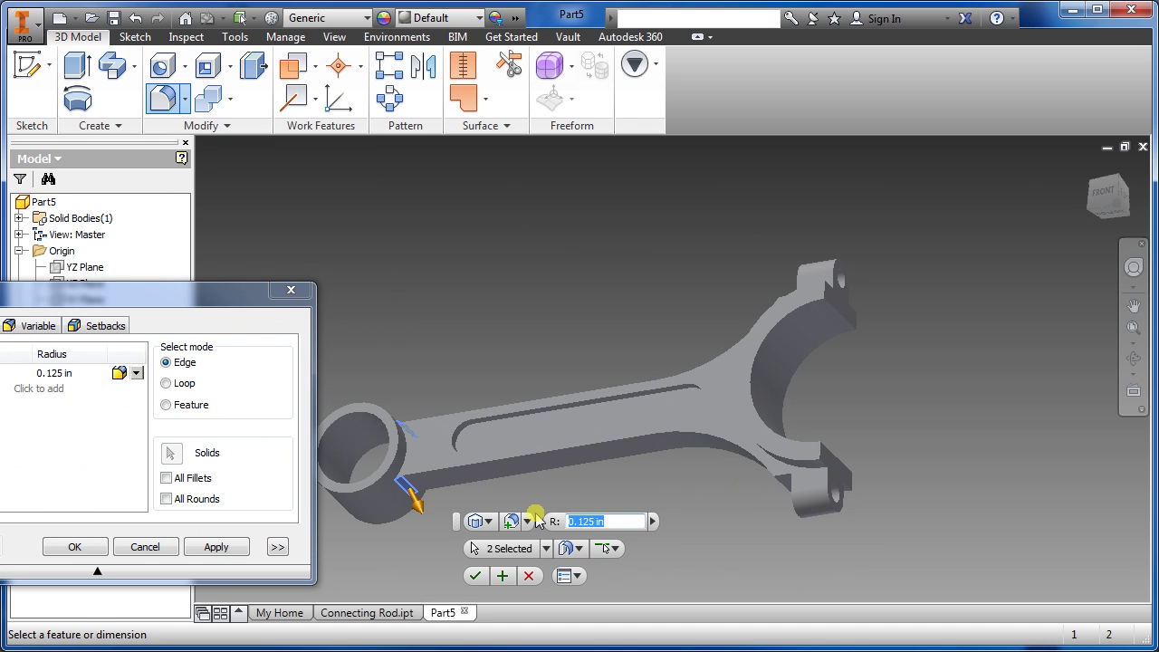
pyautogui.write('.5')
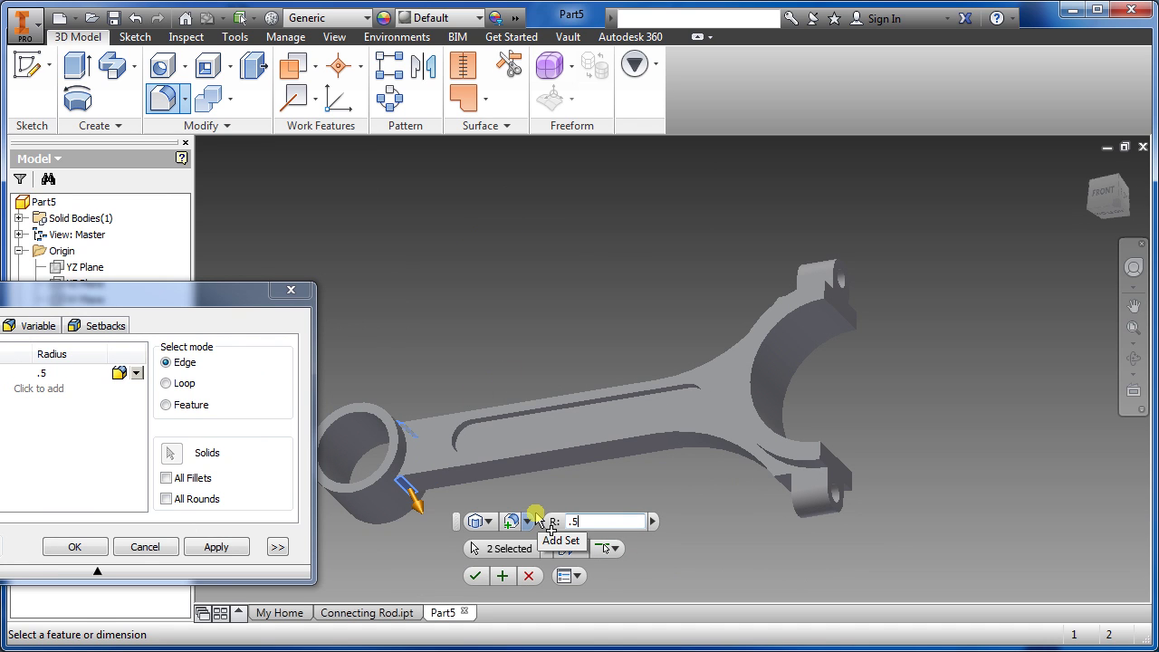
pyautogui.press('Return')
pyautogui.keyDown('shift'); pyautogui.moveTo(602, 499); pyautogui.dragTo(656, 494, button='middle'); pyautogui.keyUp('shift')
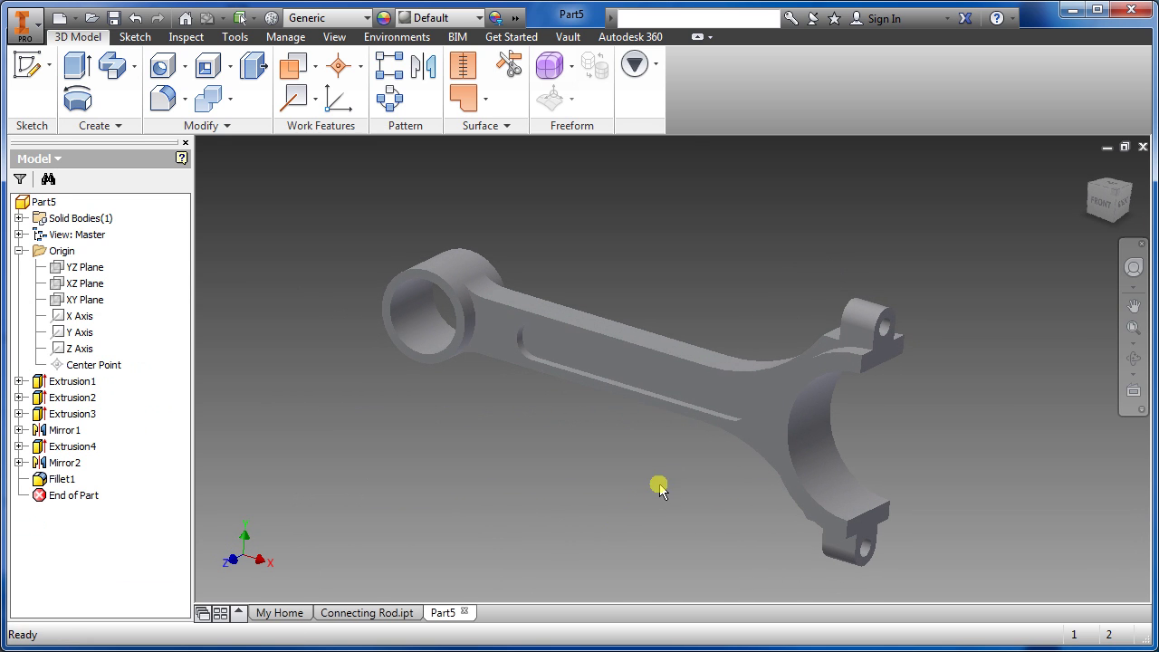
# Assign the material Steel, Carbon from the Inventor Material Library to the part
pyautogui.click(364, 19)
pyautogui.moveTo(459, 183); pyautogui.dragTo(469, 326)
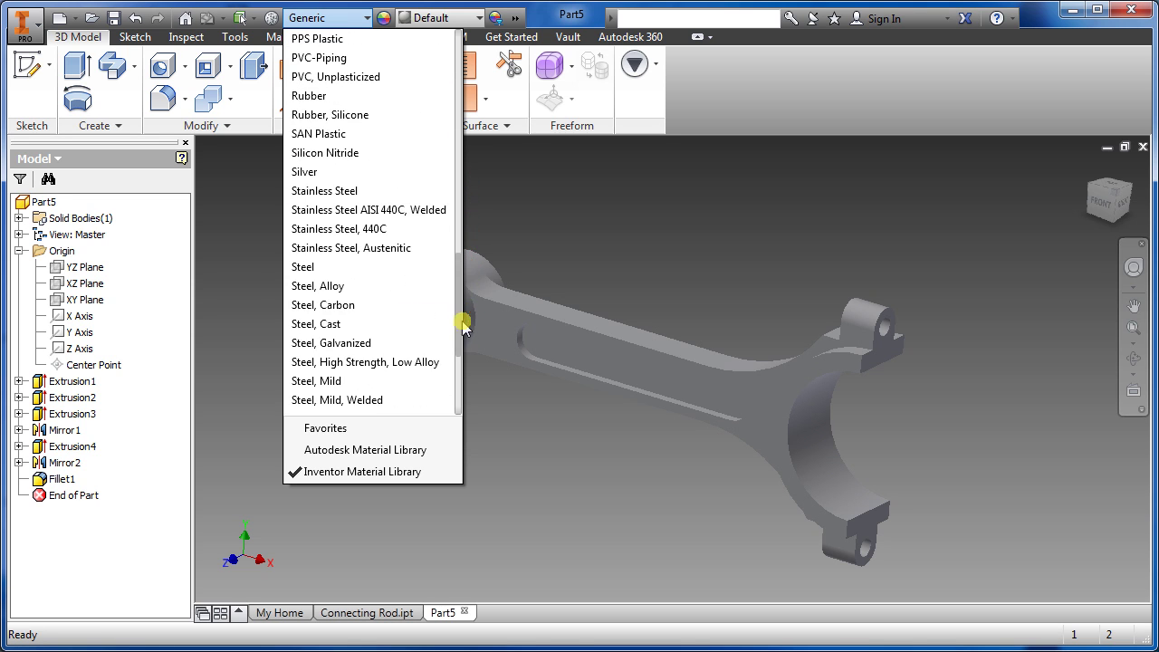
pyautogui.click(353, 305)
pyautogui.keyDown('shift'); pyautogui.moveTo(655, 439); pyautogui.dragTo(602, 454, button='middle'); pyautogui.keyUp('shift')
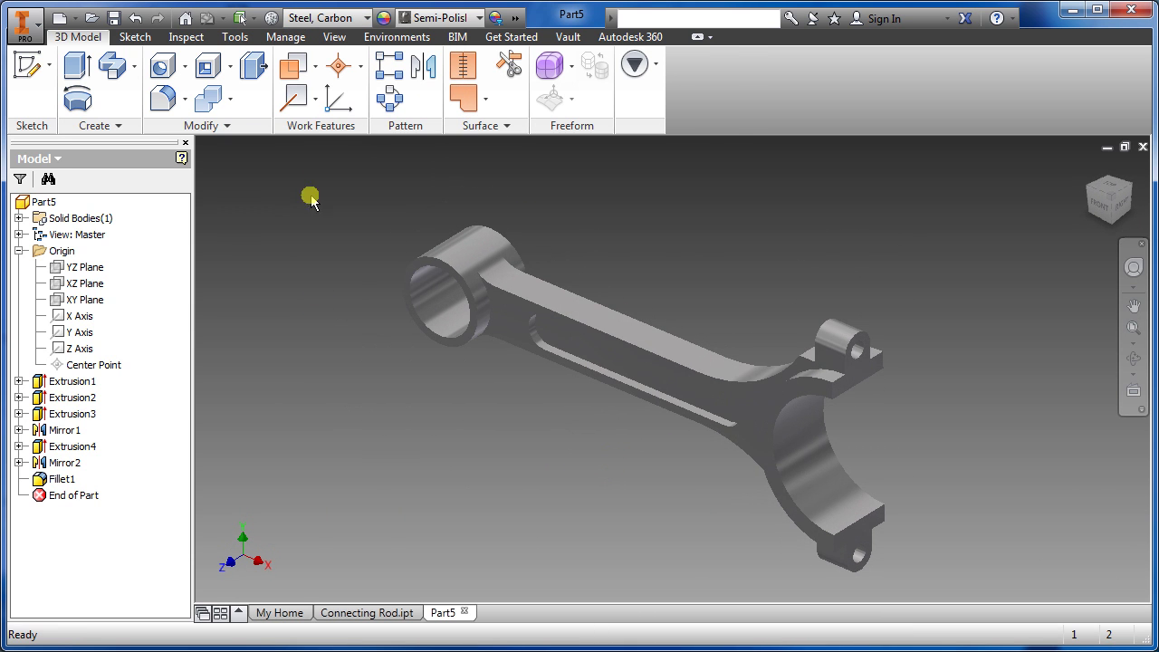
# Set the visual style of the model to Realistic and view the finished rod from several angles
pyautogui.click(334, 36)
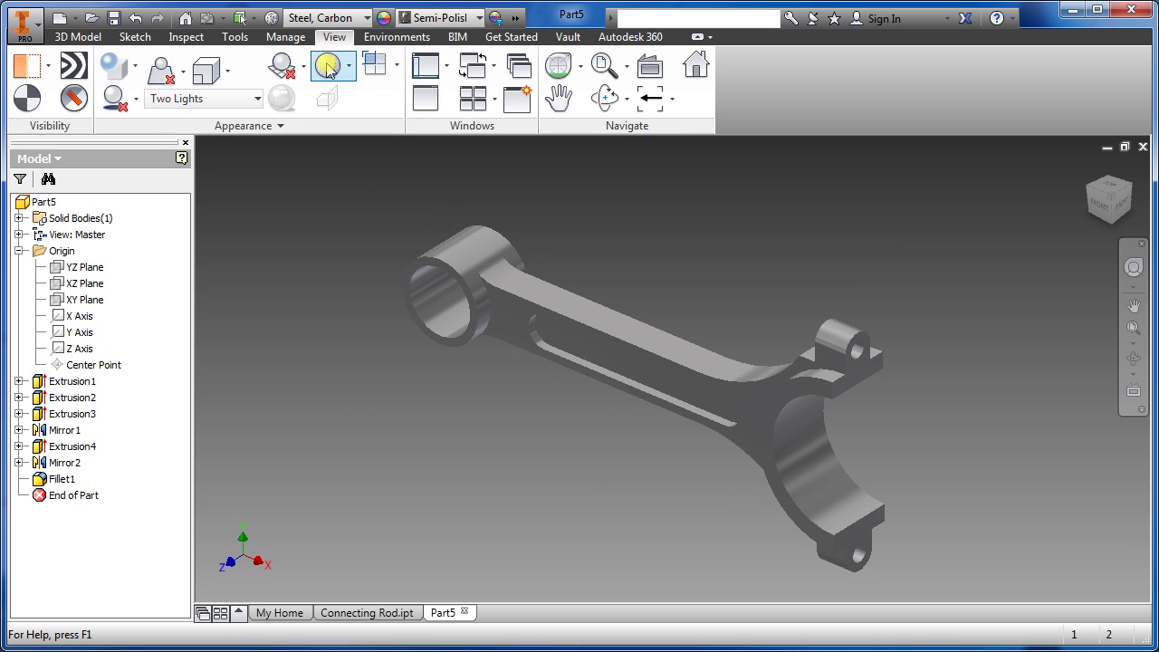
pyautogui.click(115, 67)
pyautogui.click(154, 101)
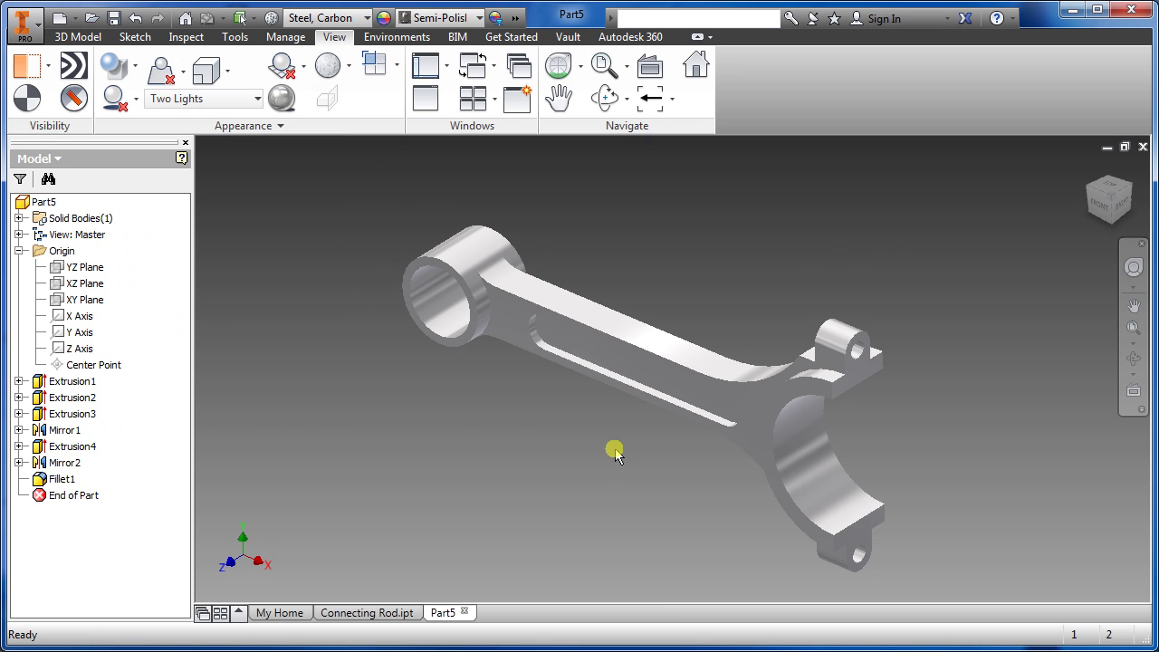
pyautogui.keyDown('shift'); pyautogui.moveTo(593, 474); pyautogui.dragTo(740, 474, button='middle'); pyautogui.keyUp('shift')
pyautogui.scroll(3, 656, 443)
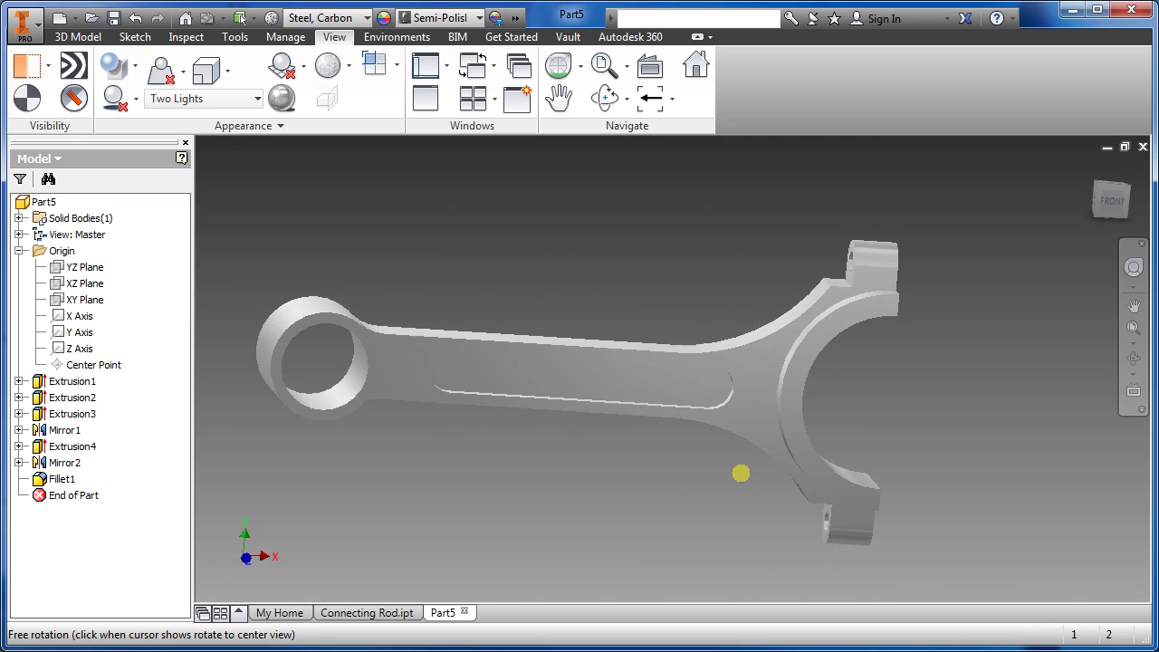